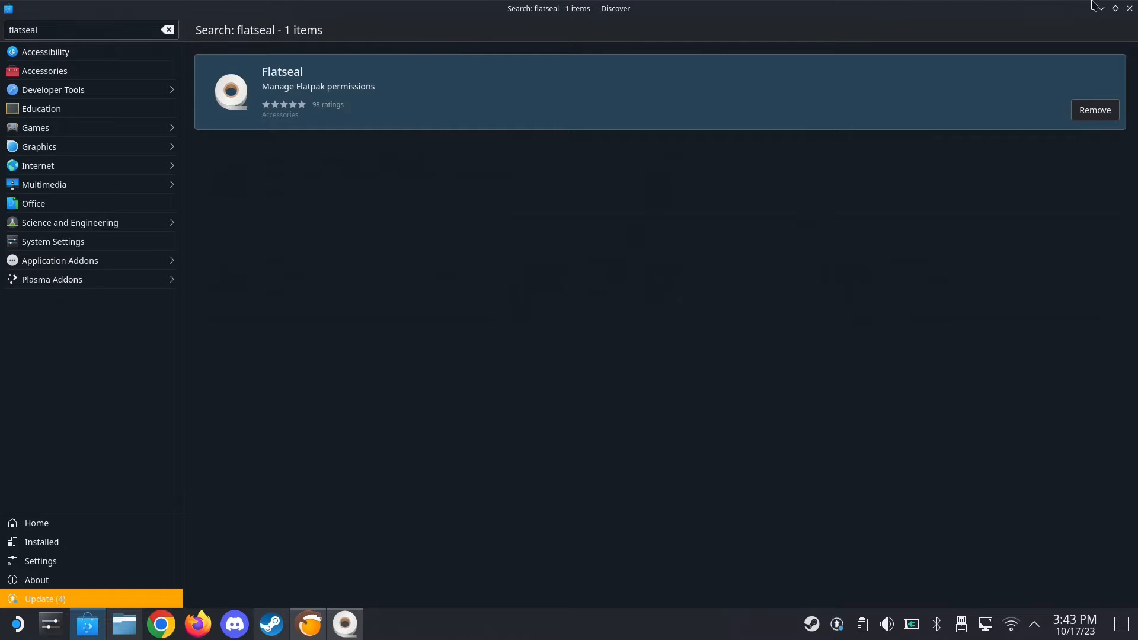
Switch to Steam and add Vortex-1-1-9-5-1695634295.exe from the Downloads folder to the library as a non-Steam game
left_click(1100, 8)
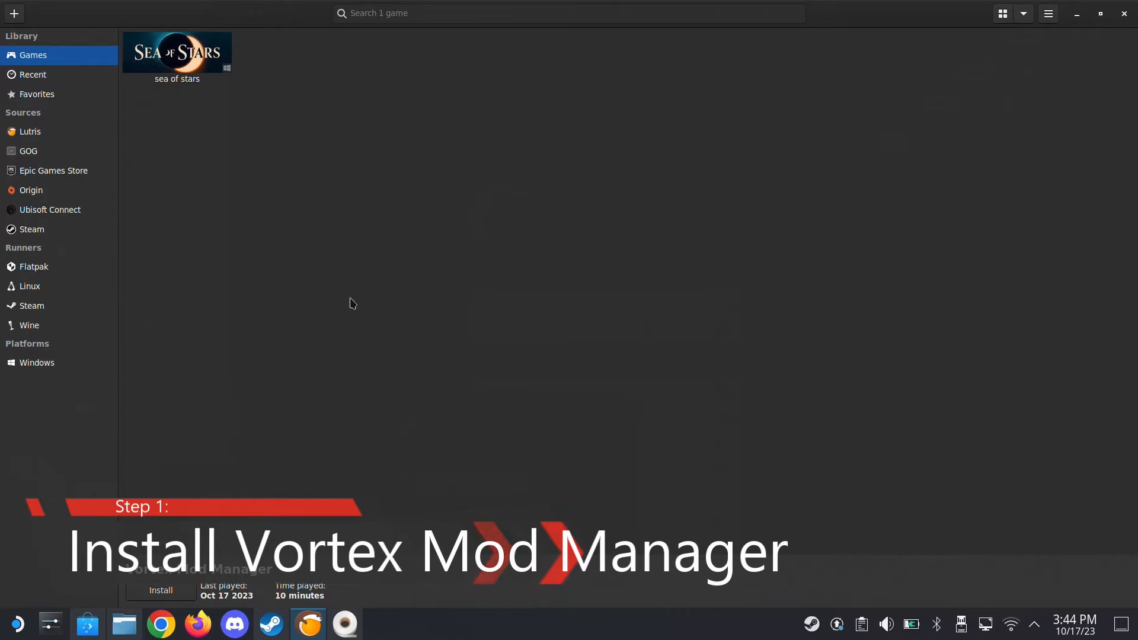
left_click(271, 624)
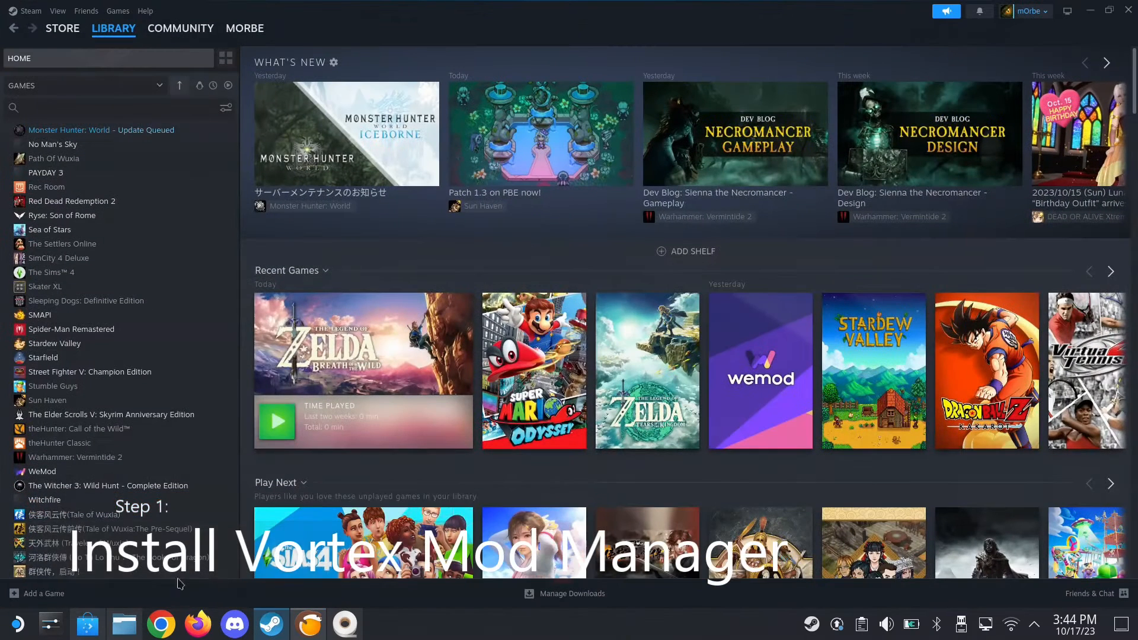
left_click(41, 594)
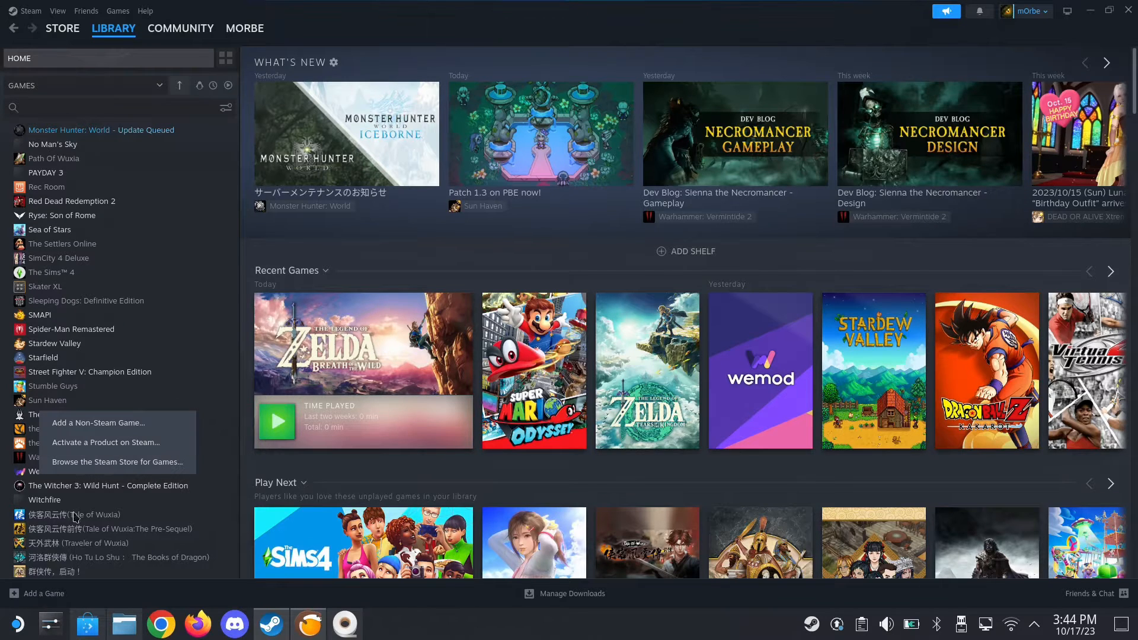
left_click(118, 423)
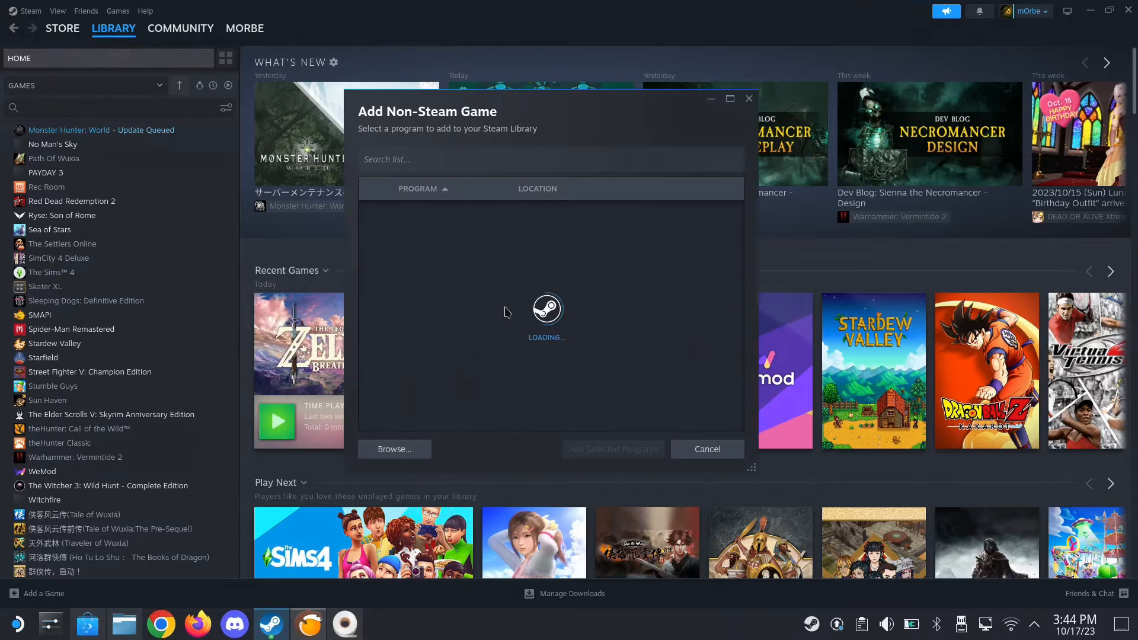
left_click(409, 458)
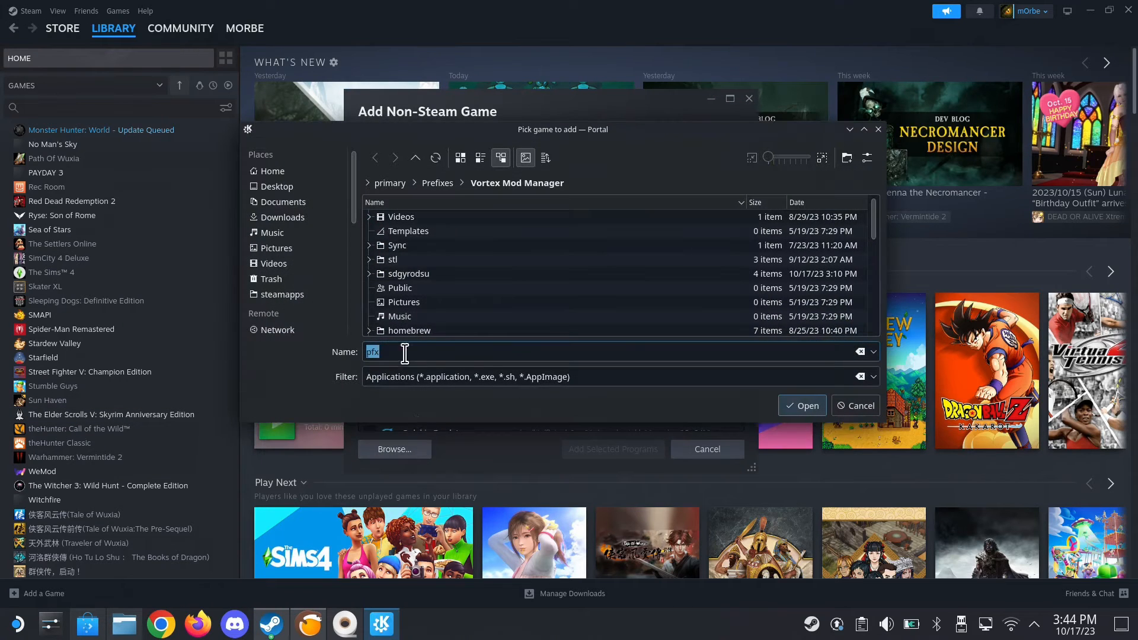
left_click(294, 218)
scroll(465, 285, "down", 10)
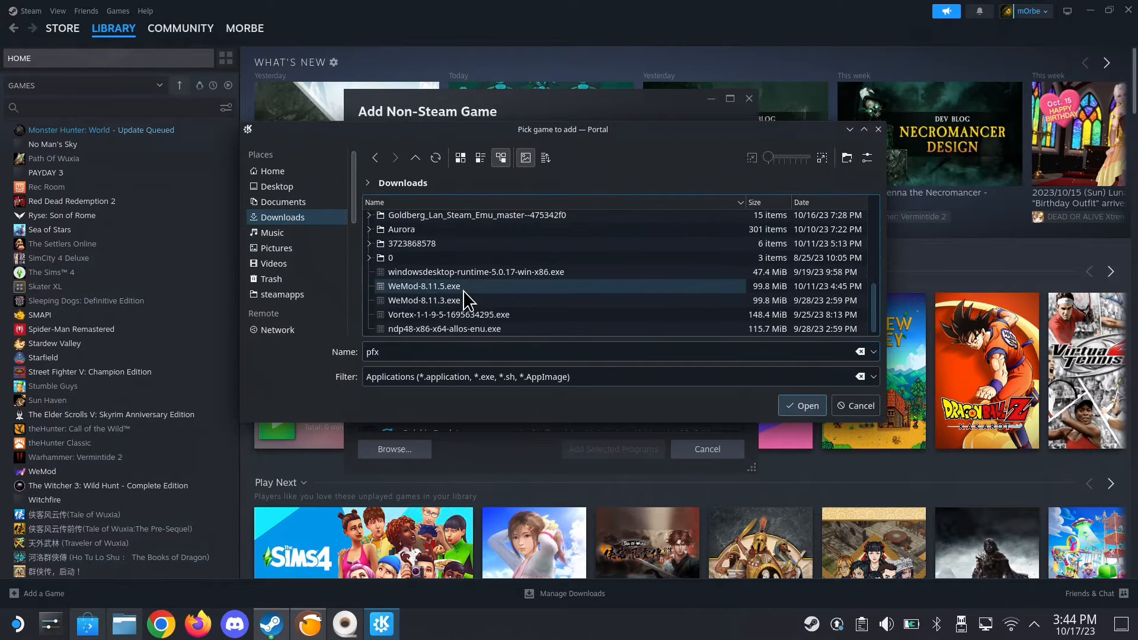
left_click(505, 315)
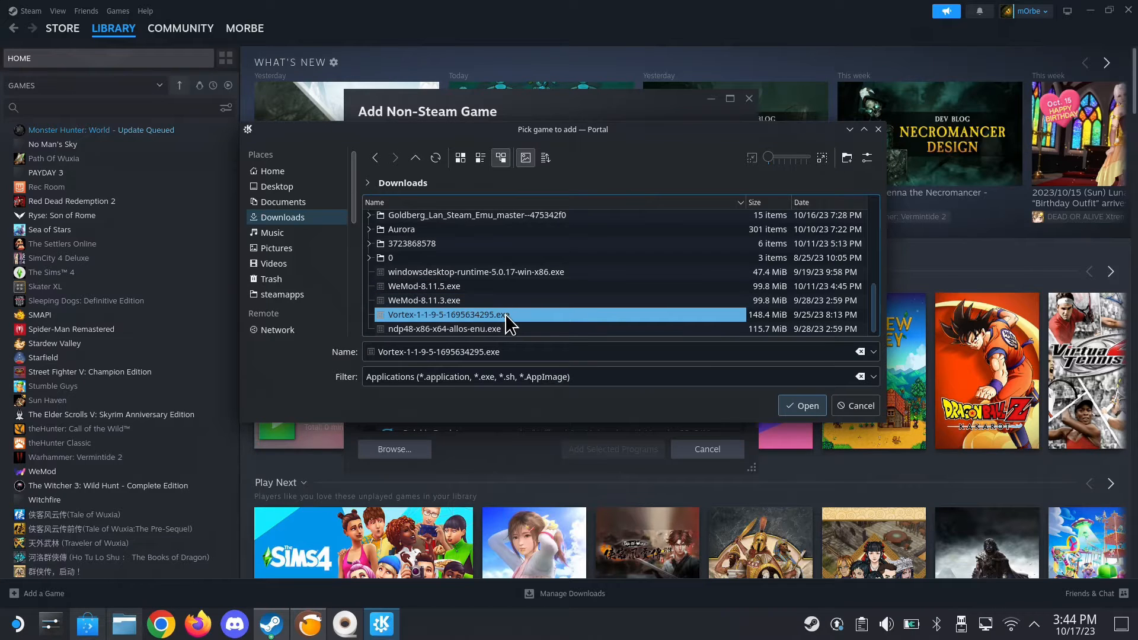
double_click(505, 315)
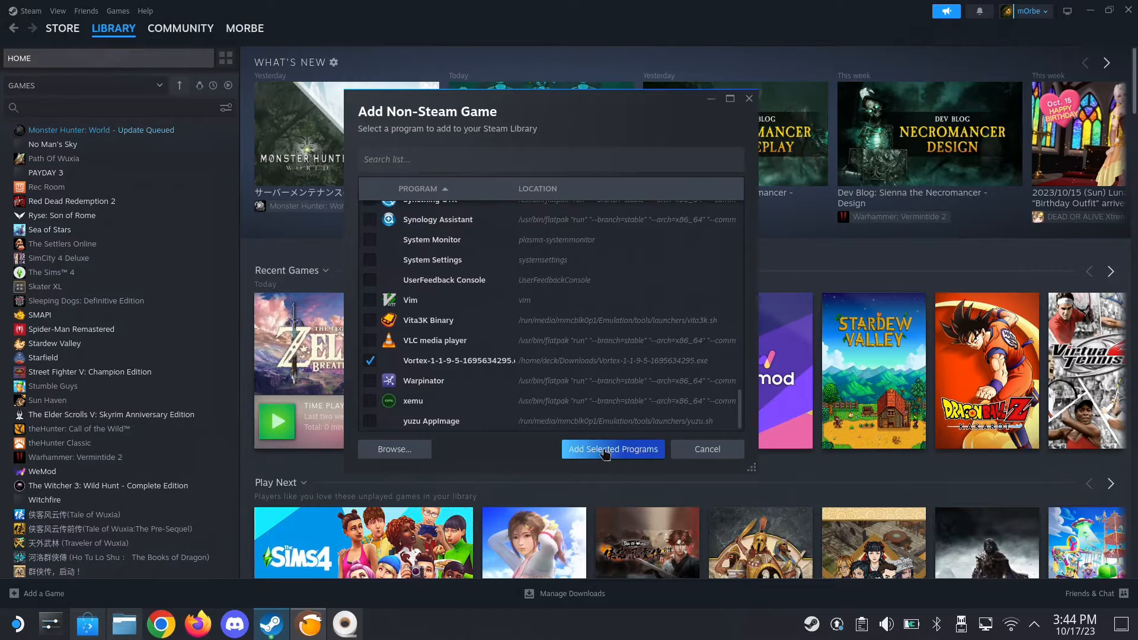
left_click(604, 450)
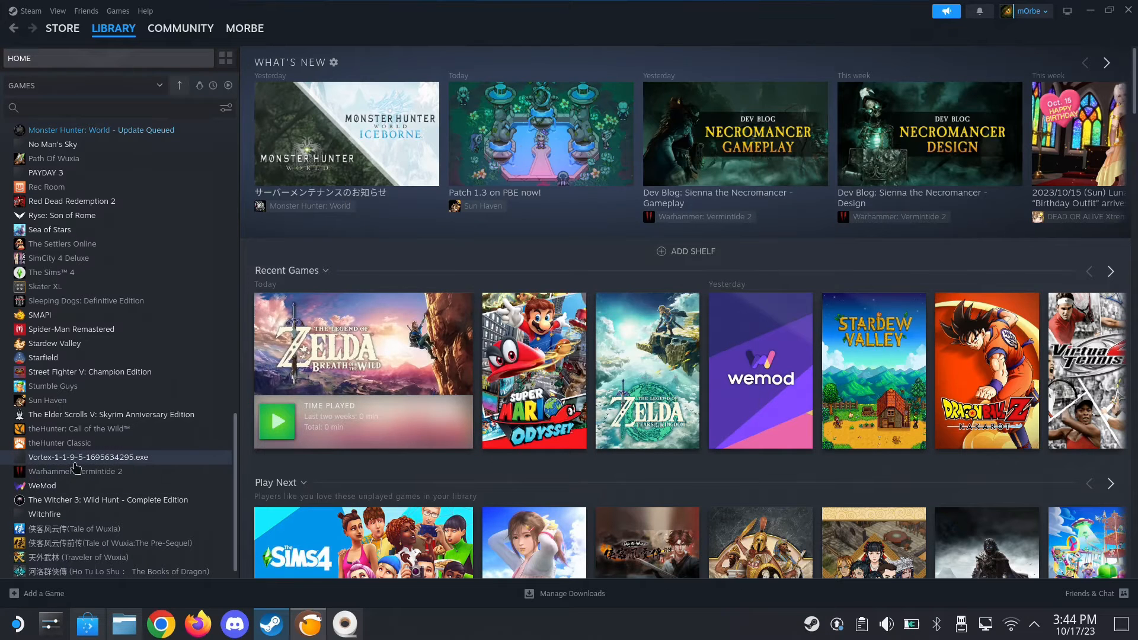
Force the use of a specific Steam Play compatibility tool for the Vortex-1-1-9-5-1695634295.exe library entry and choose its Proton version
left_click(75, 461)
left_click(1093, 256)
left_click(1027, 335)
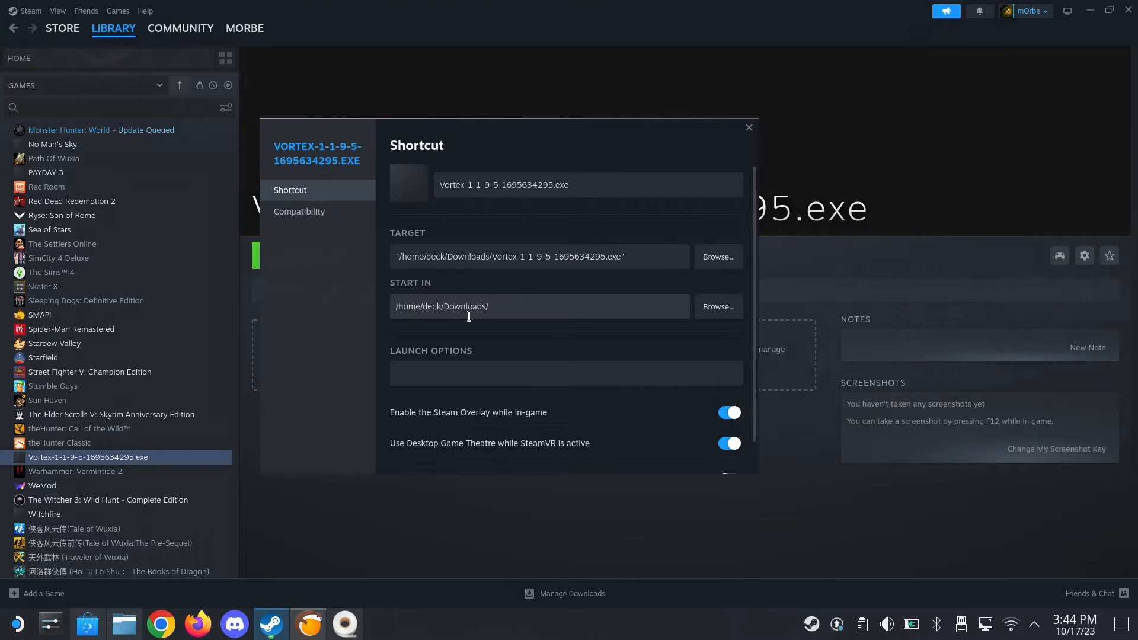
left_click(299, 212)
left_click(522, 179)
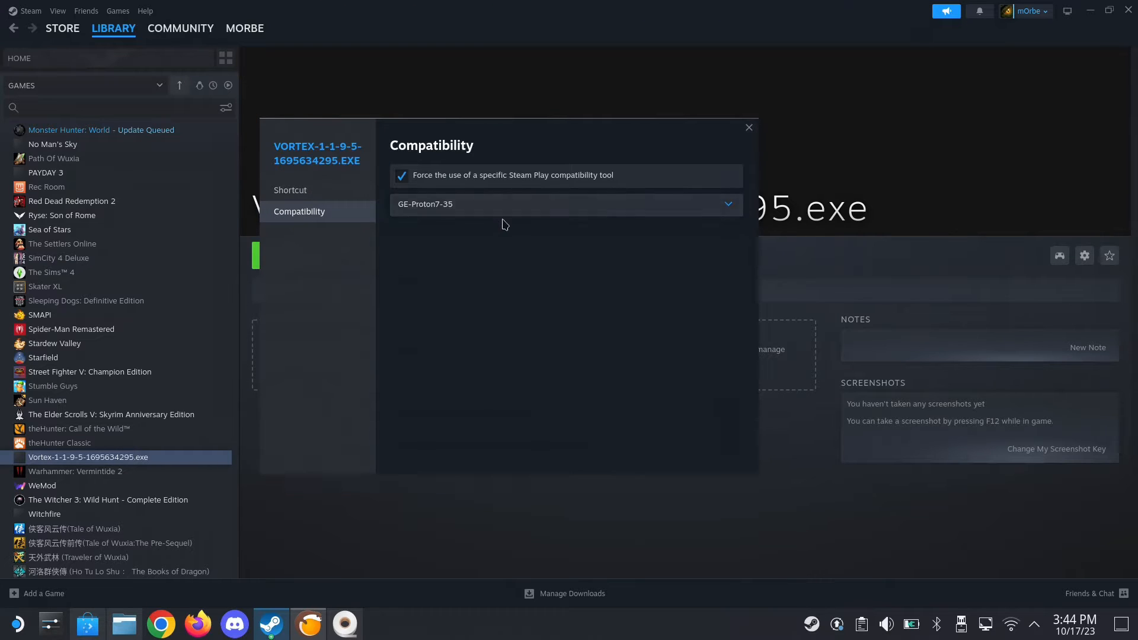
left_click(504, 211)
left_click(471, 349)
left_click(749, 127)
Launch the Vortex installer from the library, install to the default destination folder and finish the setup
left_click(329, 255)
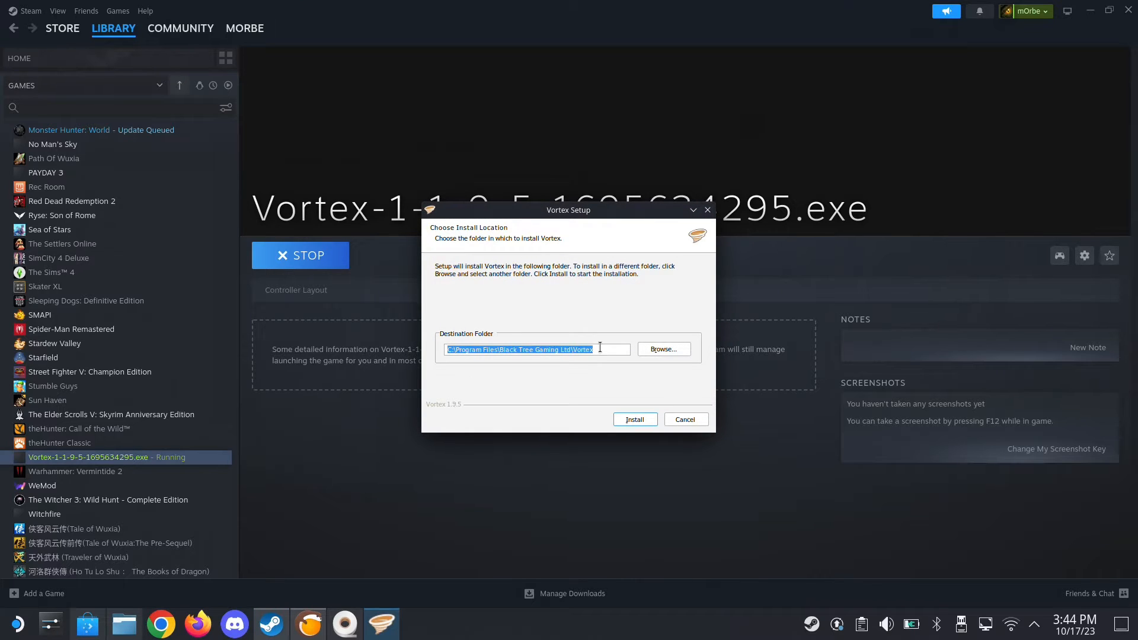
left_click(649, 417)
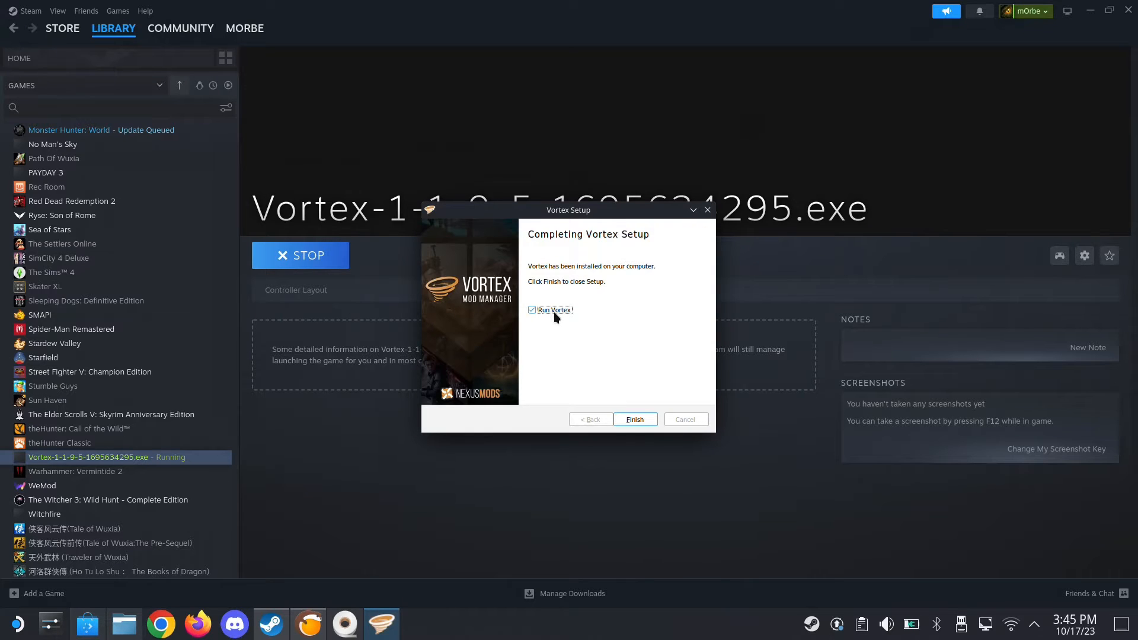
left_click(632, 418)
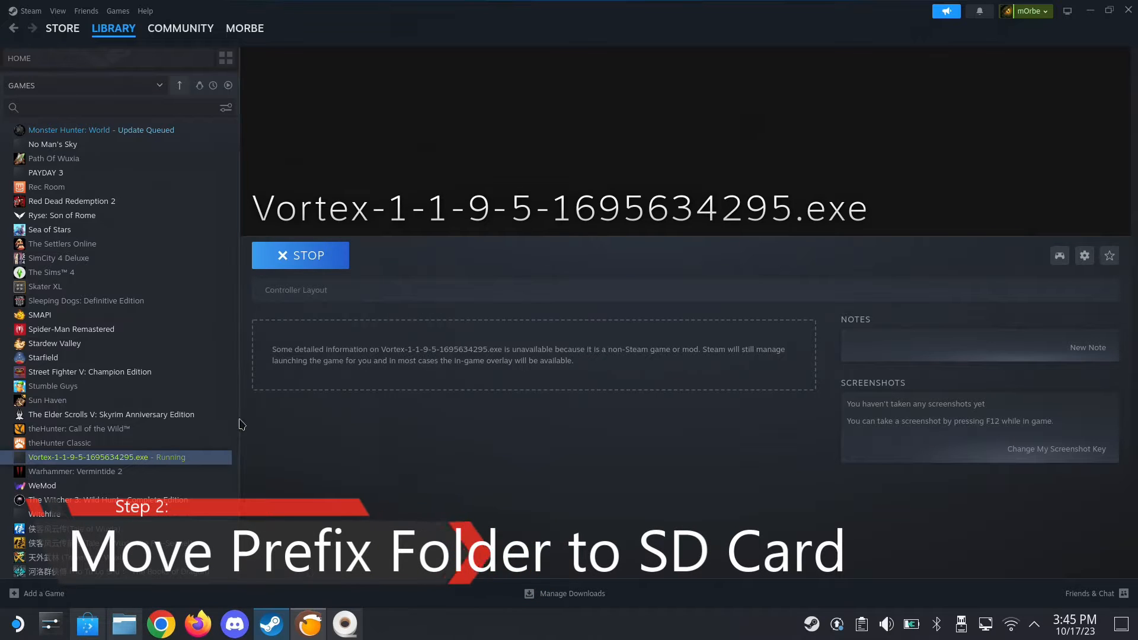
Switch to the Dolphin file manager, close the Downloads tab and check that the Home folder shows hidden files
left_click(125, 624)
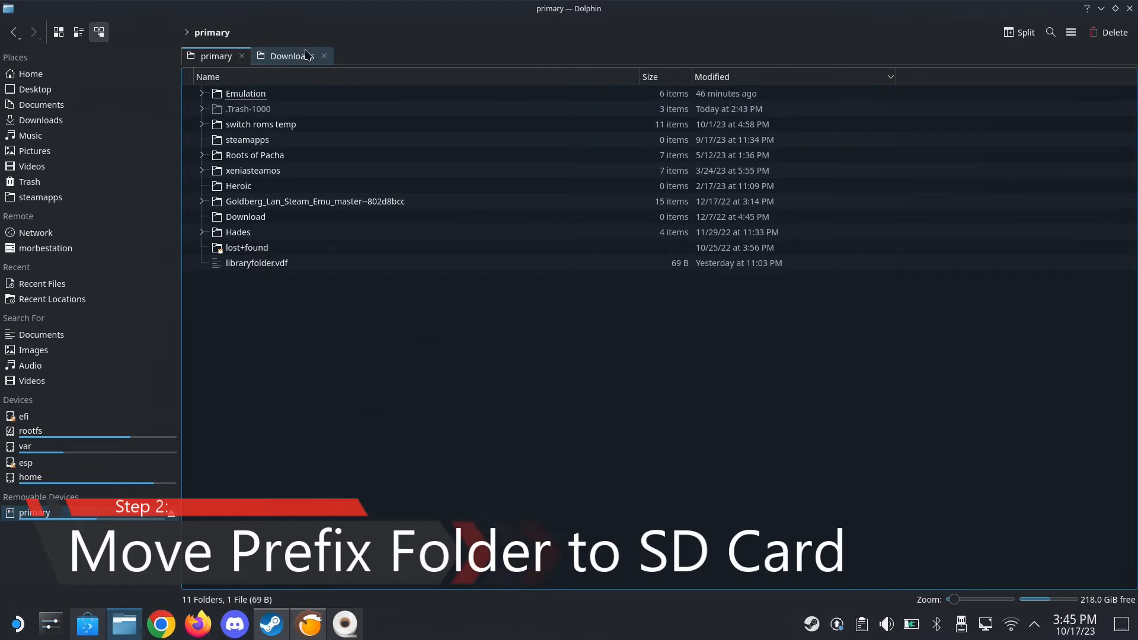
left_click(324, 55)
left_click(31, 74)
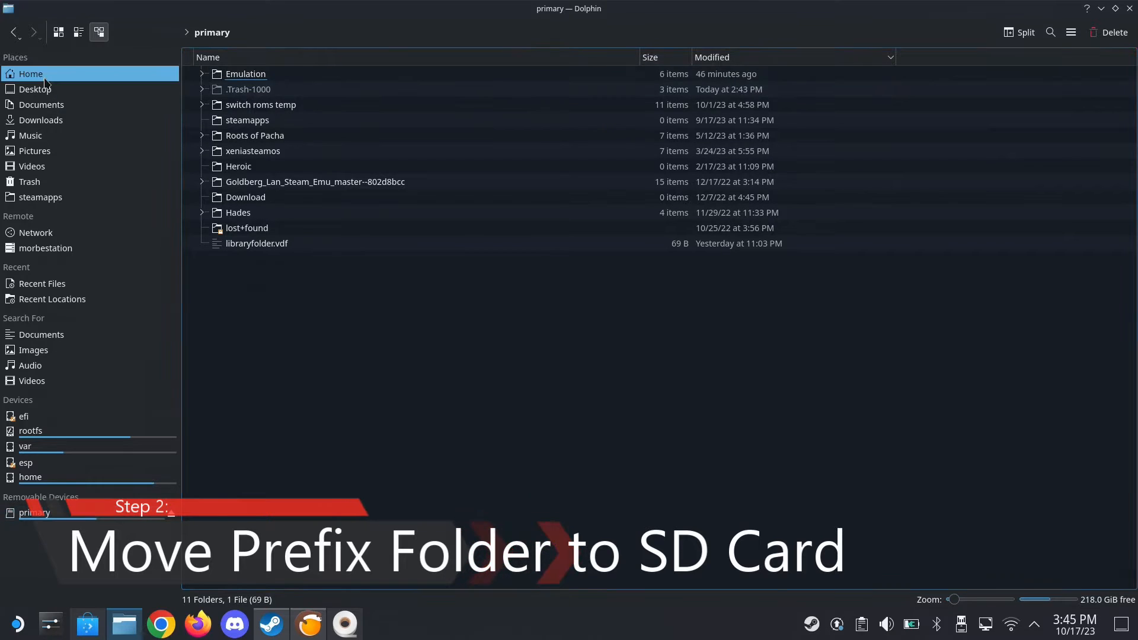
left_click(1072, 32)
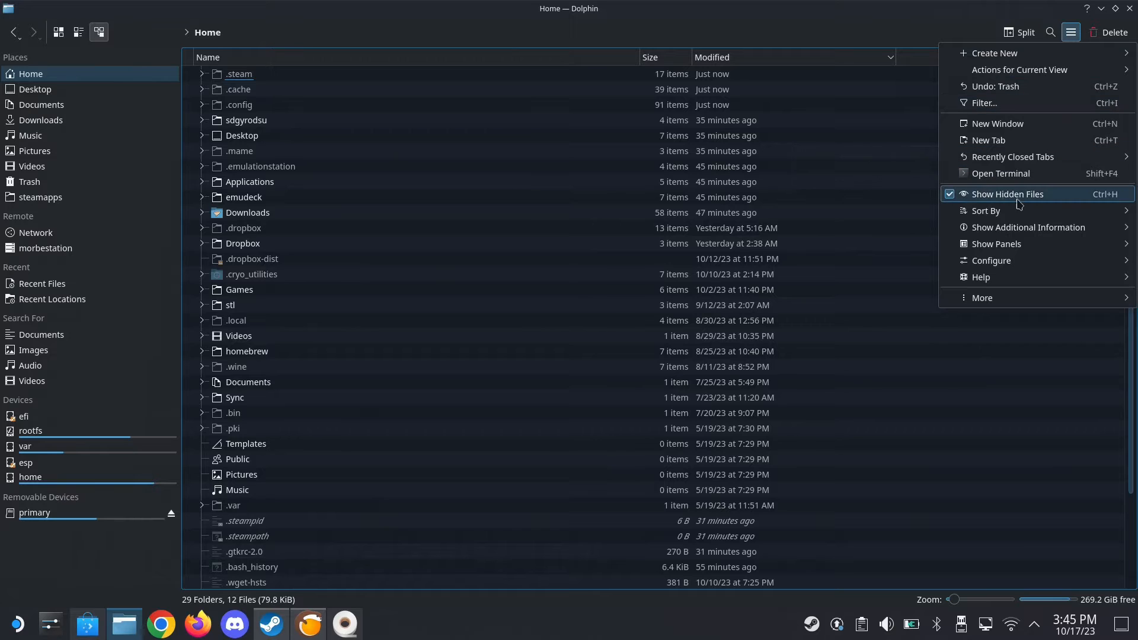
left_click(353, 143)
Open the compatdata folder inside .steam/steam/steamapps and keep its folders sorted by modification date, newest first
left_click(229, 80)
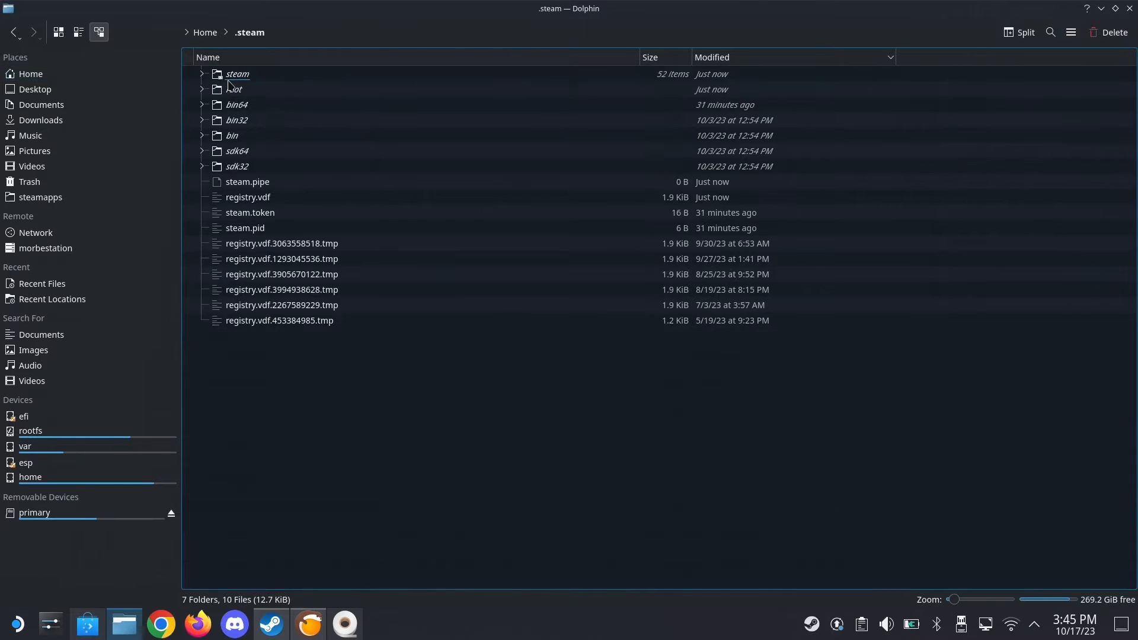
left_click(244, 75)
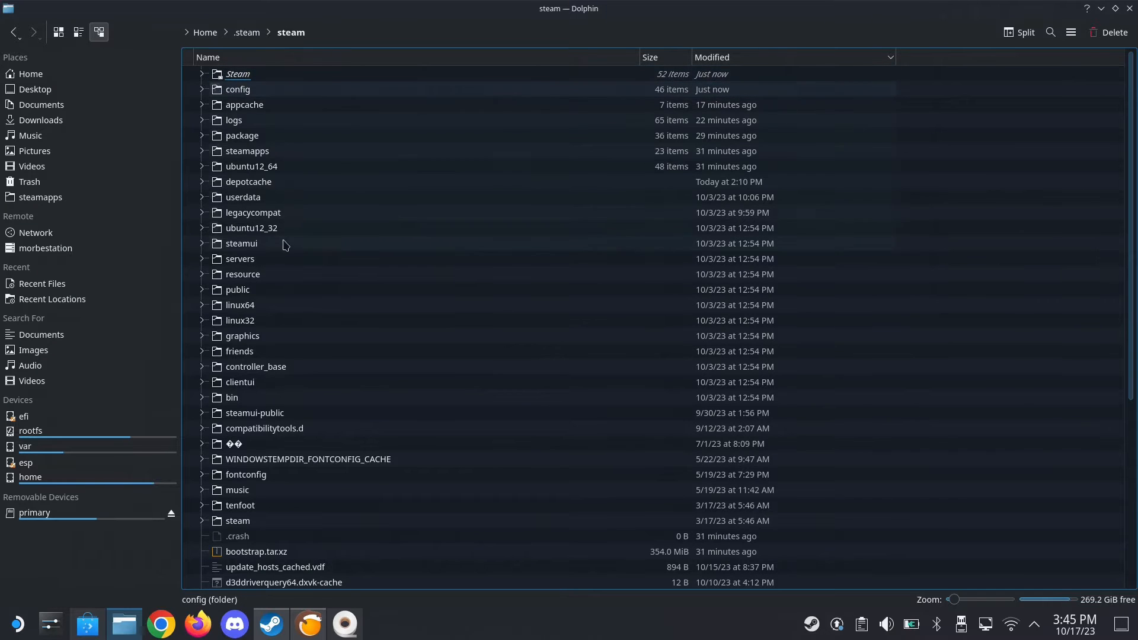
left_click(263, 151)
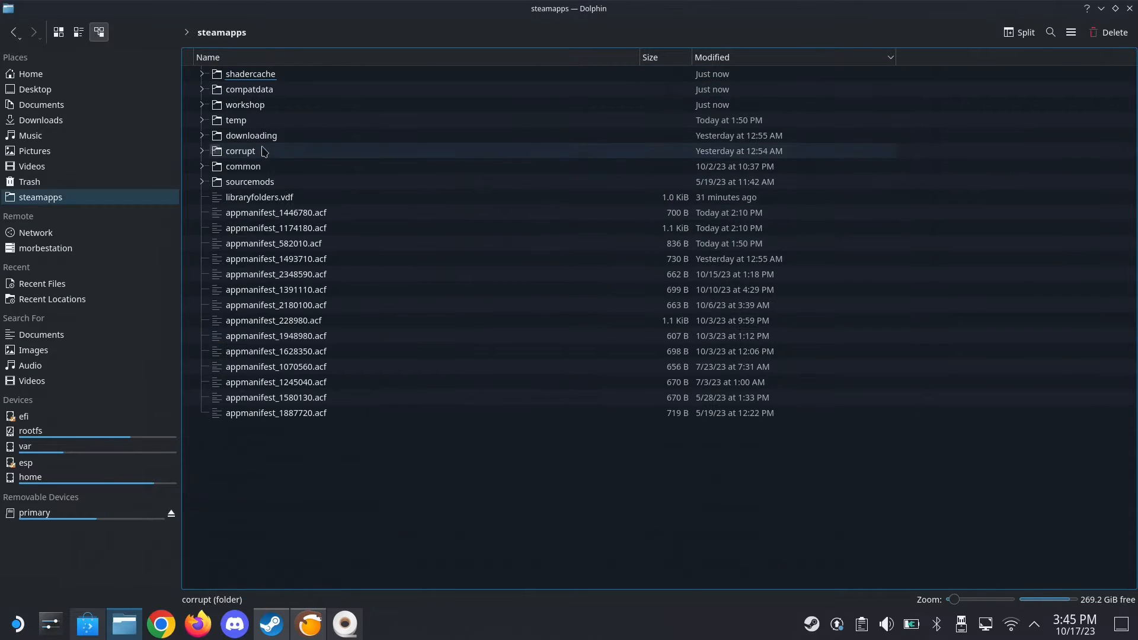
left_click(277, 95)
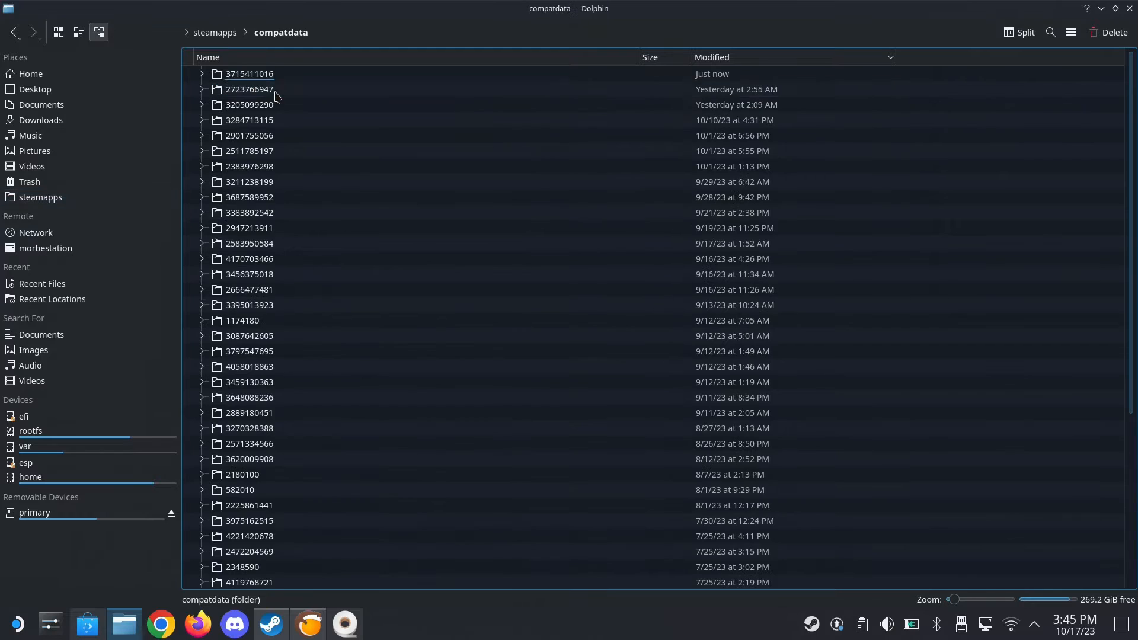
left_click(750, 57)
left_click(750, 57)
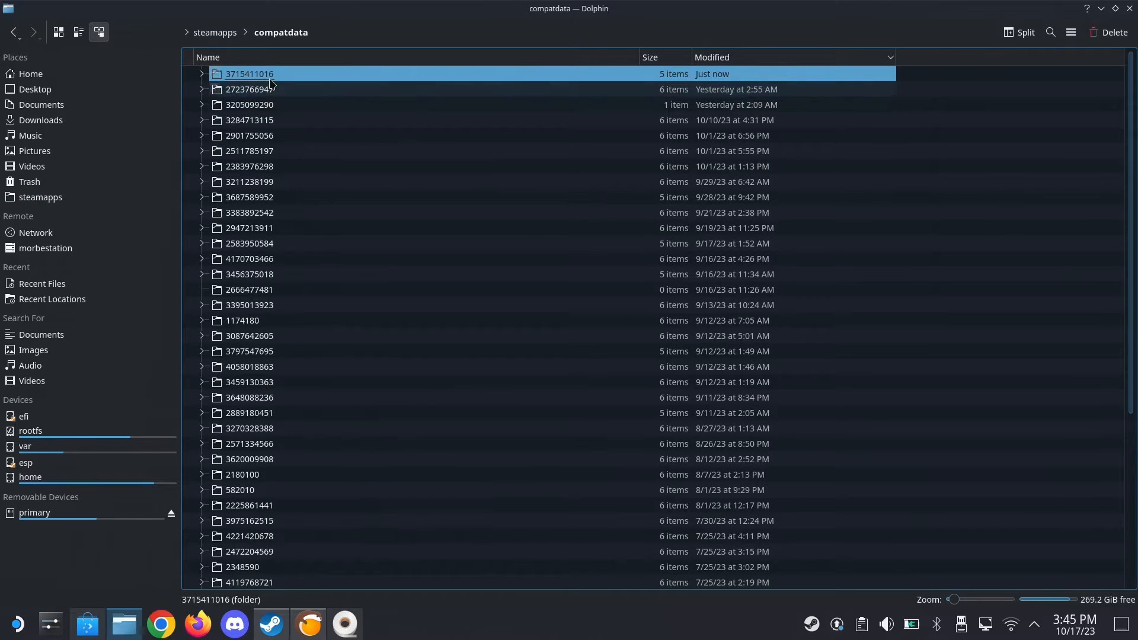
left_click(305, 72)
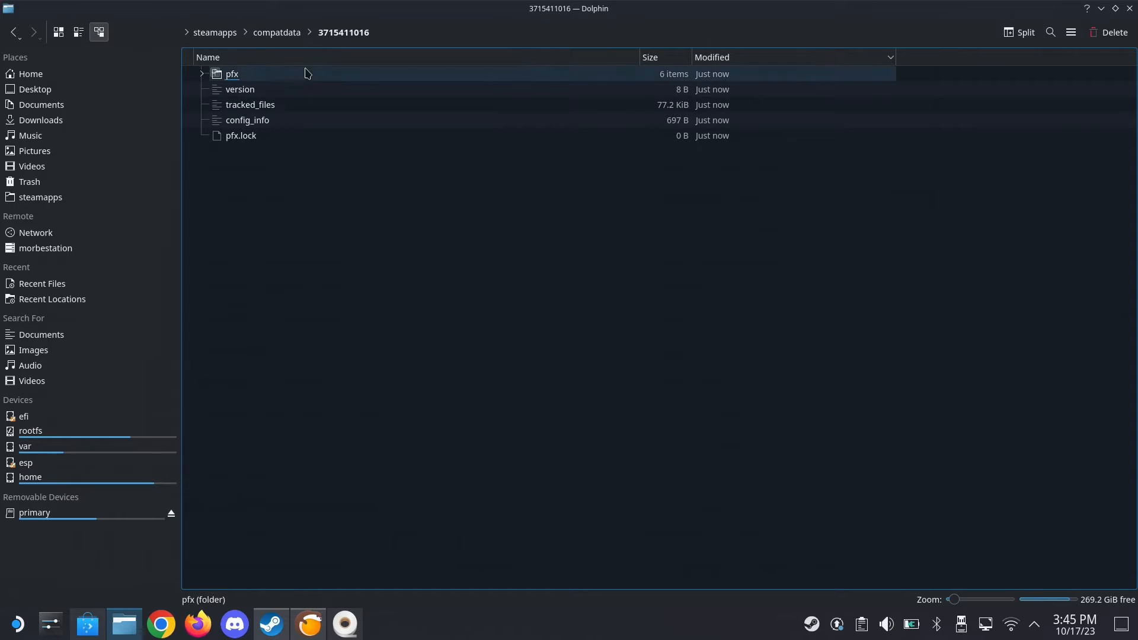
left_click(234, 75)
left_click(256, 77)
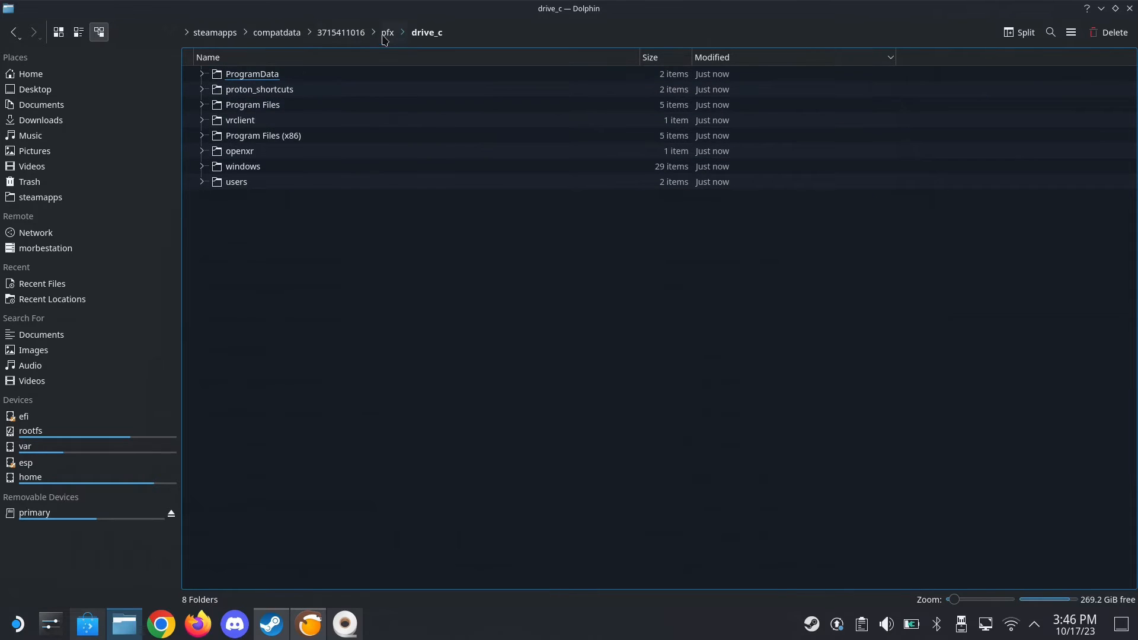
left_click(277, 32)
right_click(263, 74)
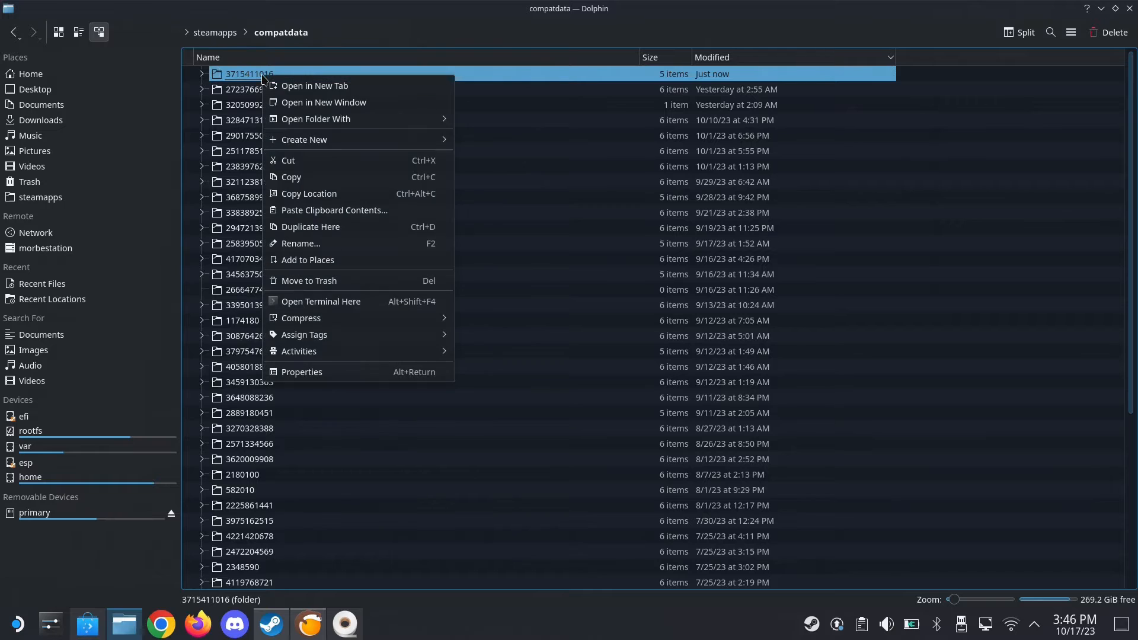
left_click(292, 161)
Create a new folder named Prefixes at the root of the removable drive primary
left_click(63, 515)
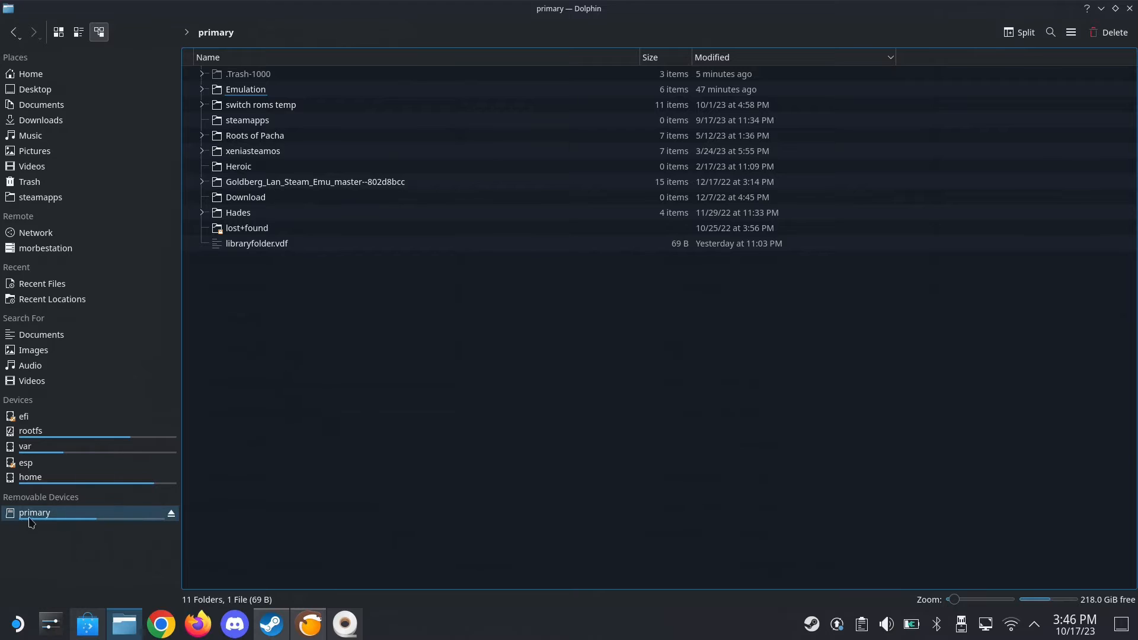
right_click(342, 313)
mouse_move(415, 326)
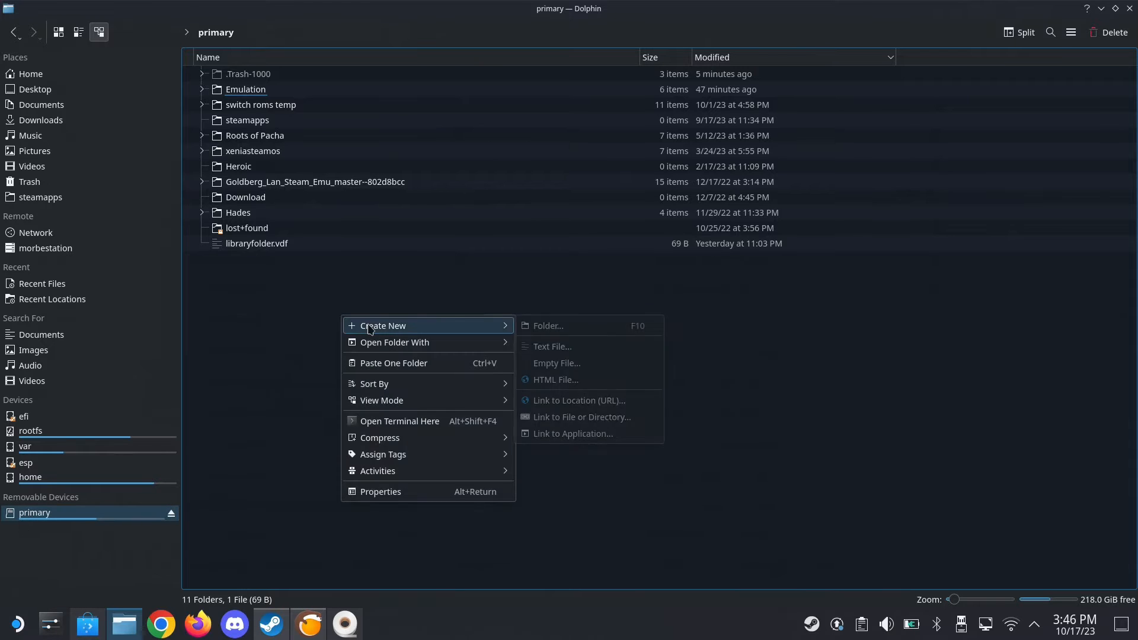
left_click(575, 332)
type("P")
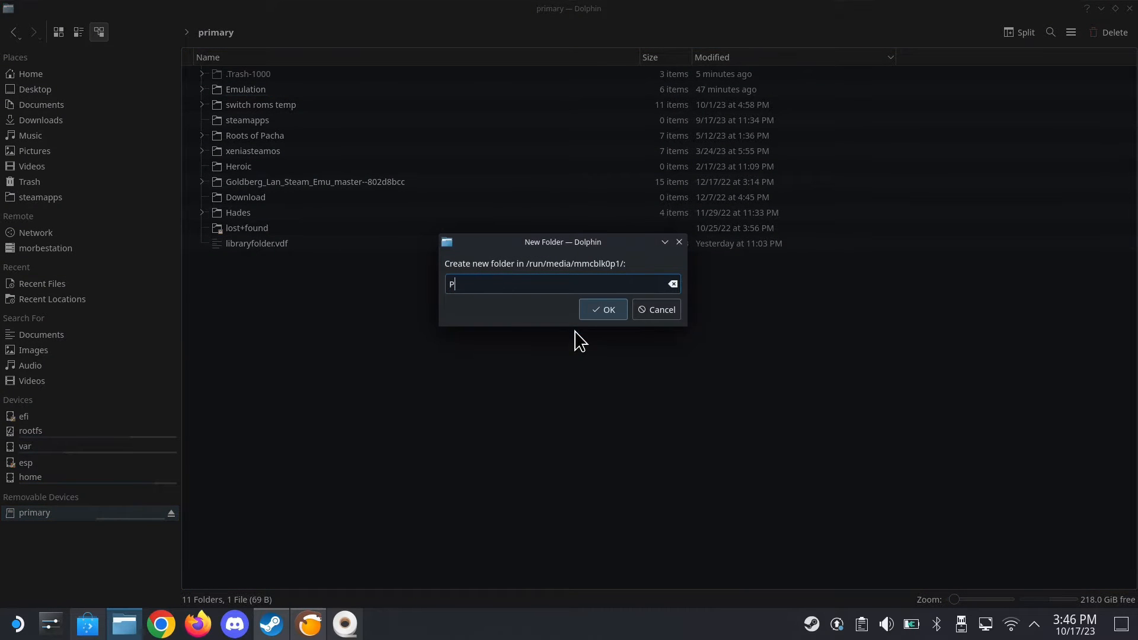
type("refixes")
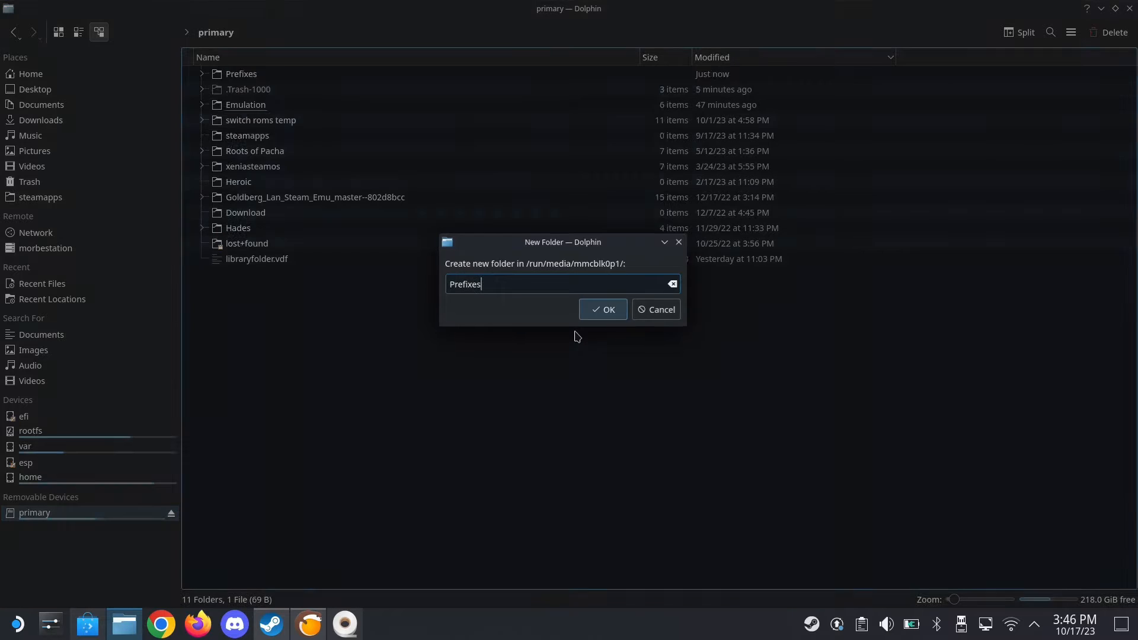
key("Return")
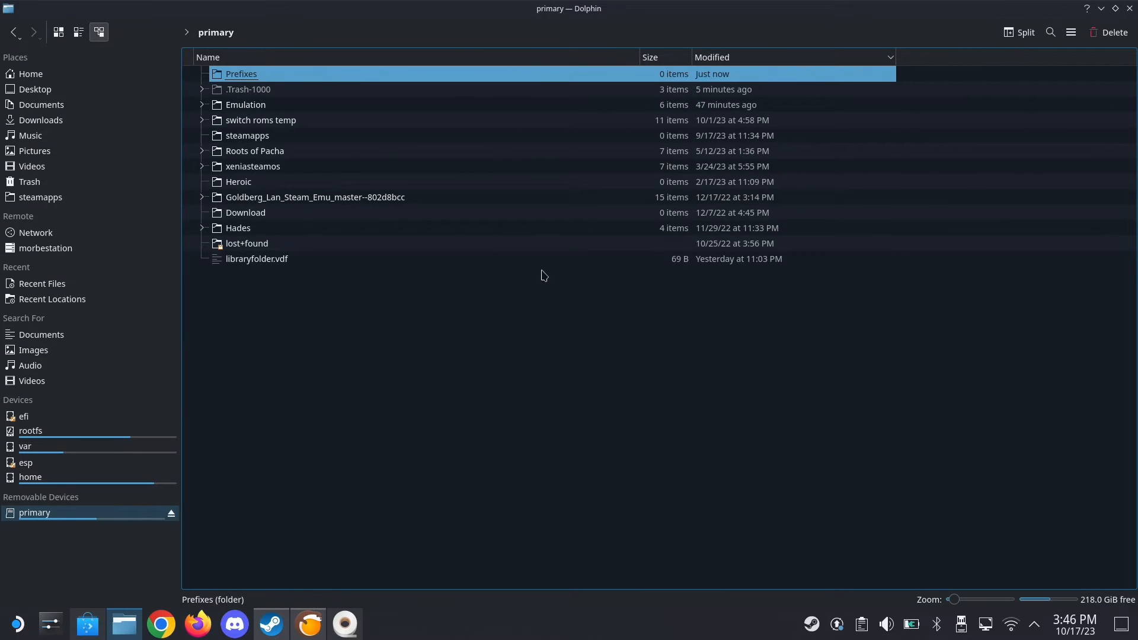
double_click(382, 74)
right_click(378, 151)
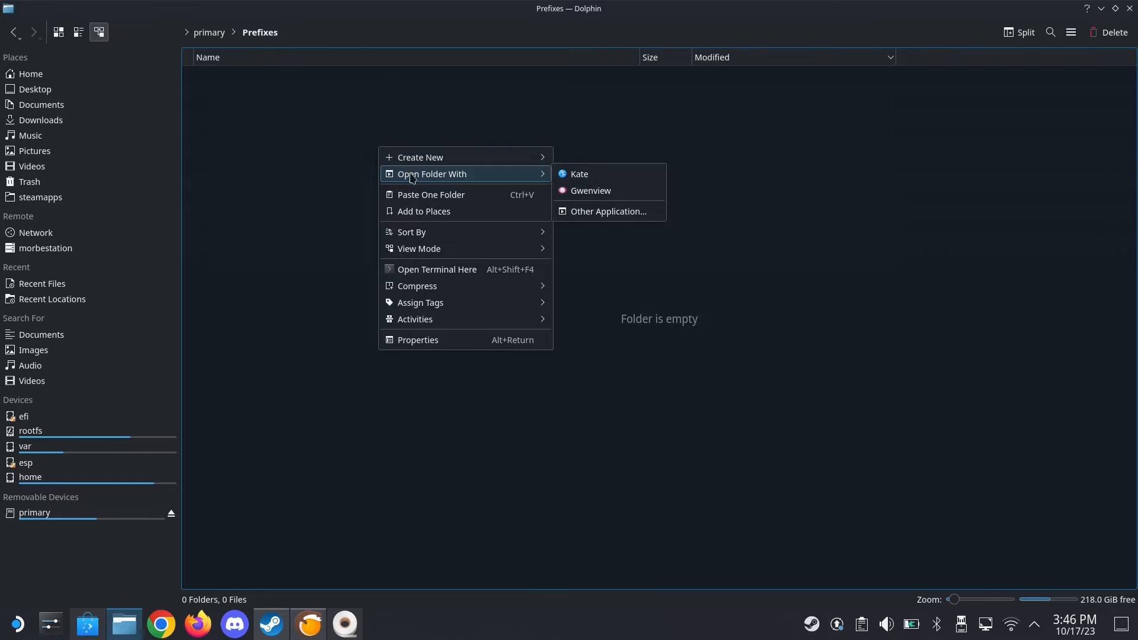
left_click(453, 196)
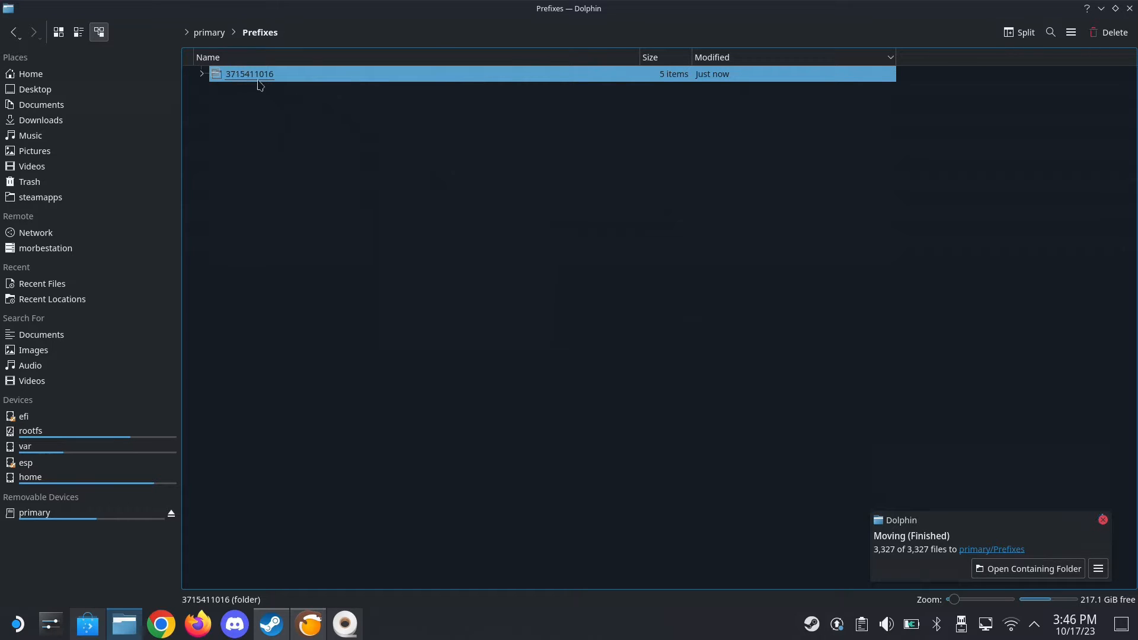
key("F2")
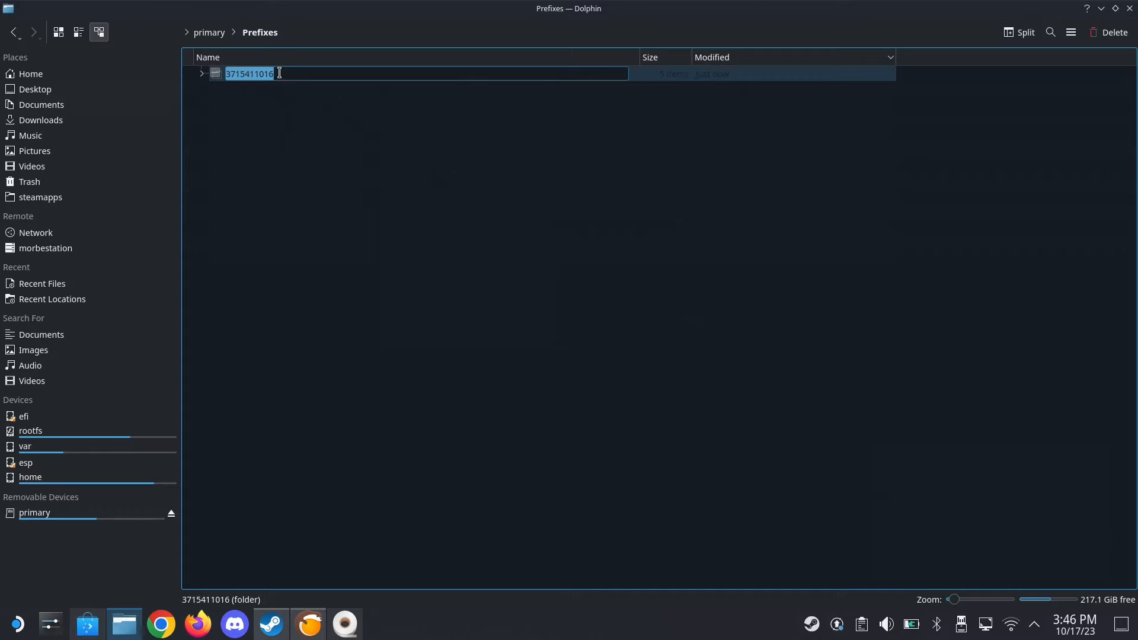
type("Vortex Mod Manager")
key("Return")
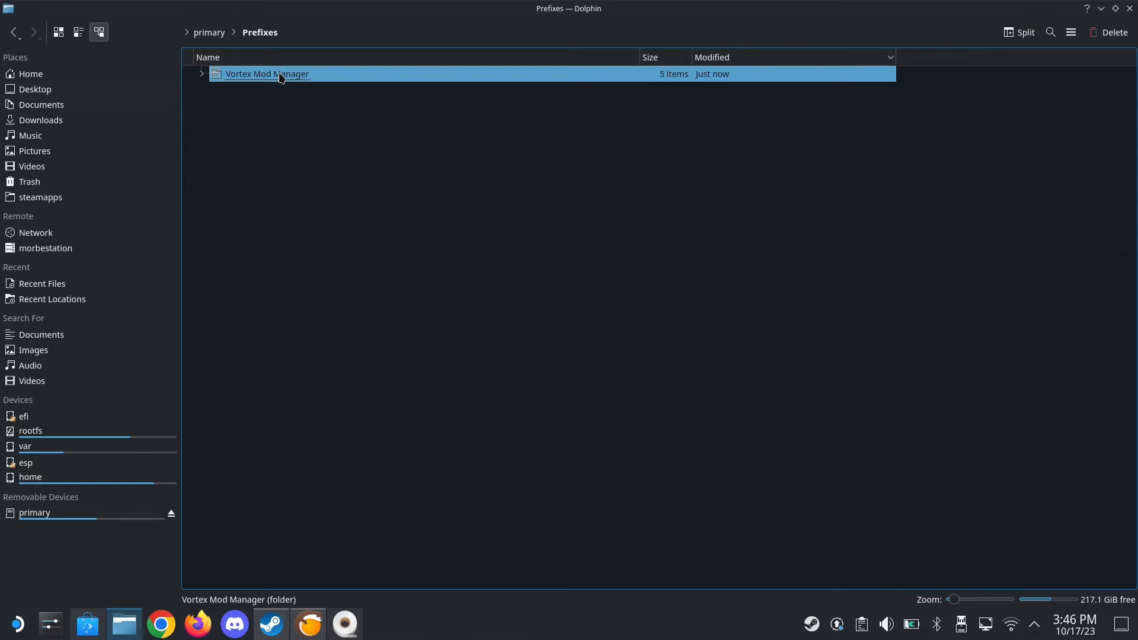
double_click(280, 75)
left_click(280, 75)
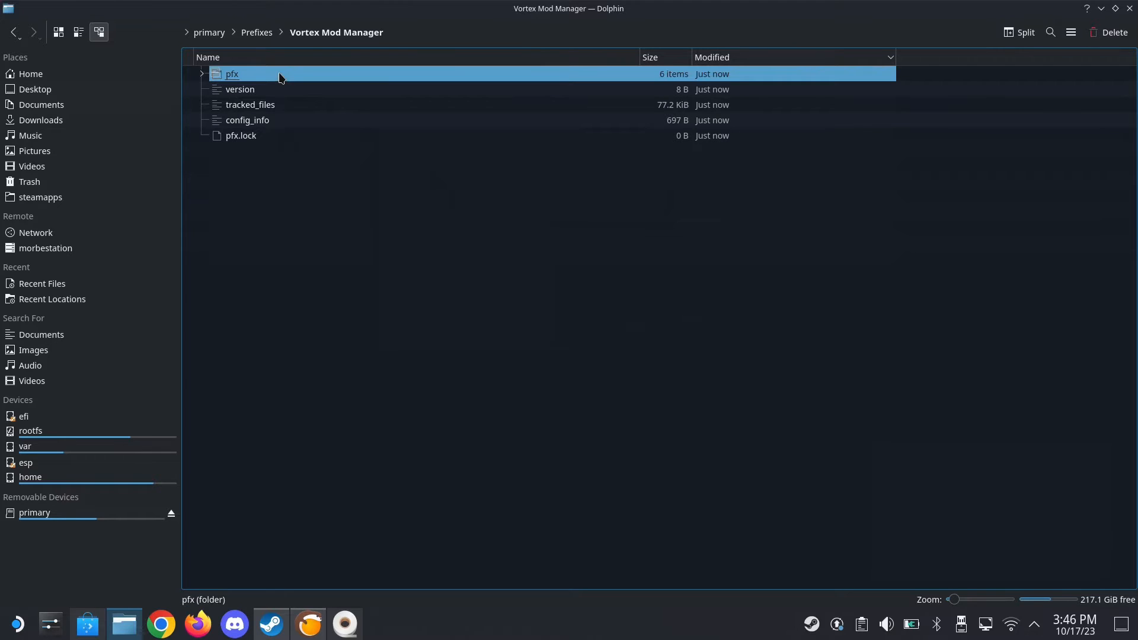
Open pfx, drive_c, Program Files, Black Tree Gaming Ltd and its Vortex folder, and show that folder's full path
double_click(280, 76)
left_click(280, 76)
double_click(280, 75)
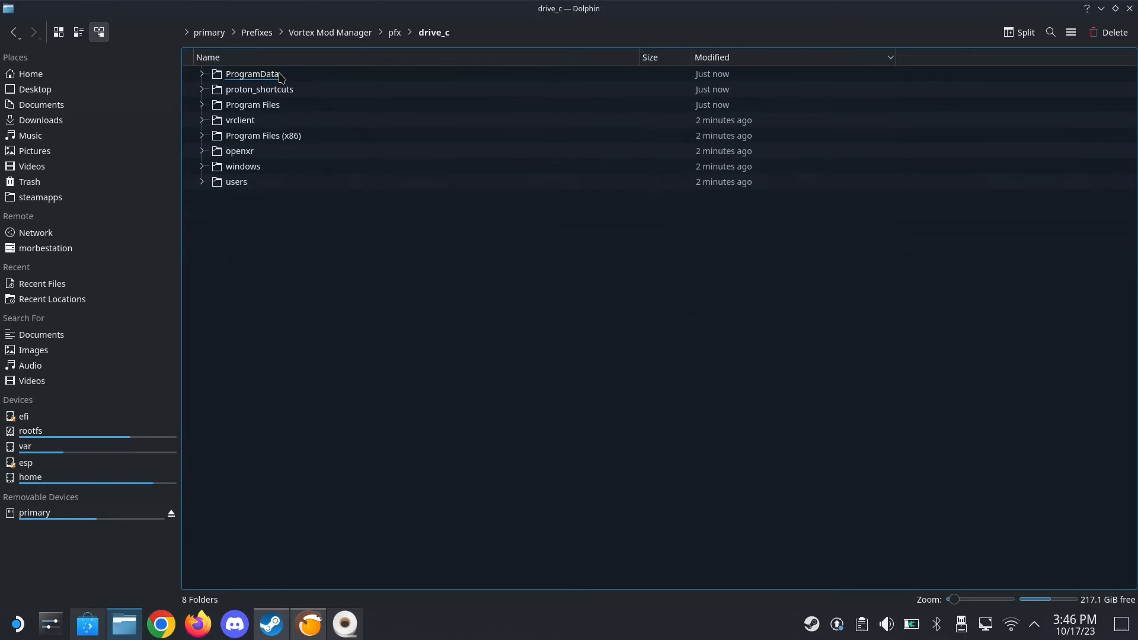
double_click(285, 108)
double_click(299, 77)
left_click(297, 80)
double_click(297, 79)
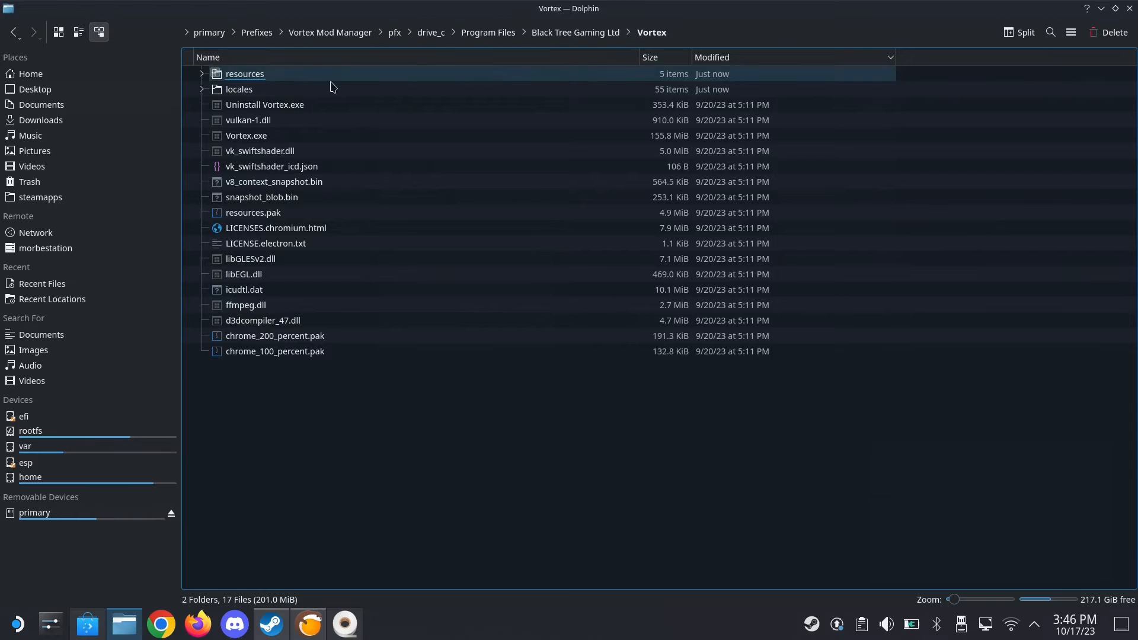
left_click(691, 26)
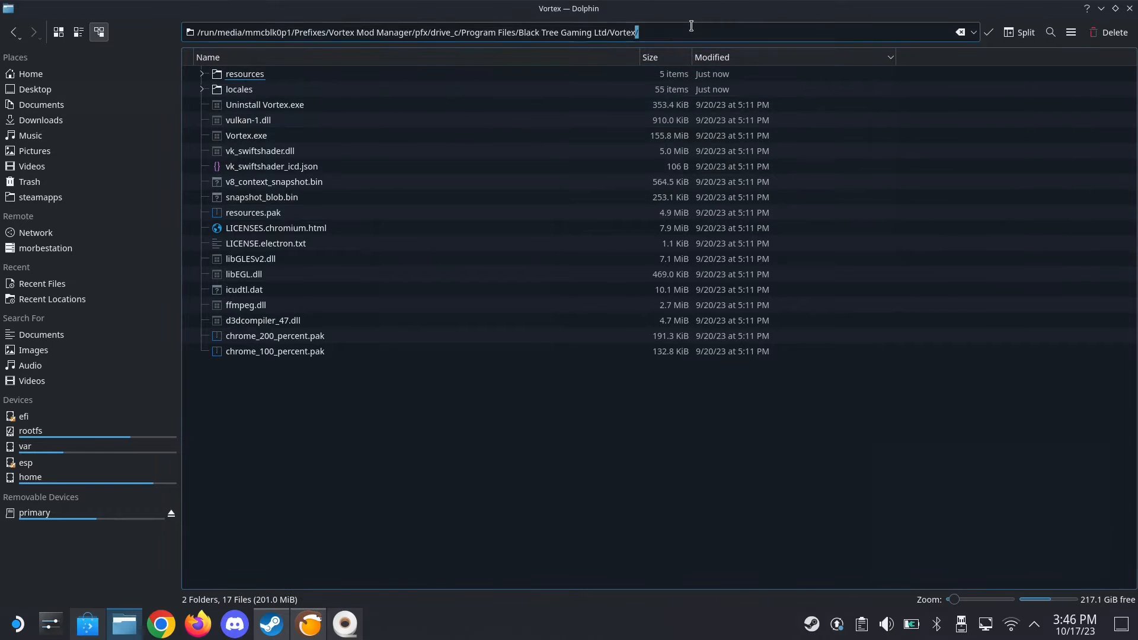
triple_click(691, 26)
left_click(497, 424)
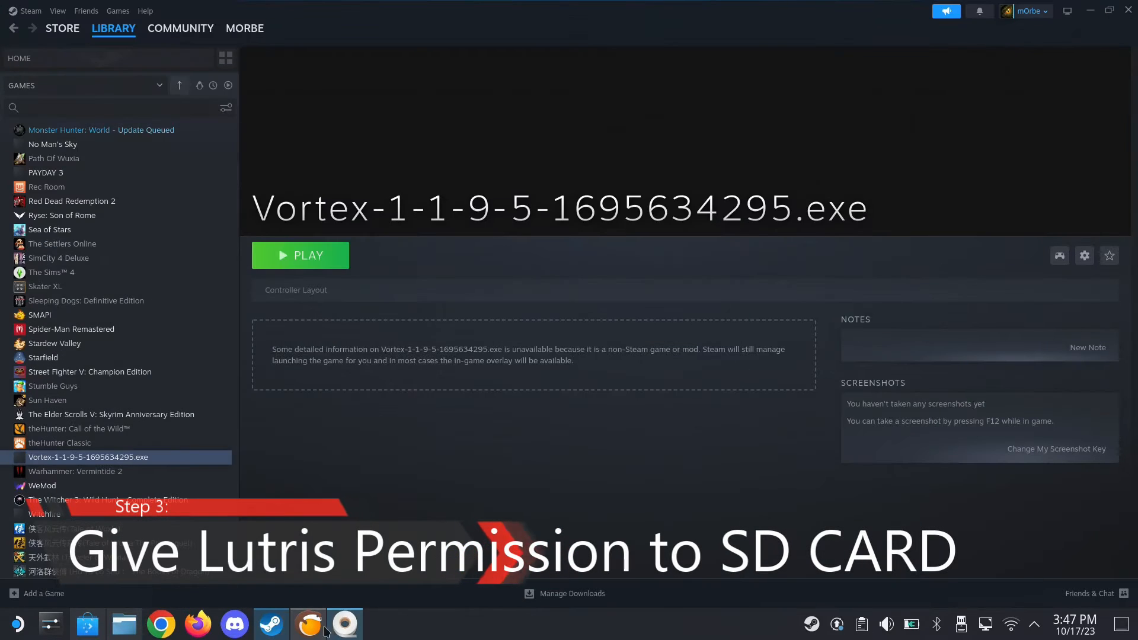
left_click(322, 633)
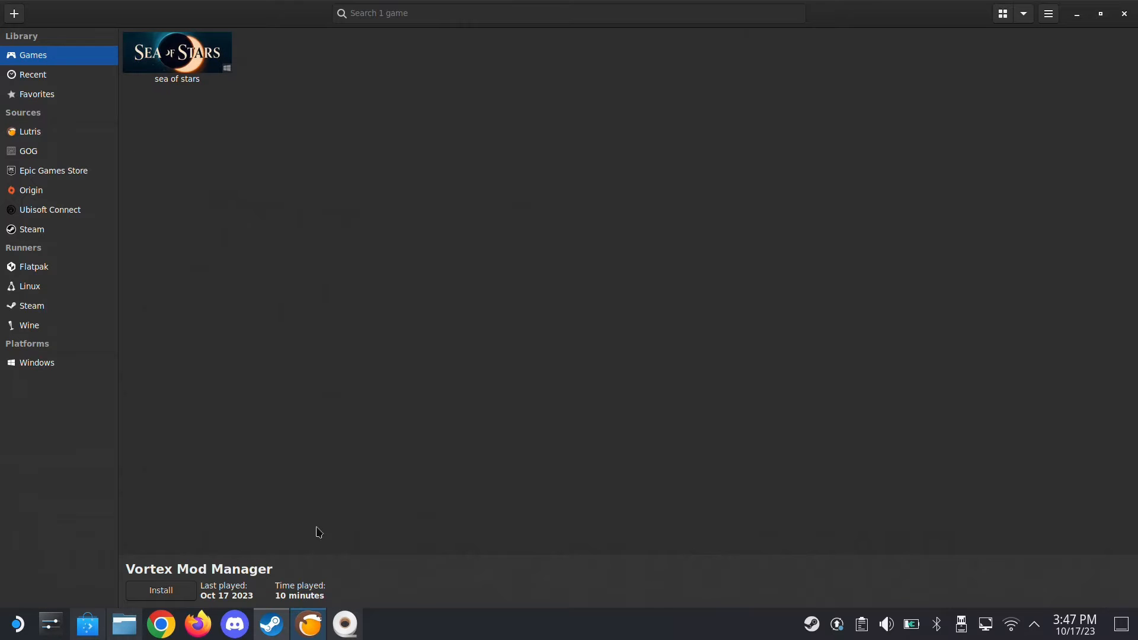
left_click(272, 624)
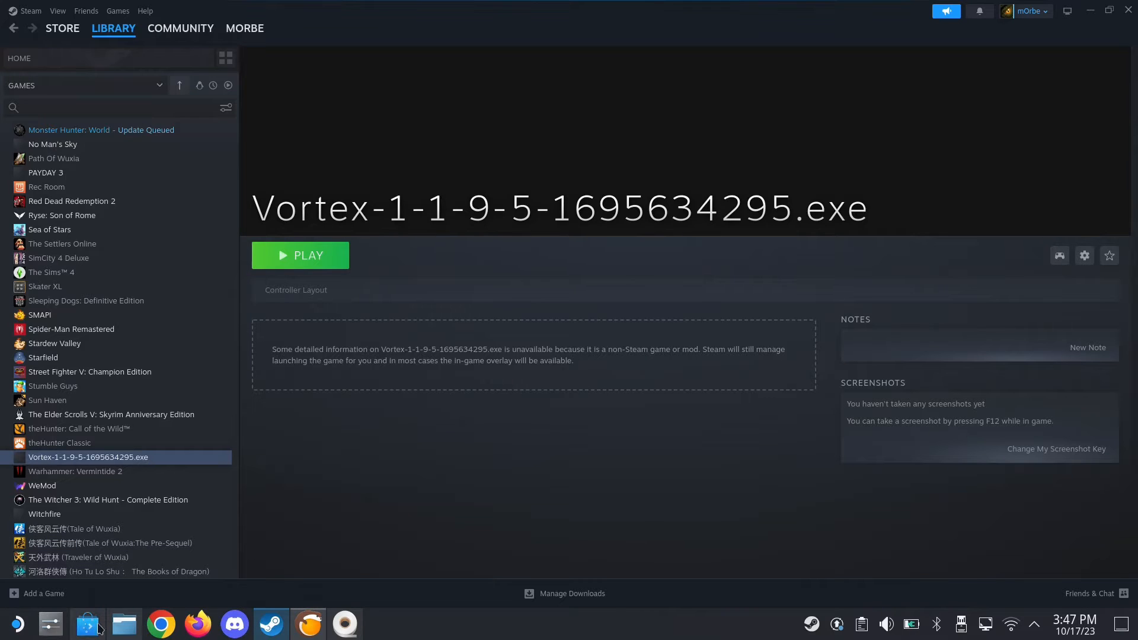
mouse_move(281, 630)
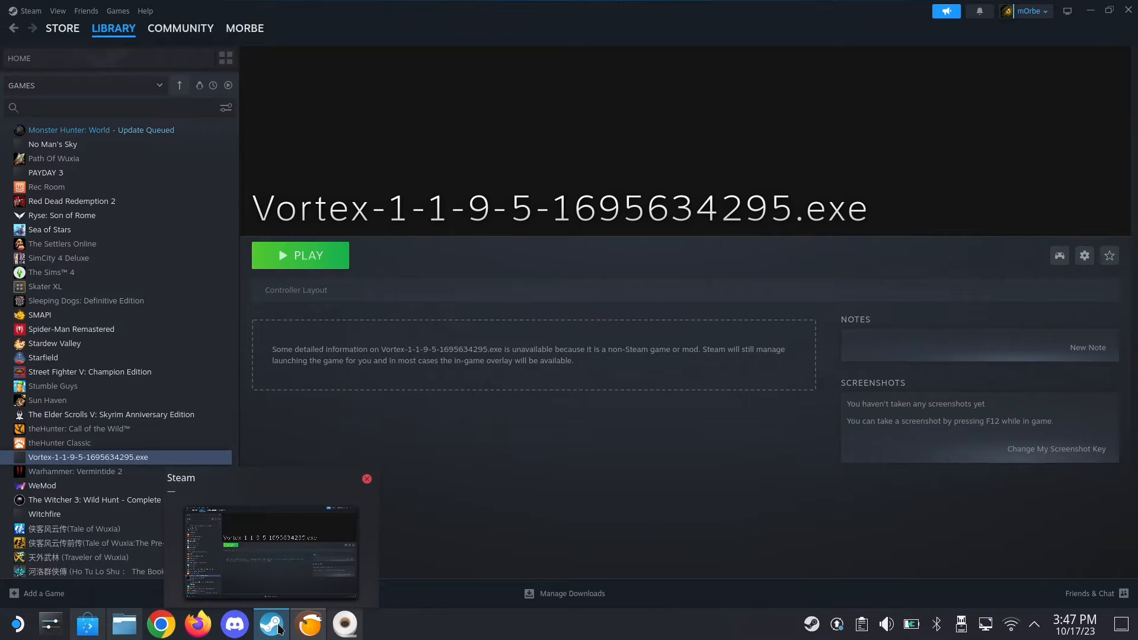
left_click(279, 627)
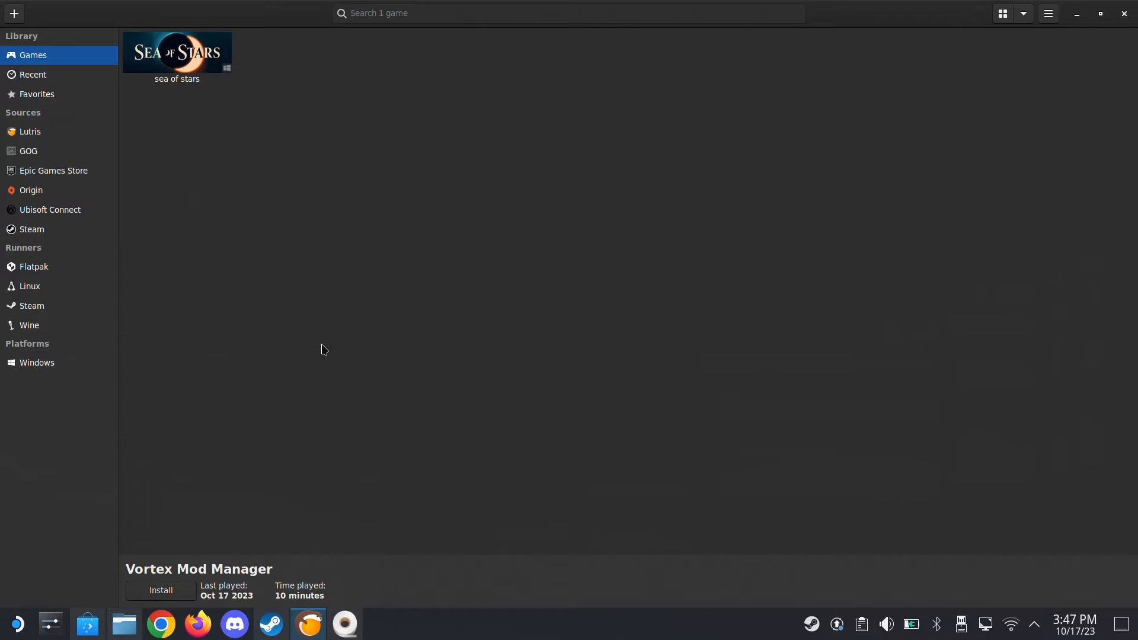
Switch to Flatseal and choose Lutris as the application whose permissions are shown
left_click(345, 624)
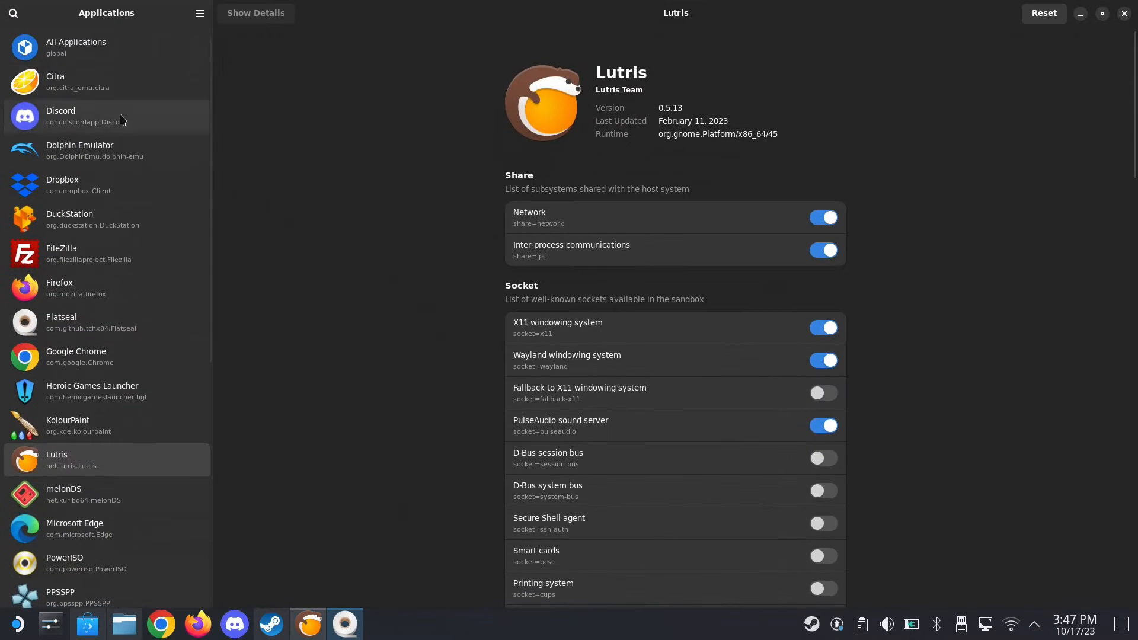
left_click(108, 51)
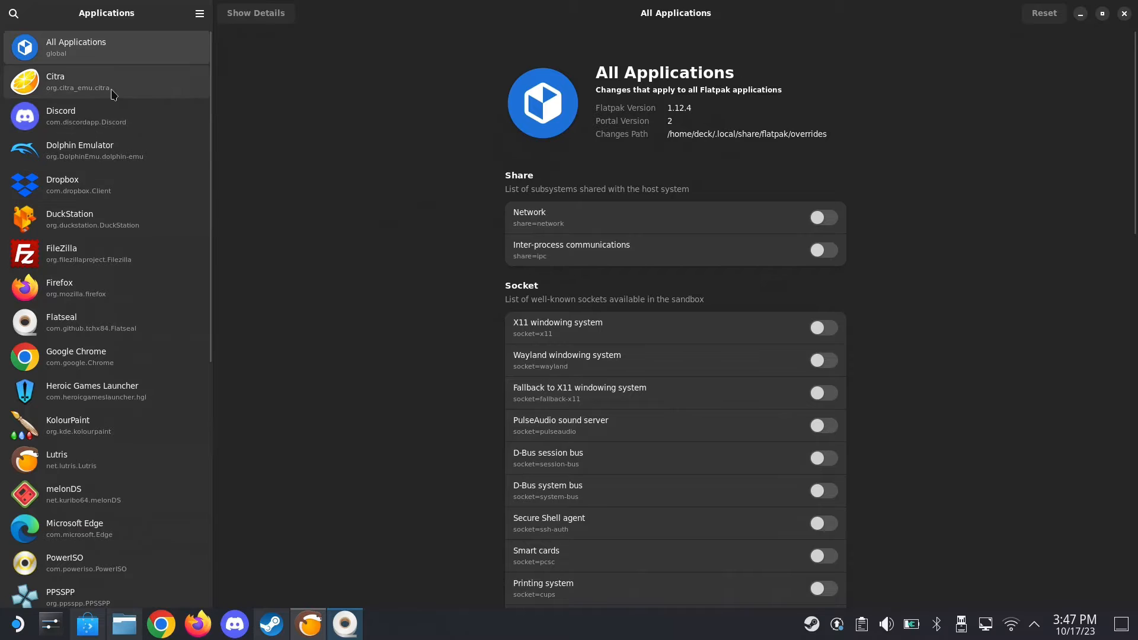
scroll(142, 261, "down", 10)
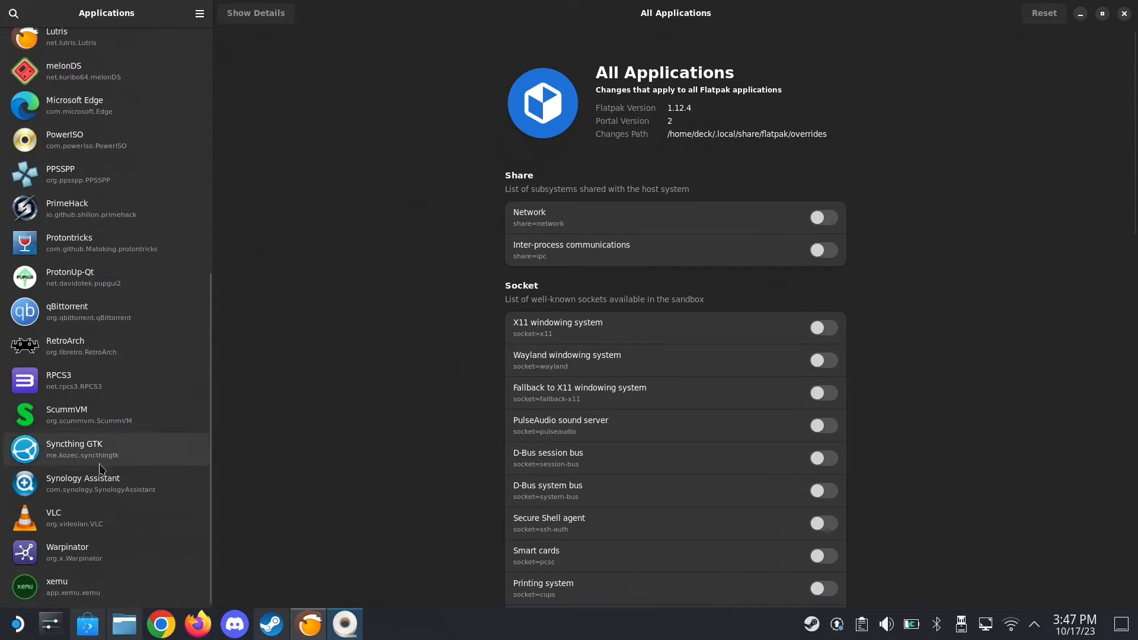
scroll(129, 349, "up", 2)
scroll(134, 326, "down", 2)
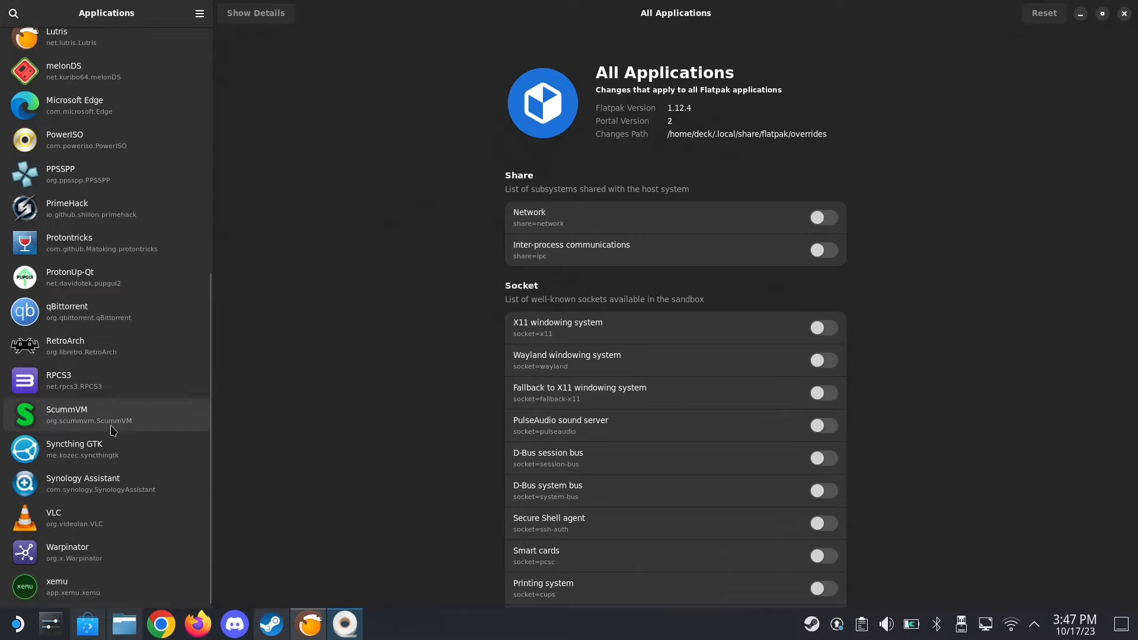
scroll(115, 424, "up", 5)
left_click(102, 226)
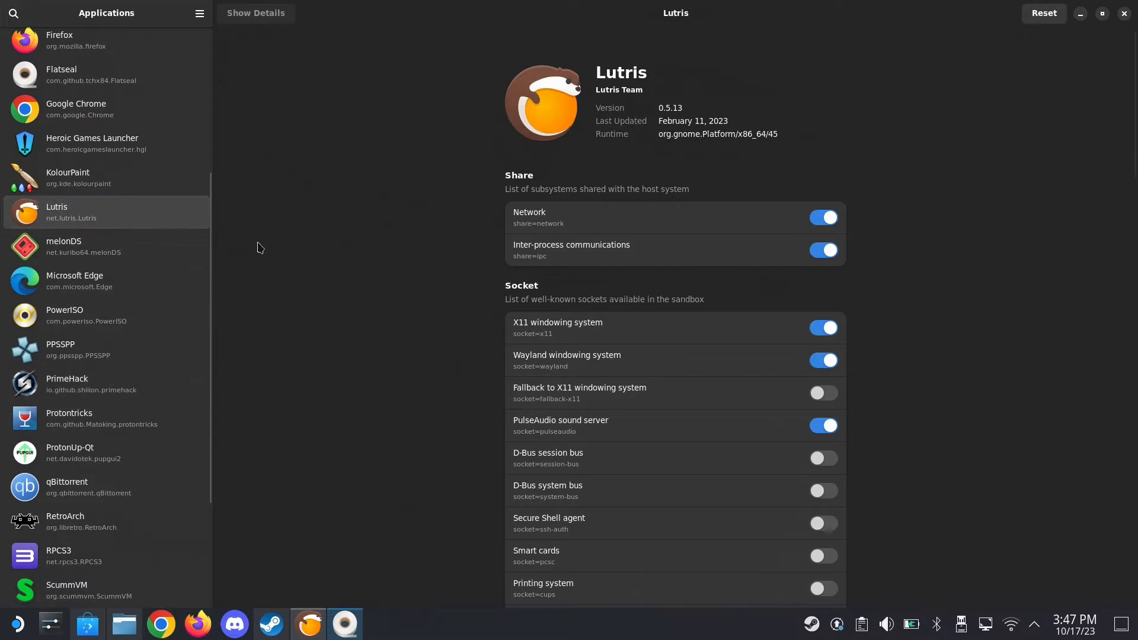
Review the Filesystem permissions of Lutris and highlight the /run/media/mmcblk0p1/ path under Other files
scroll(938, 244, "down", 3)
scroll(937, 243, "up", 3)
scroll(632, 265, "down", 6)
scroll(632, 265, "down", 2)
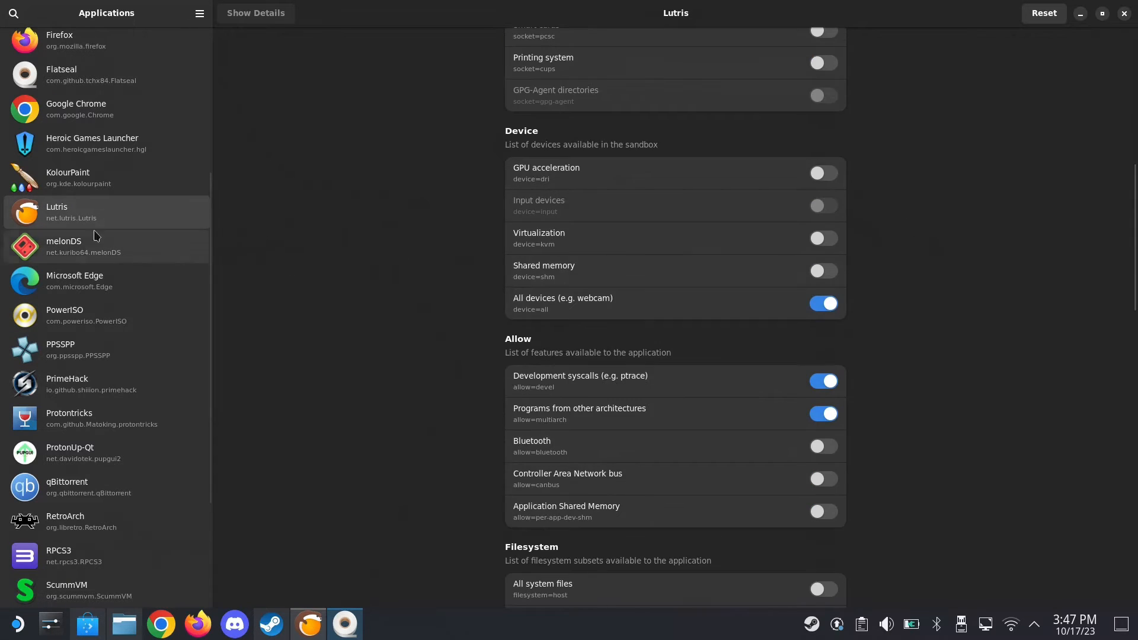
scroll(538, 312, "down", 3)
scroll(538, 312, "down", 3)
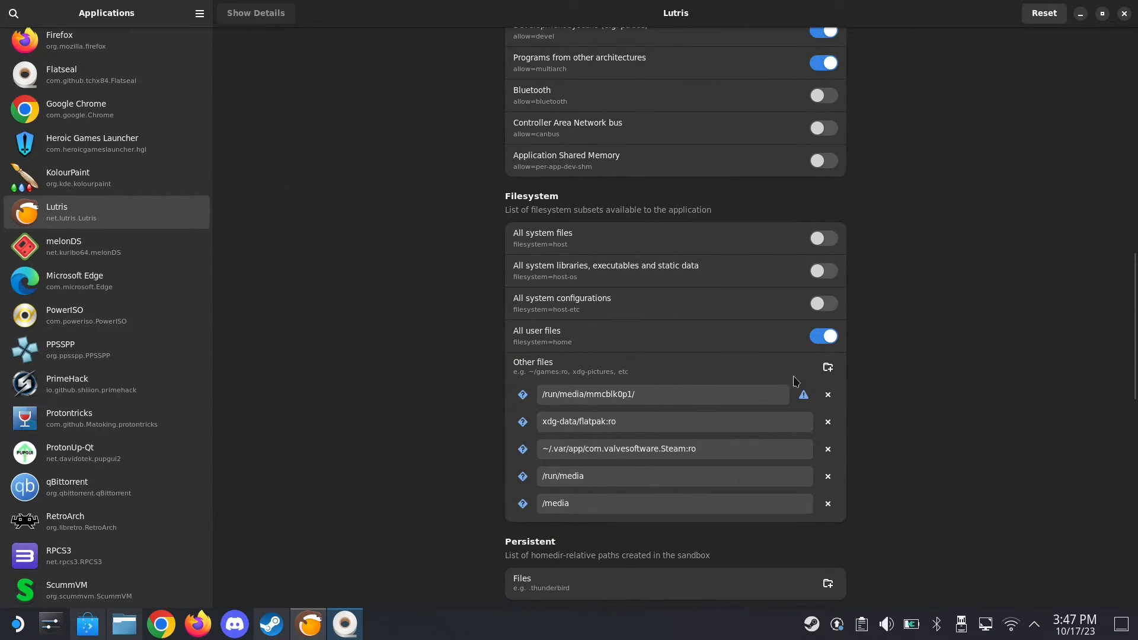
left_click_drag(652, 392, 521, 394)
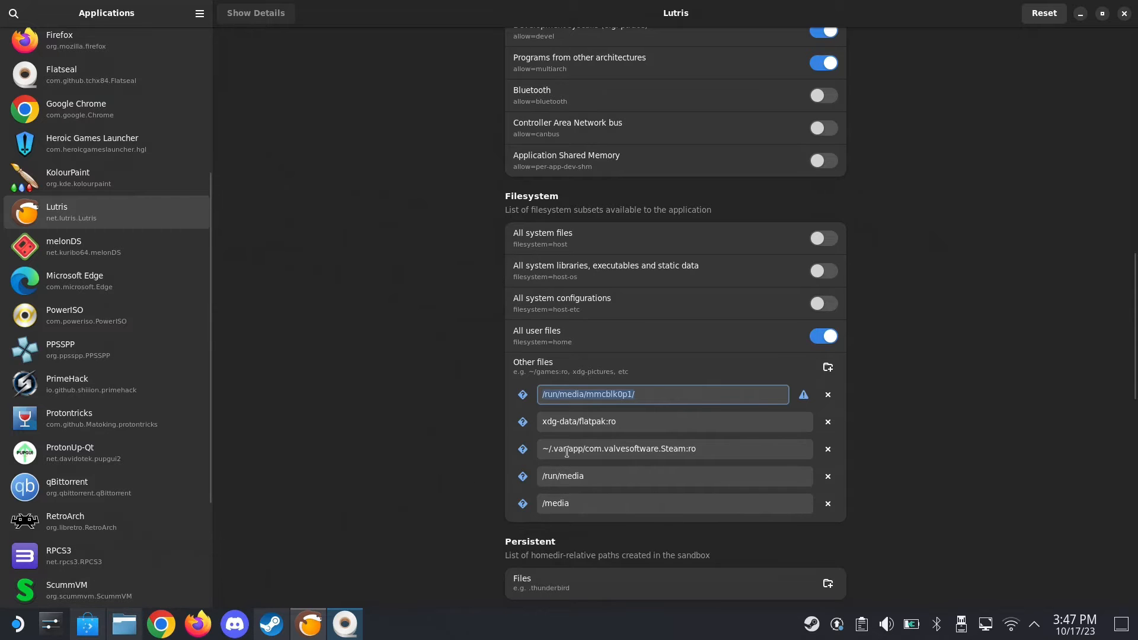
Switch to Dolphin, open the removable drive primary in a new tab and copy its path /run/media/mmcblk0p1/
left_click(124, 624)
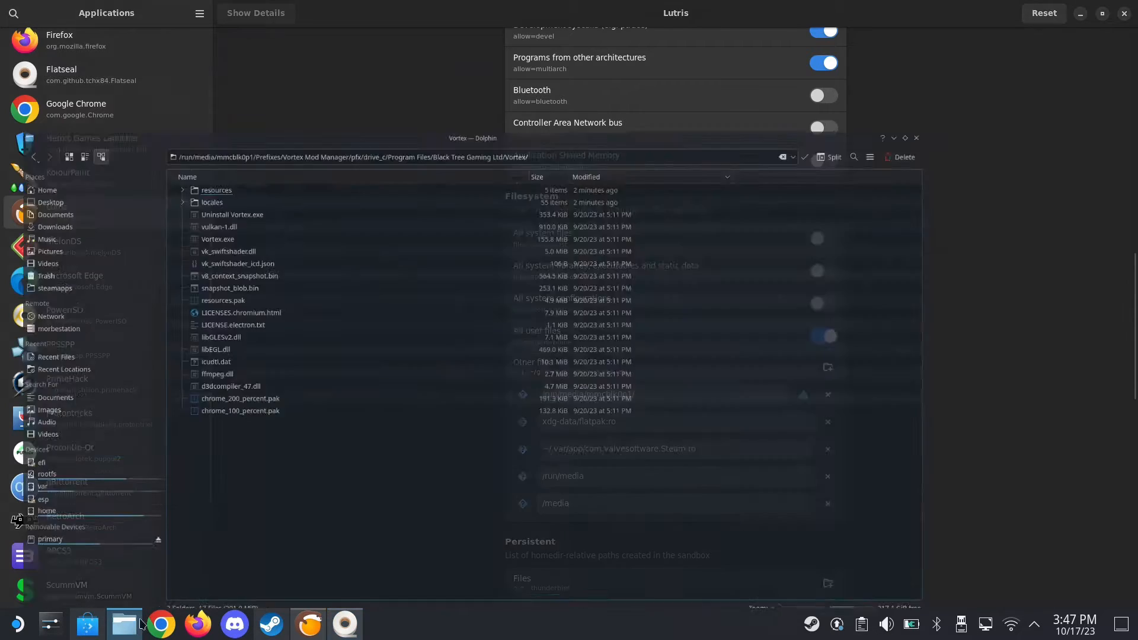
right_click(60, 513)
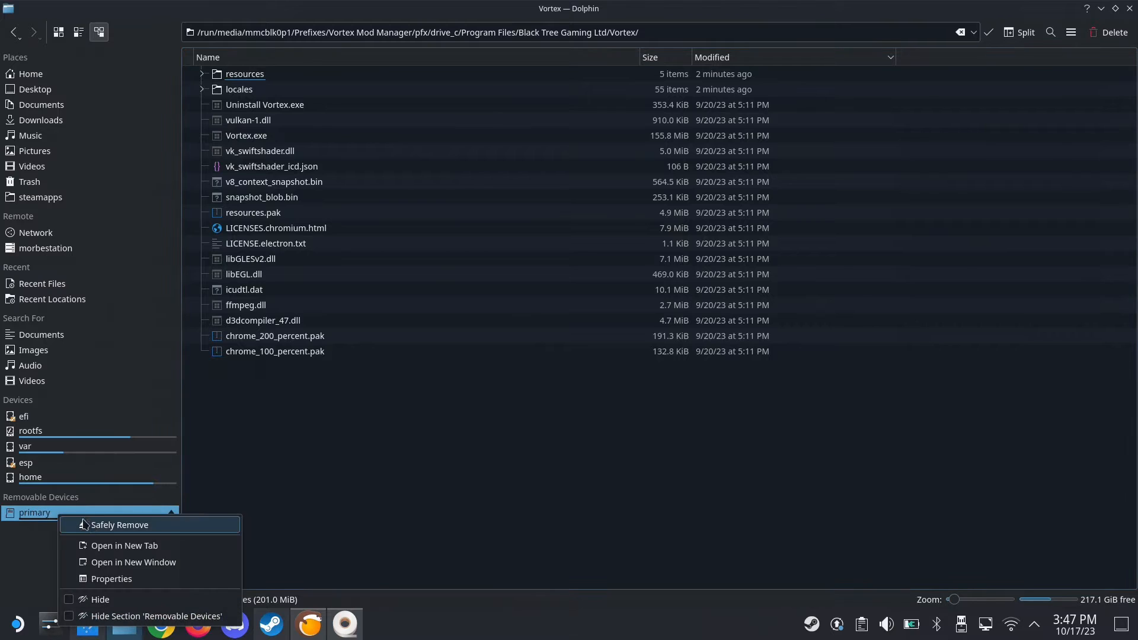
left_click(121, 545)
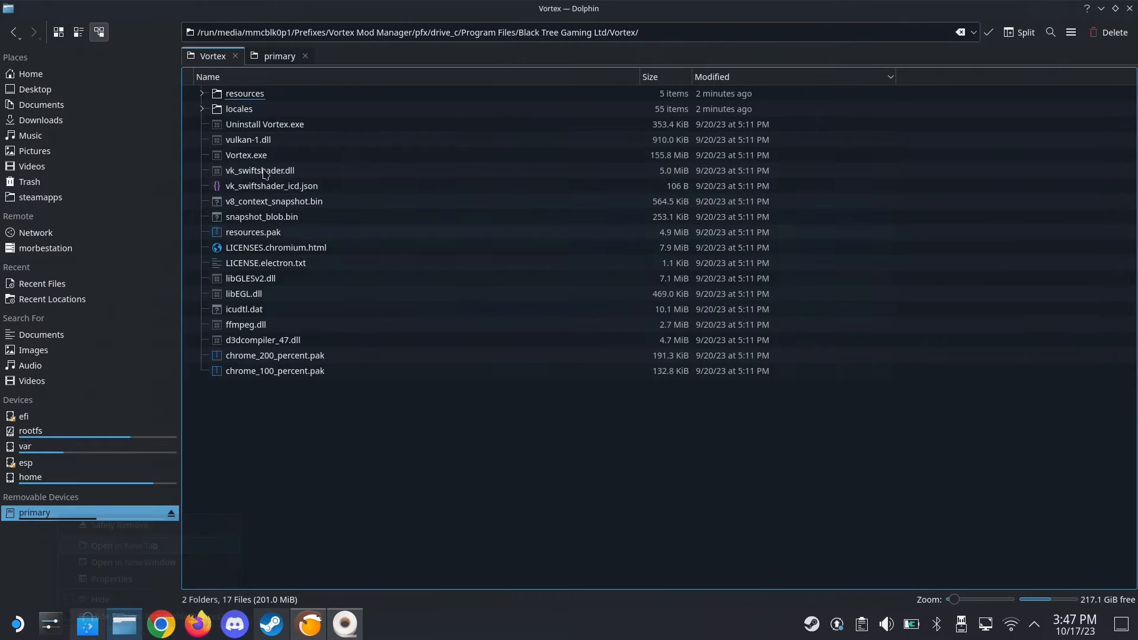
left_click(271, 57)
left_click(350, 32)
right_click(265, 35)
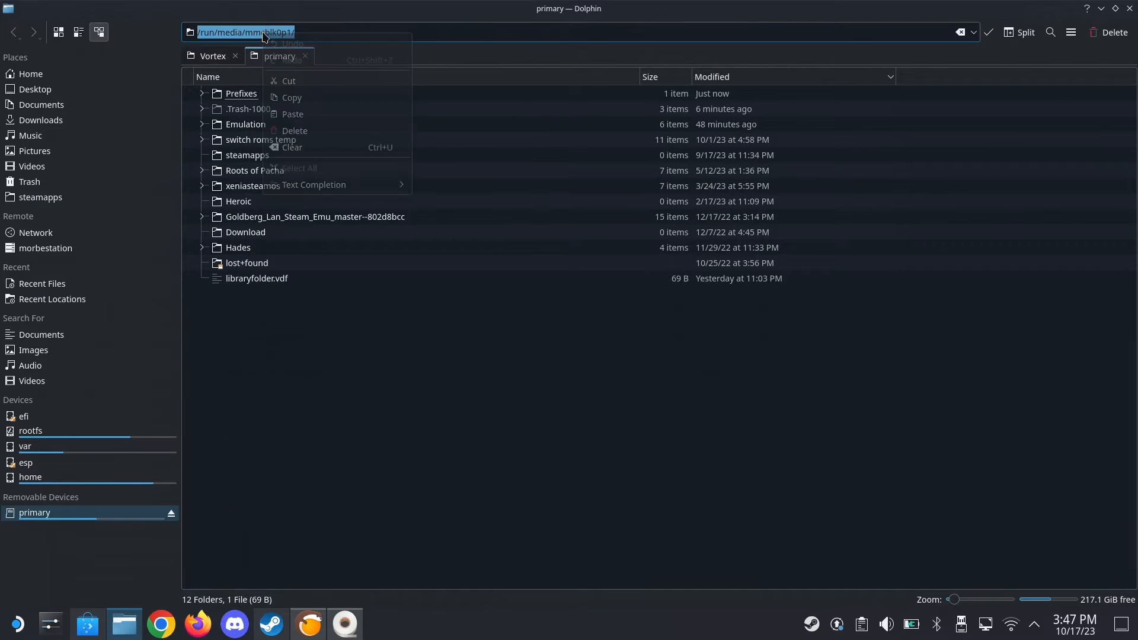
left_click(330, 97)
In Flatseal, replace the first Other files path for Lutris with the copied /run/media/mmcblk0p1/ and close the app
left_click(345, 624)
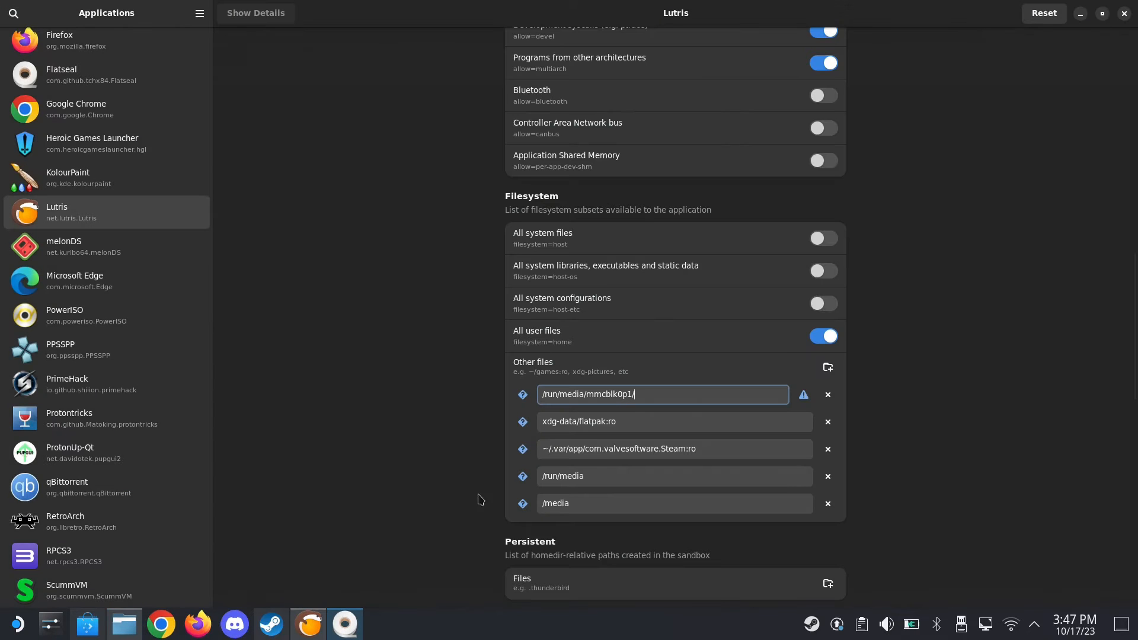
left_click_drag(646, 393, 532, 389)
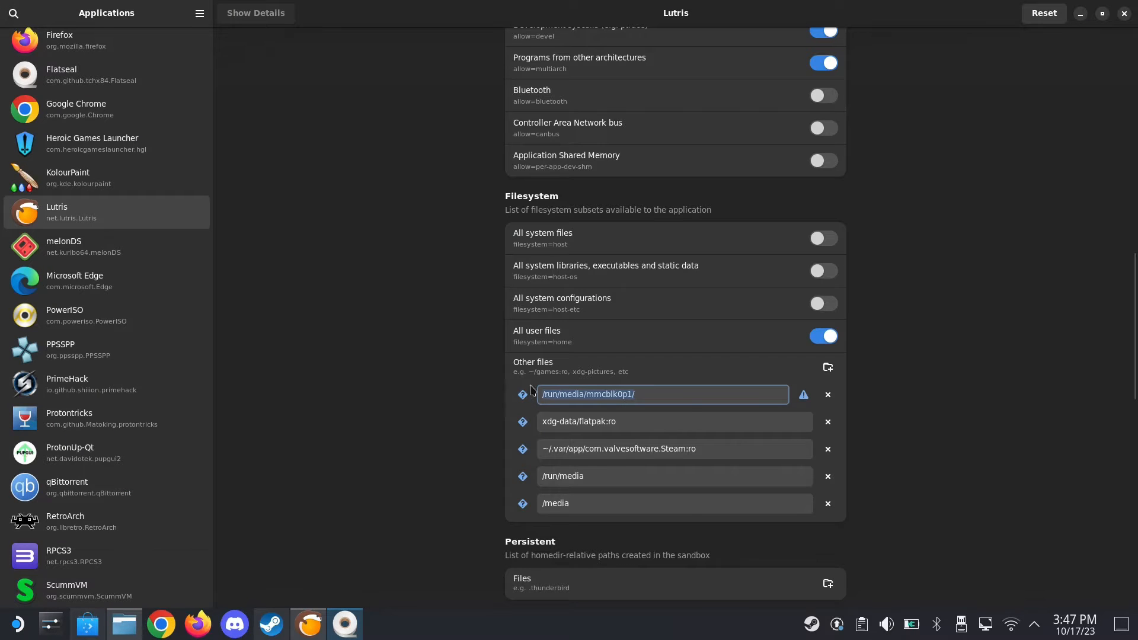
right_click(597, 393)
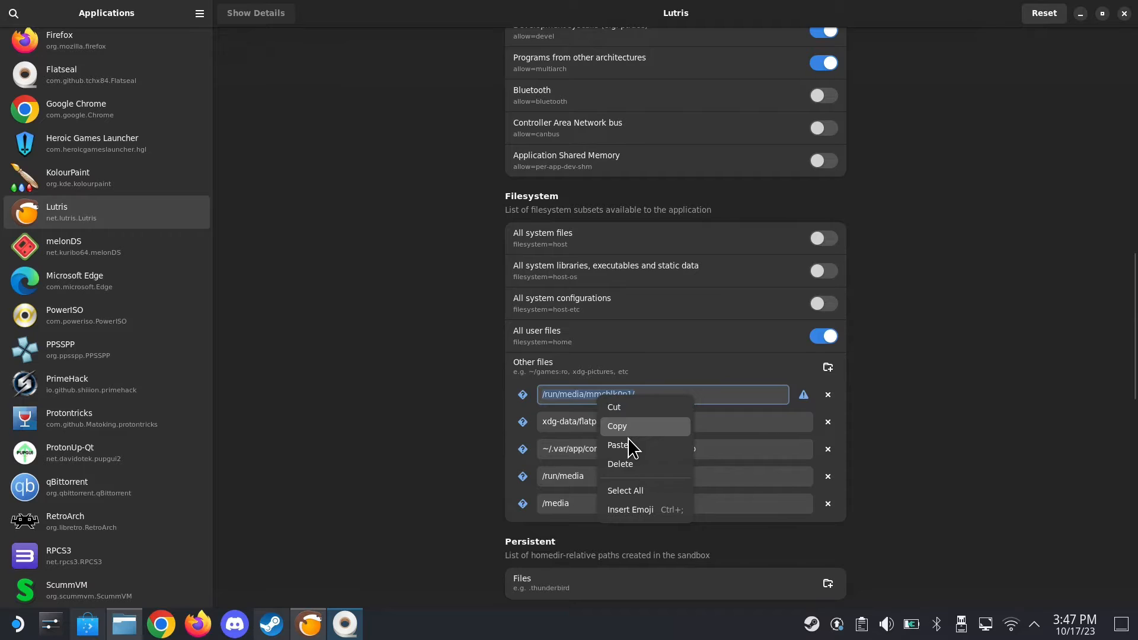
left_click(658, 446)
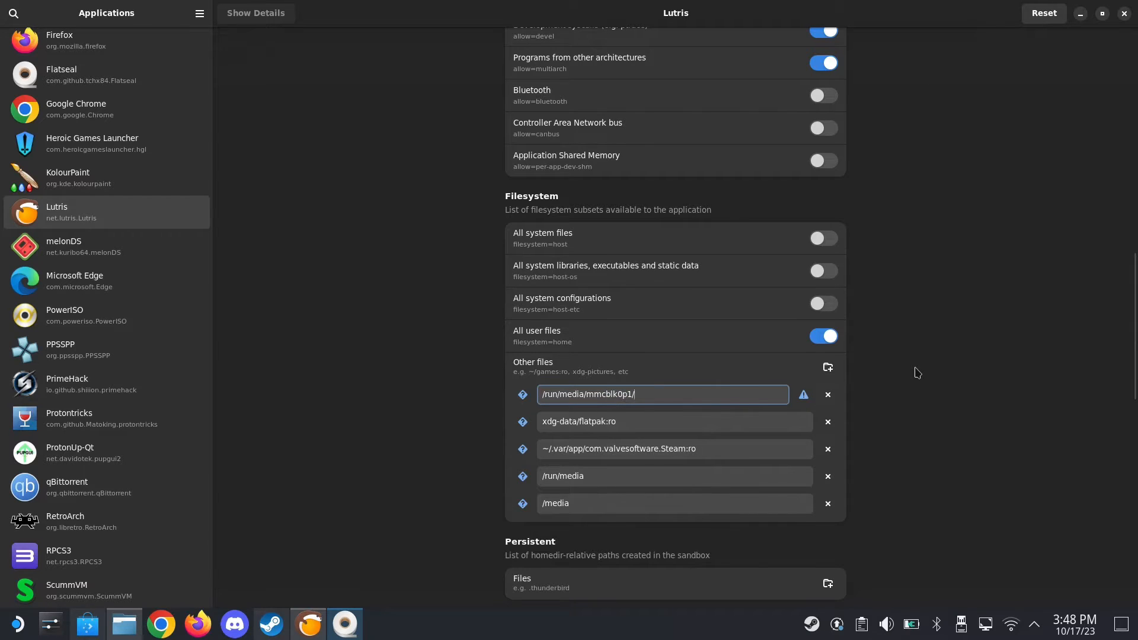
left_click(1125, 13)
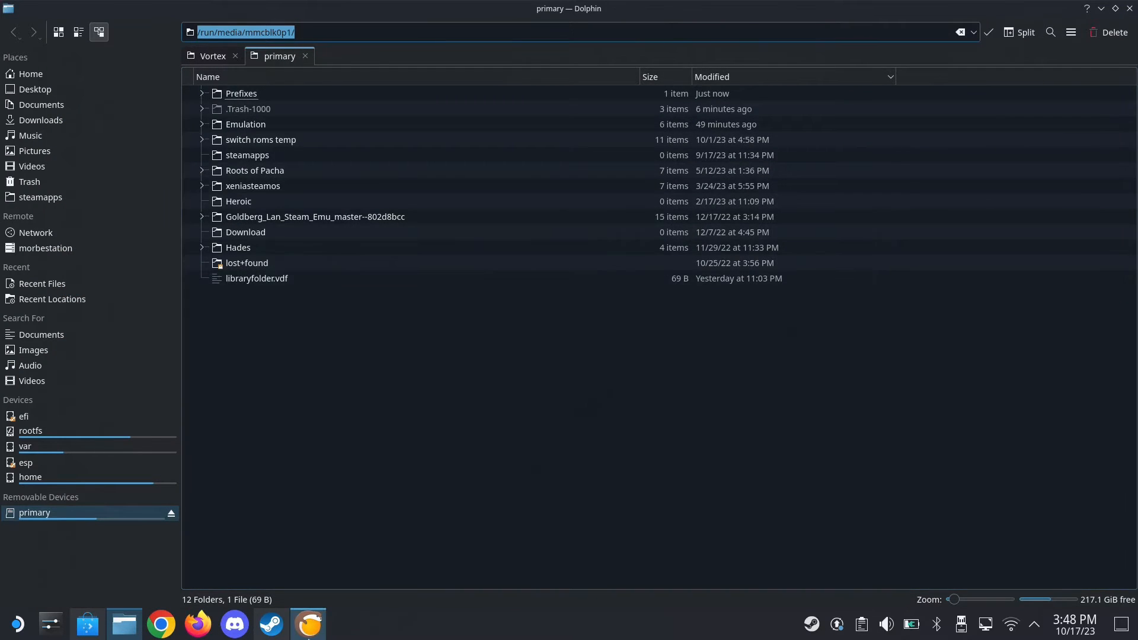
In Dolphin, close the primary tab and copy the full path of the Vortex folder
left_click(308, 636)
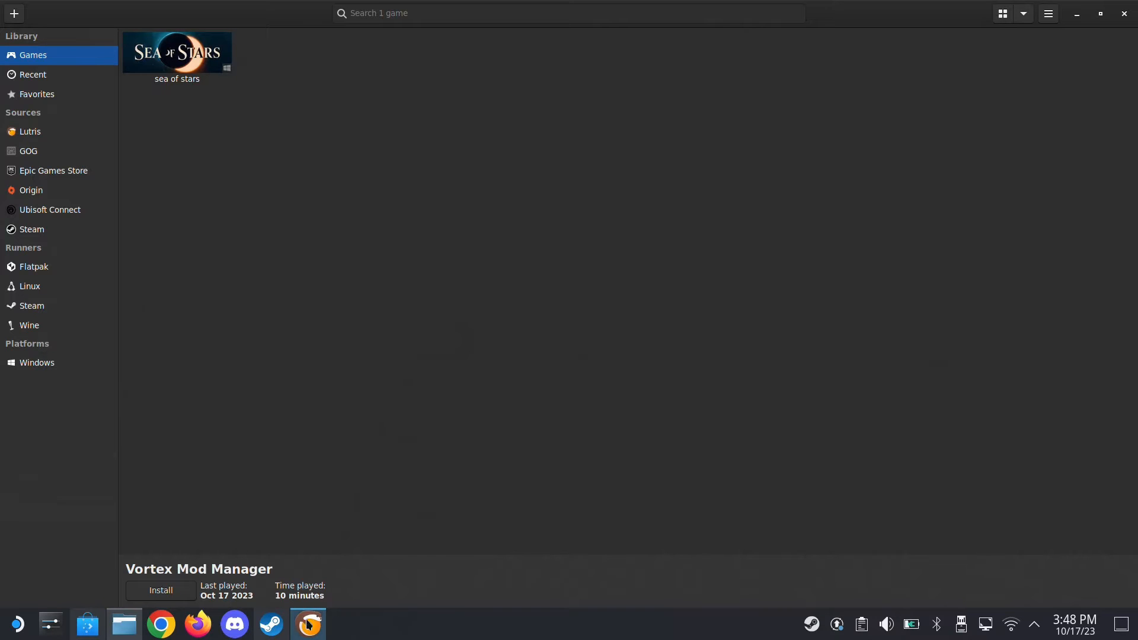
left_click(308, 624)
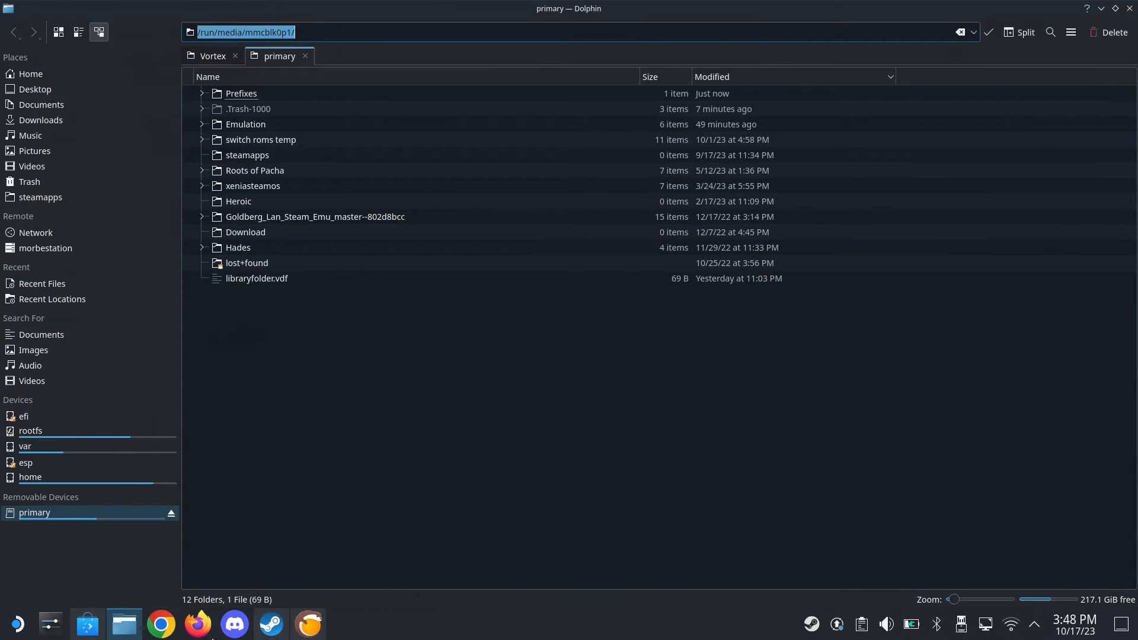
left_click(305, 56)
left_click(600, 38)
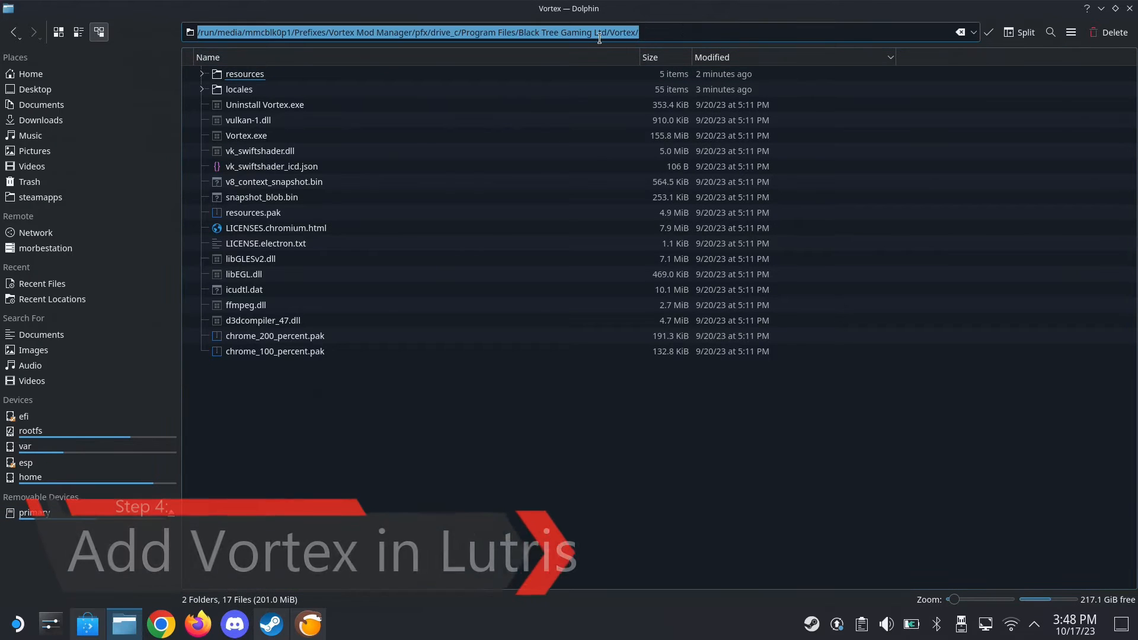
right_click(599, 38)
left_click(616, 102)
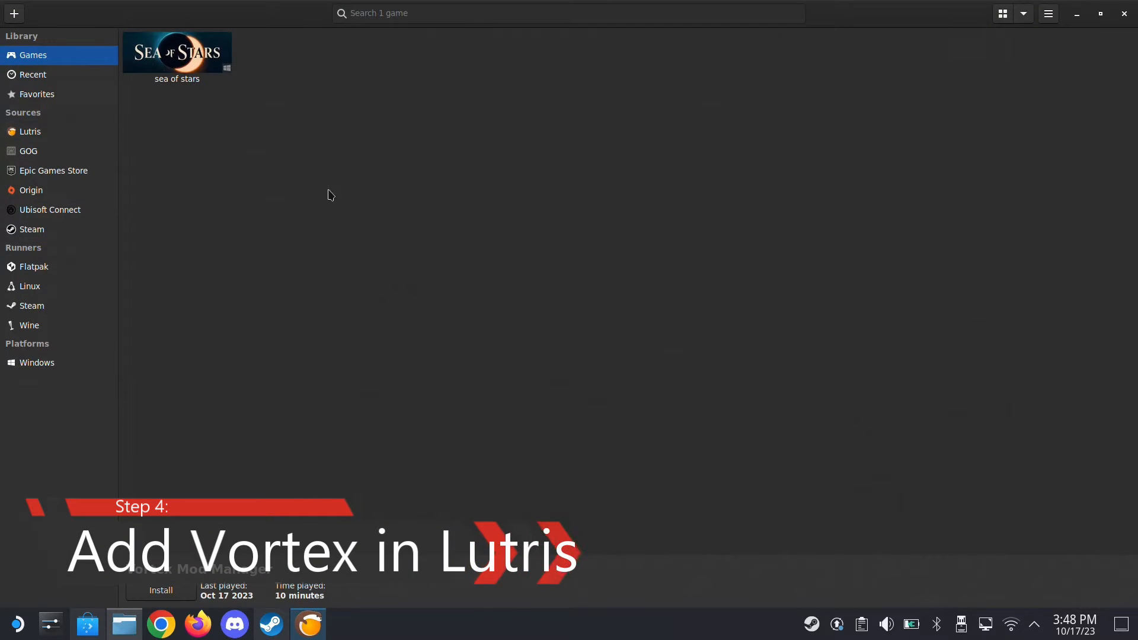
In Lutris, start adding a locally installed game named Vortex Mod Manager with the Wine (Runs Windows games) runner
left_click(15, 14)
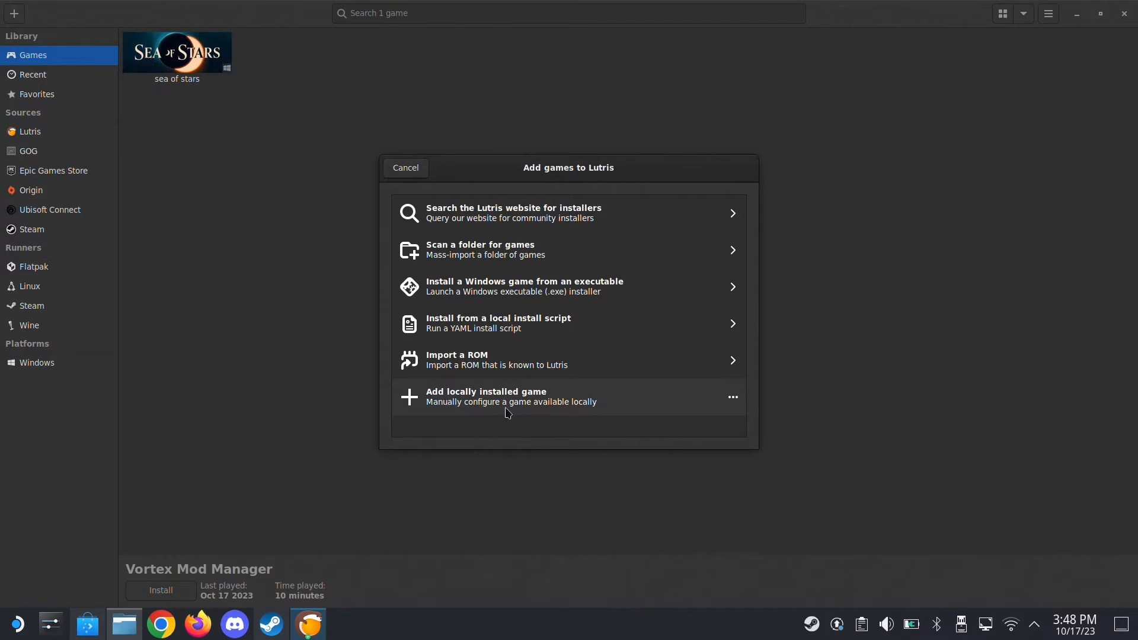
left_click(508, 409)
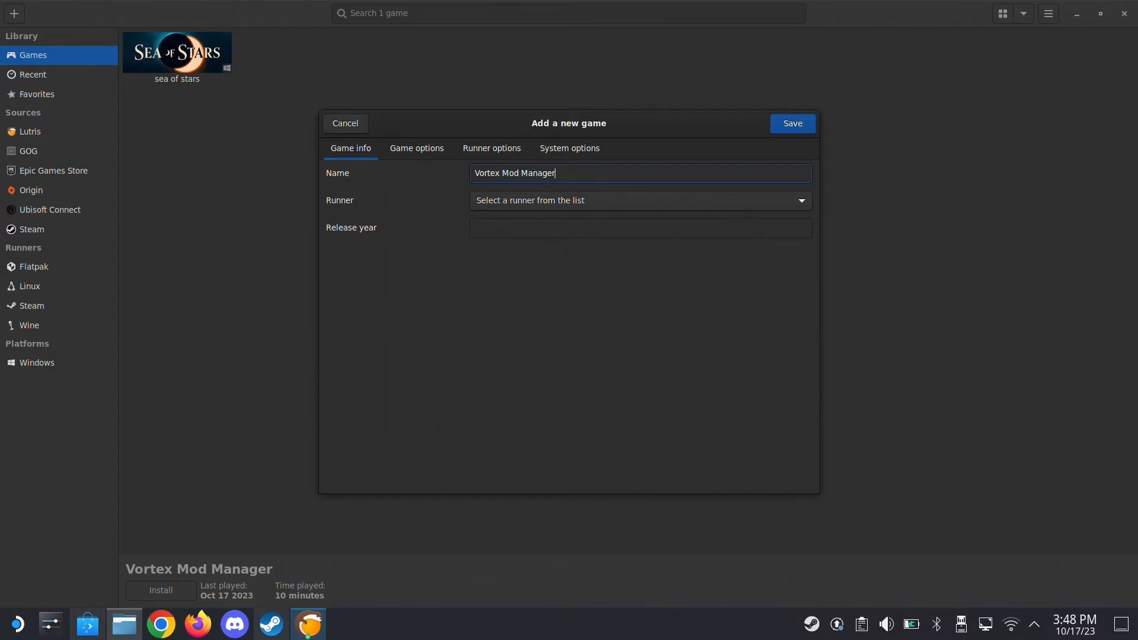
left_click(502, 202)
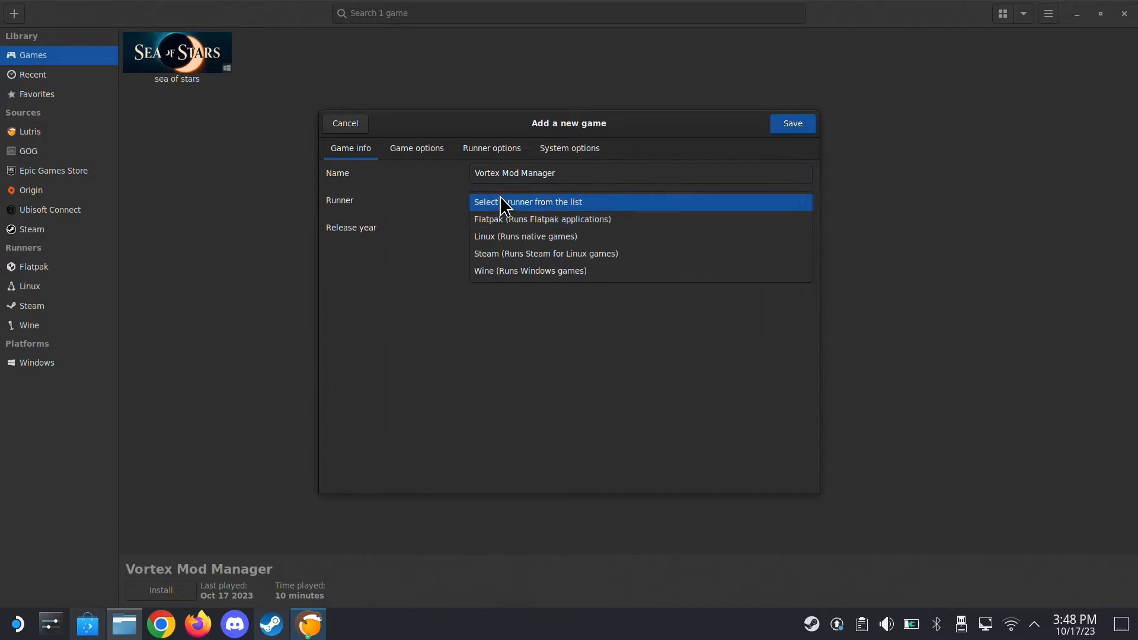
left_click(571, 270)
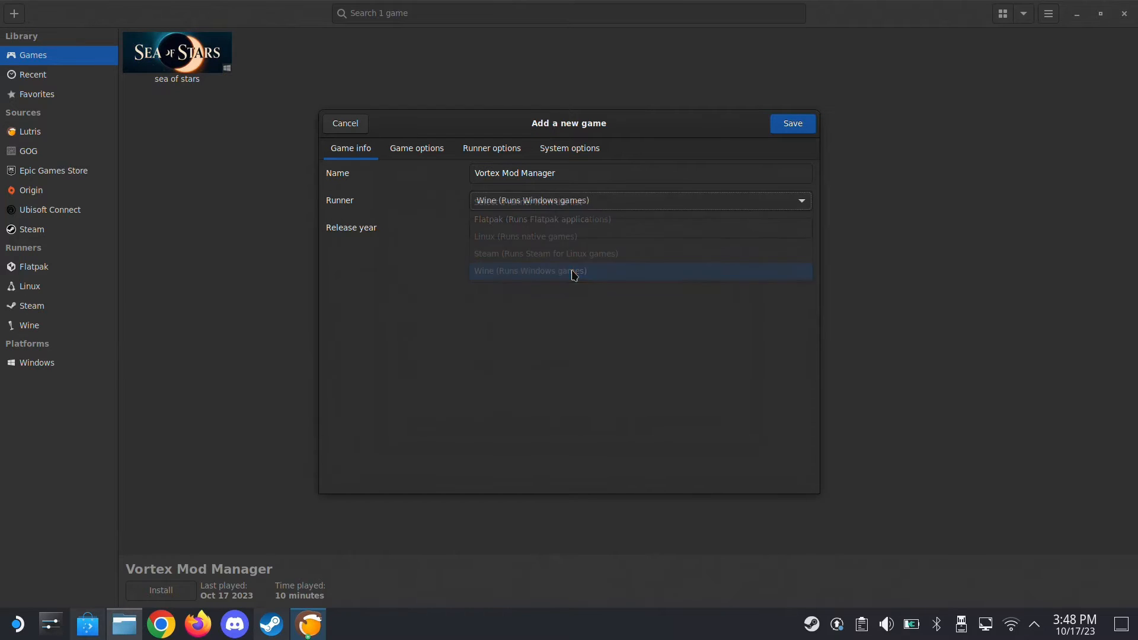
In the game options, set the executable to Vortex.exe from the copied Black Tree Gaming Ltd/Vortex folder path
left_click(425, 153)
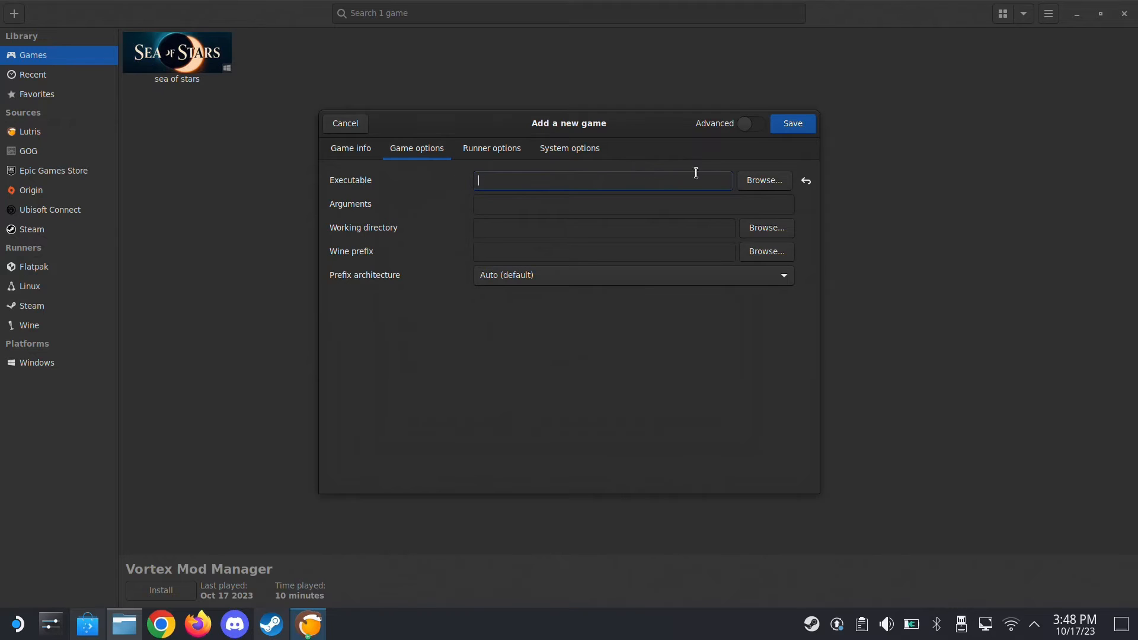
left_click(756, 181)
left_click(462, 188)
triple_click(462, 188)
right_click(475, 190)
left_click(498, 272)
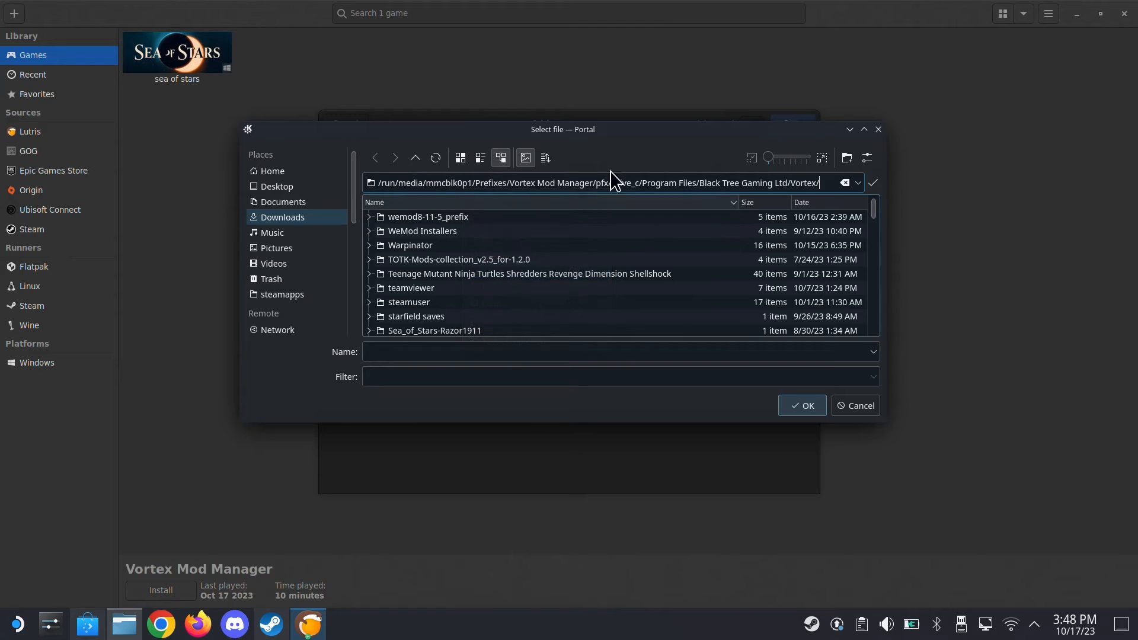
left_click(876, 183)
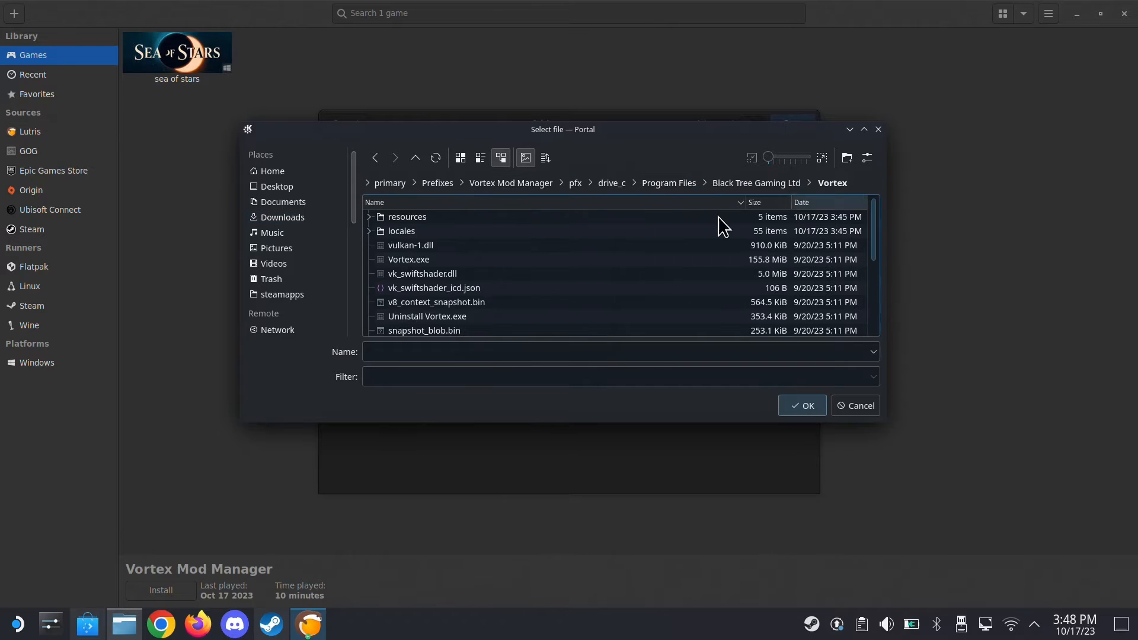
double_click(414, 260)
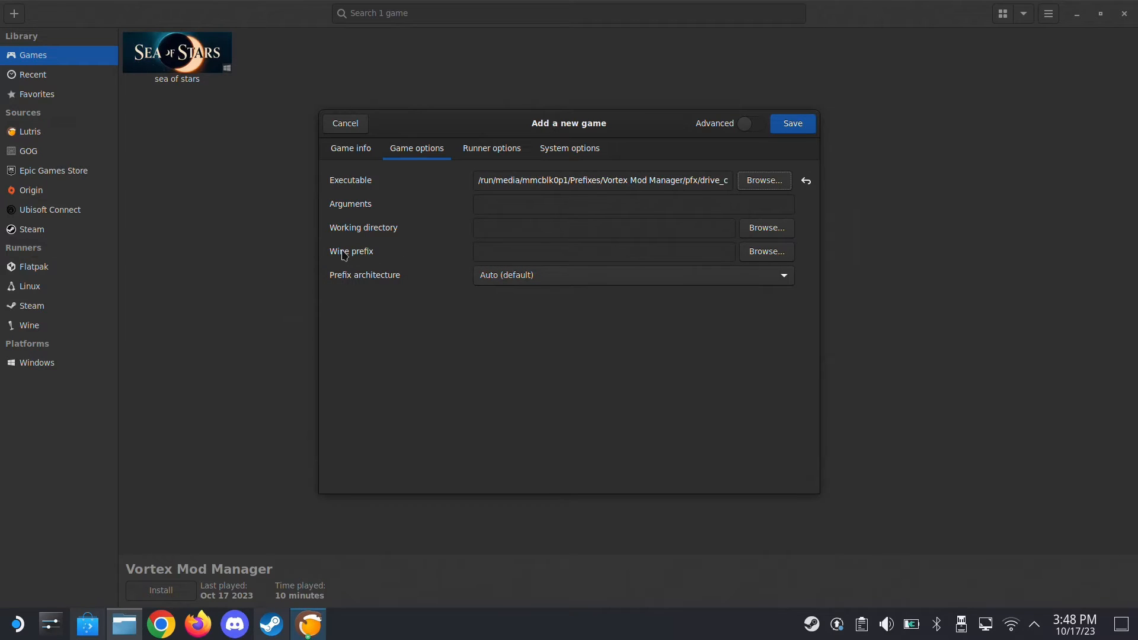
Set the Wine prefix to /run/media/mmcblk0p1/Prefixes/Vortex Mod Manager/pfx by browsing the primary removable drive
left_click(759, 251)
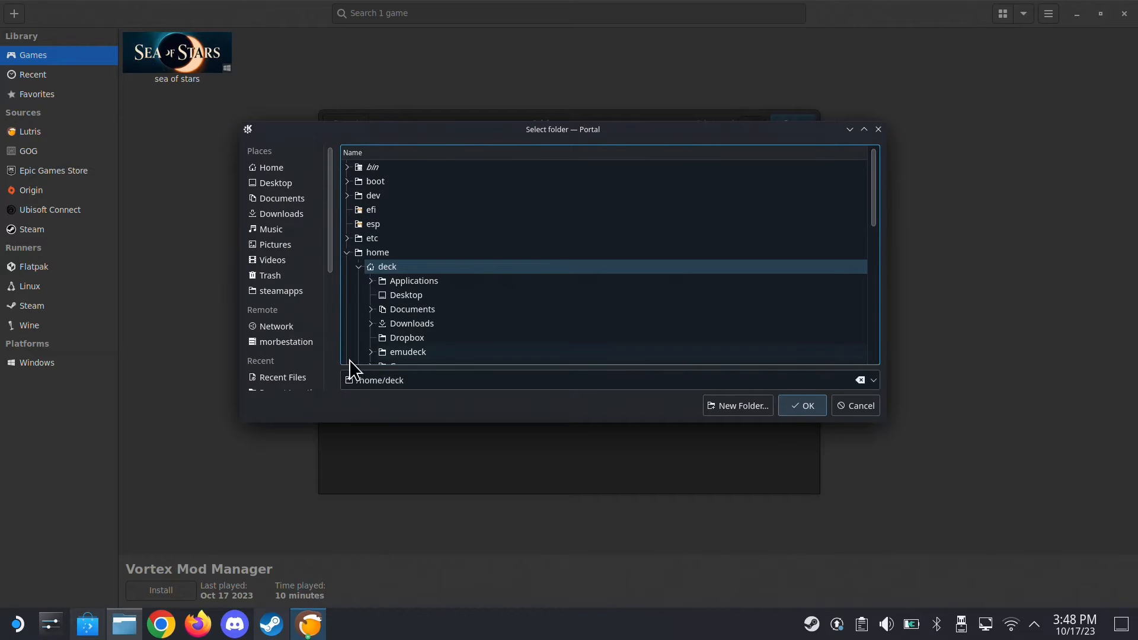
left_click(331, 374)
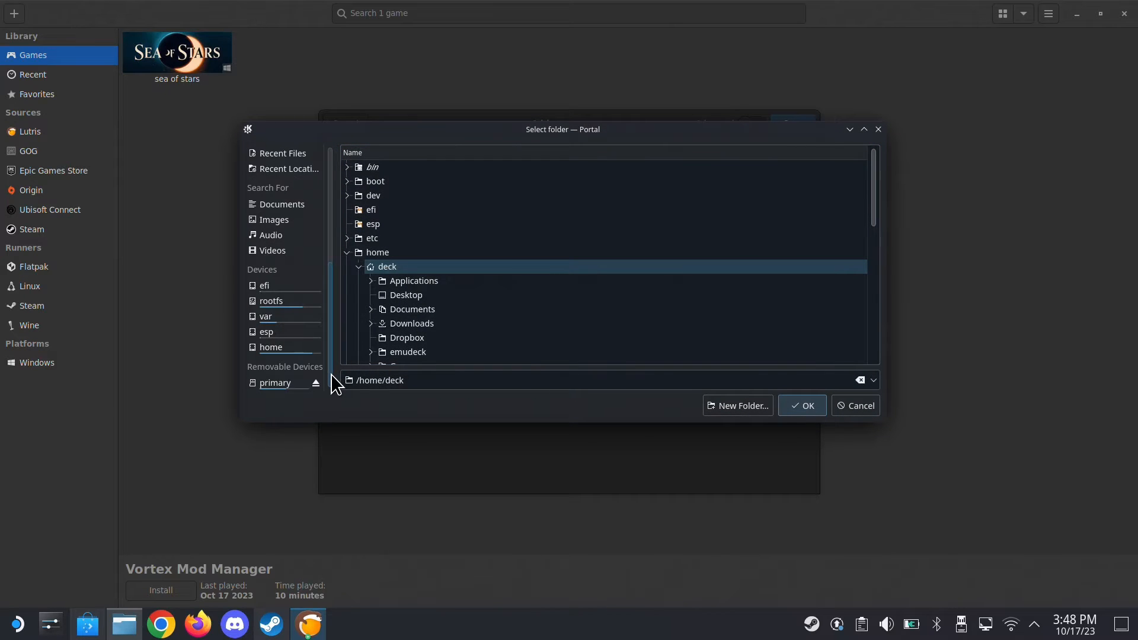
left_click(287, 384)
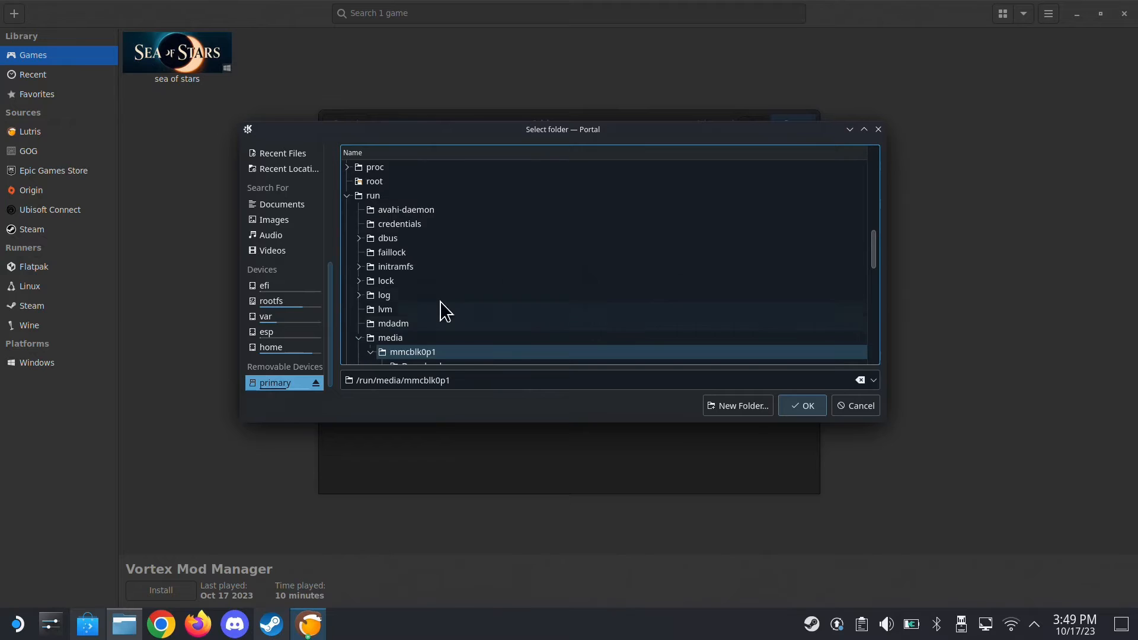
scroll(439, 314, "down", 4)
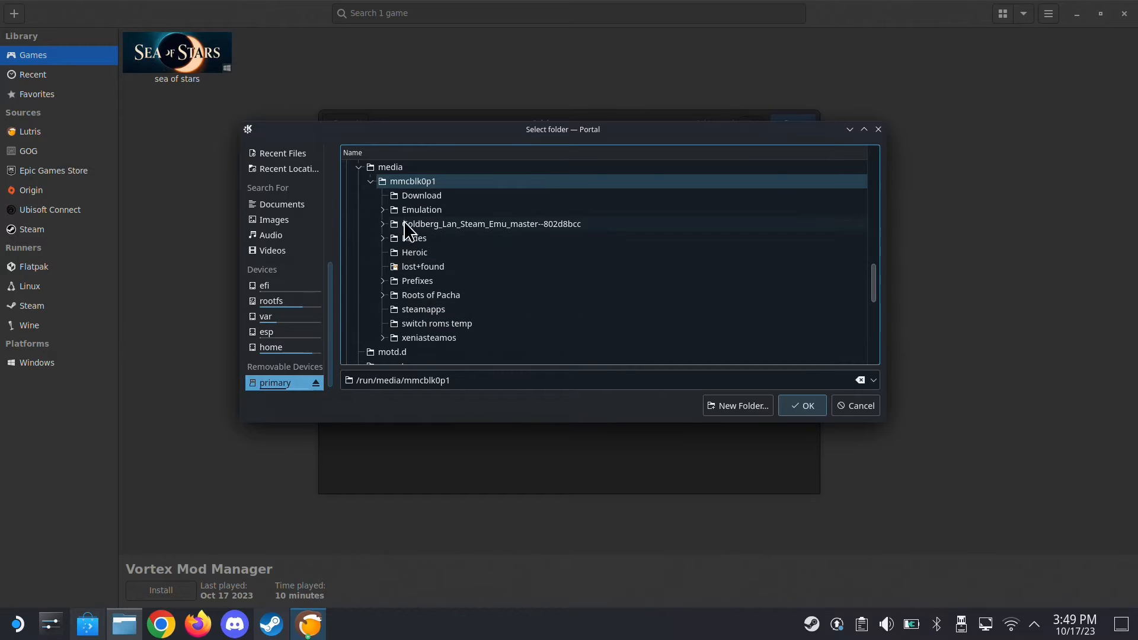
left_click(415, 281)
left_click(382, 281)
left_click(394, 295)
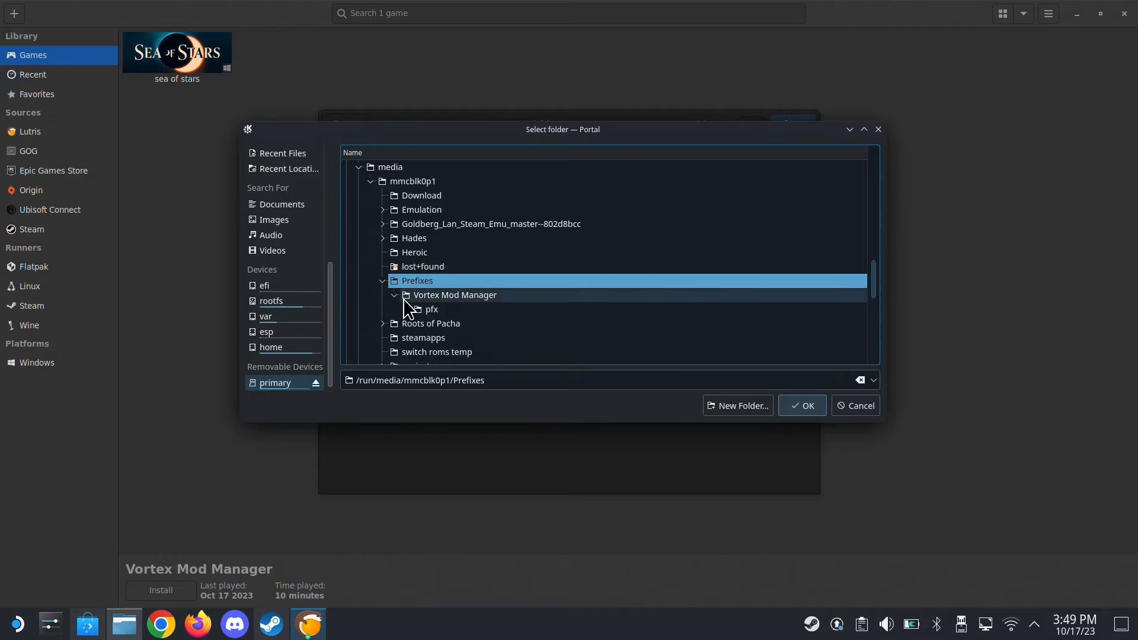
left_click(432, 310)
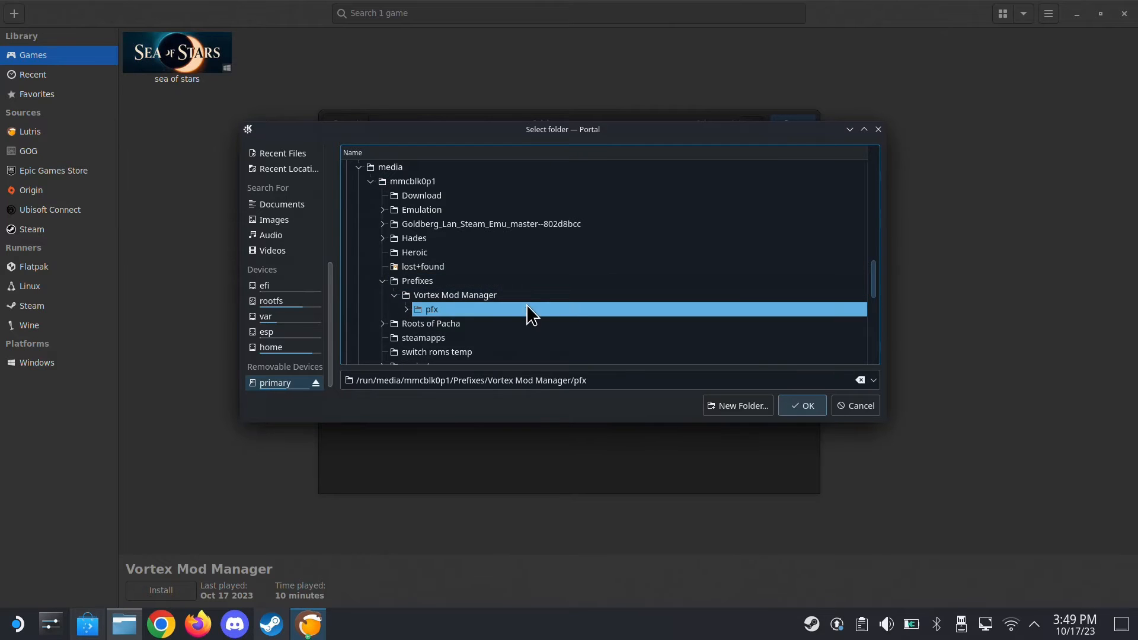
left_click(803, 403)
left_click_drag(707, 253, 440, 261)
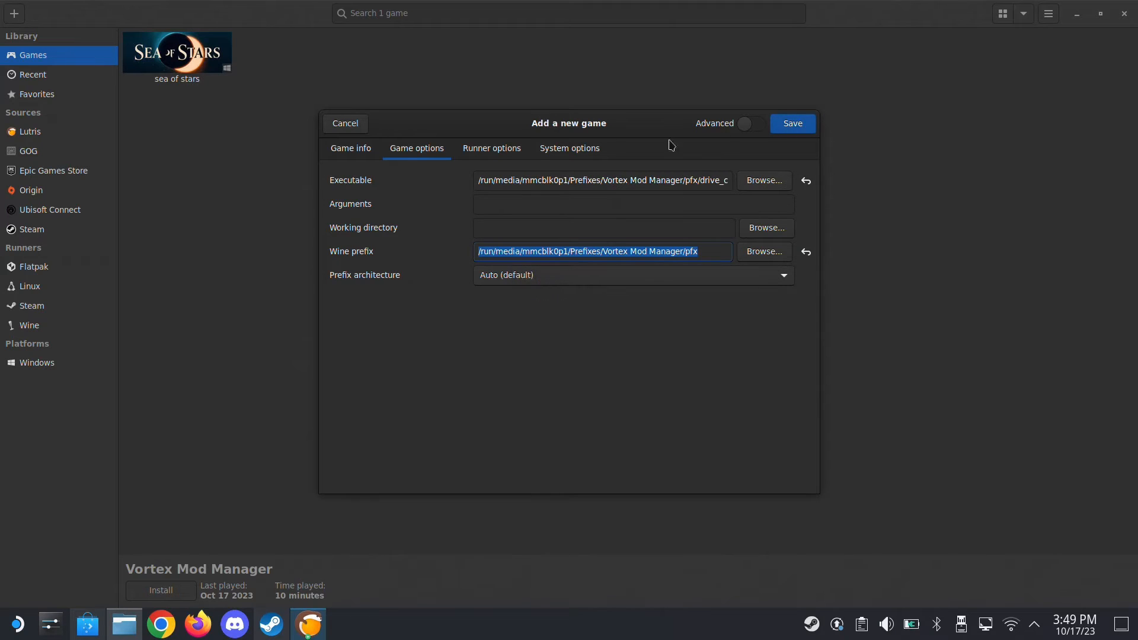
Choose the Wine version in the runner options and save the new game
left_click(511, 156)
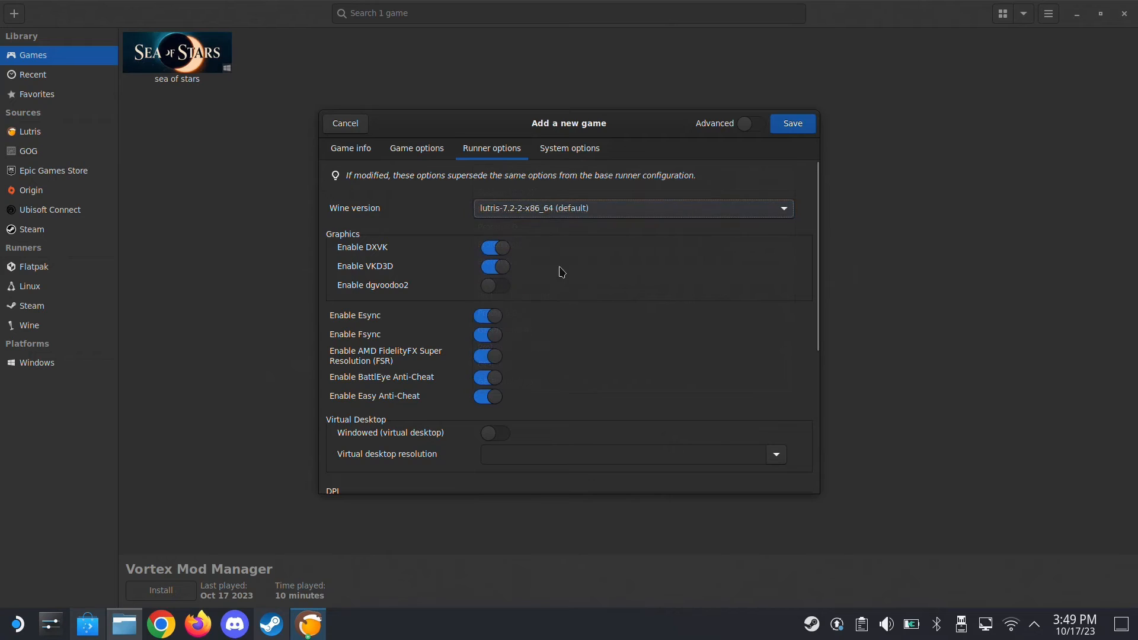
left_click(542, 216)
left_click(581, 294)
left_click(793, 125)
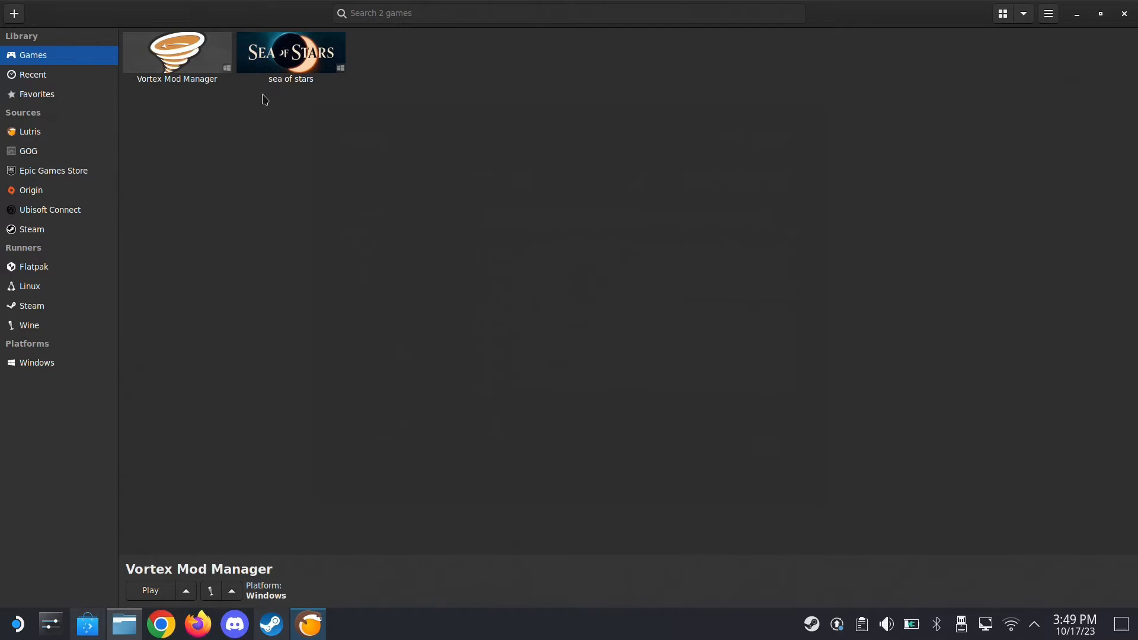
Create a Steam shortcut for Vortex Mod Manager and minimize Lutris
right_click(204, 54)
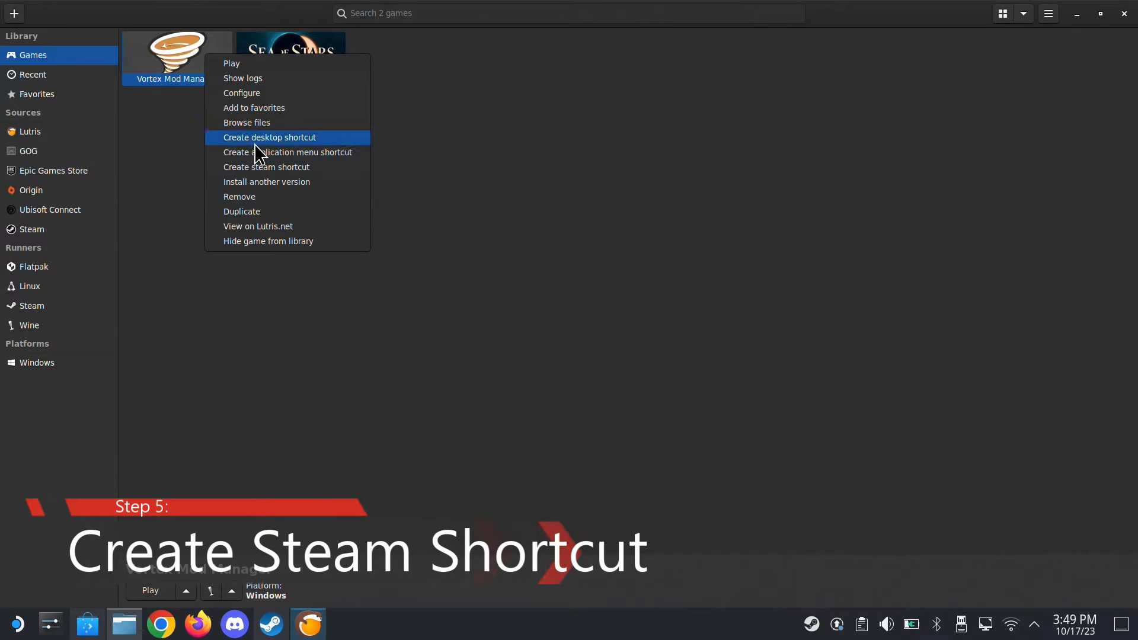
left_click(266, 172)
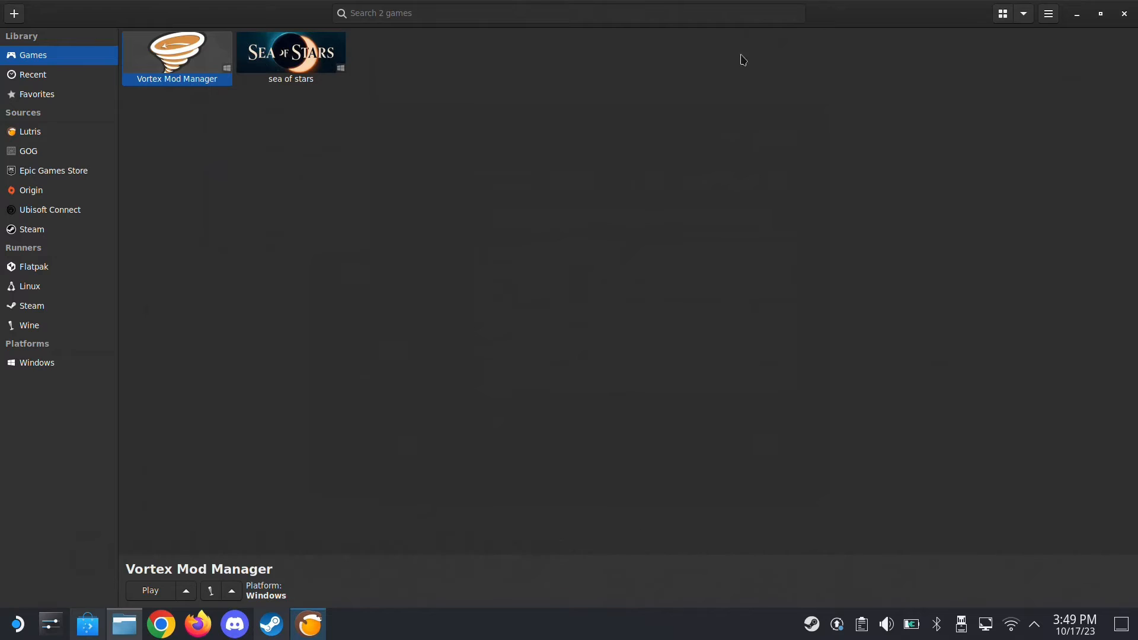
left_click(1080, 17)
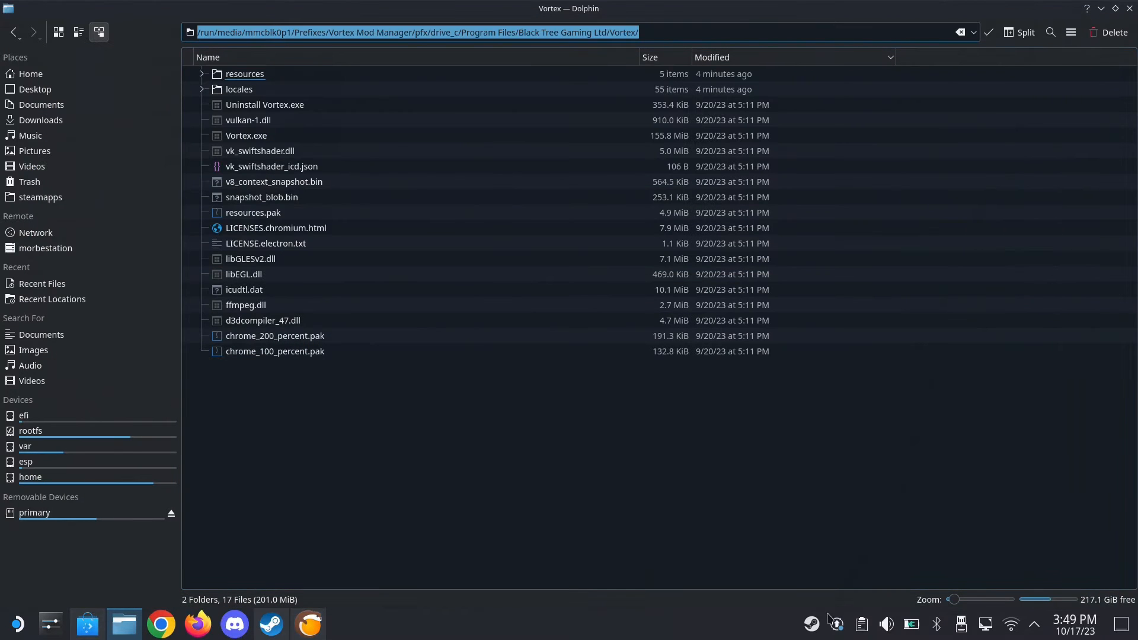
Open the Steam library and remove the non-Steam game Vortex-1-1-9-5-1695634295.exe from it
right_click(821, 624)
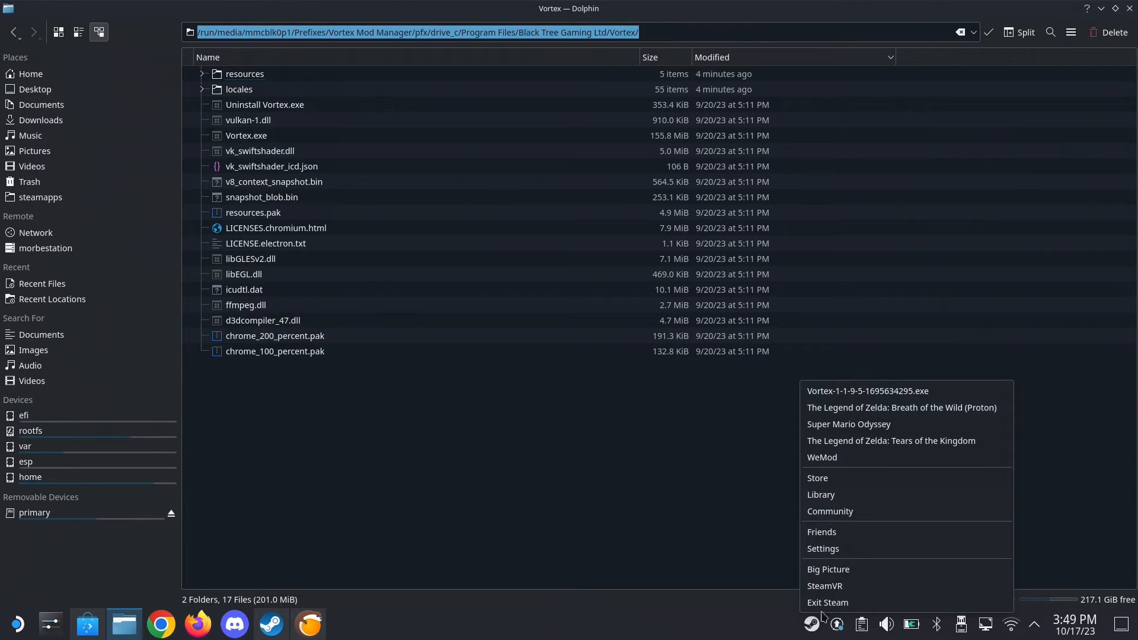
left_click(841, 496)
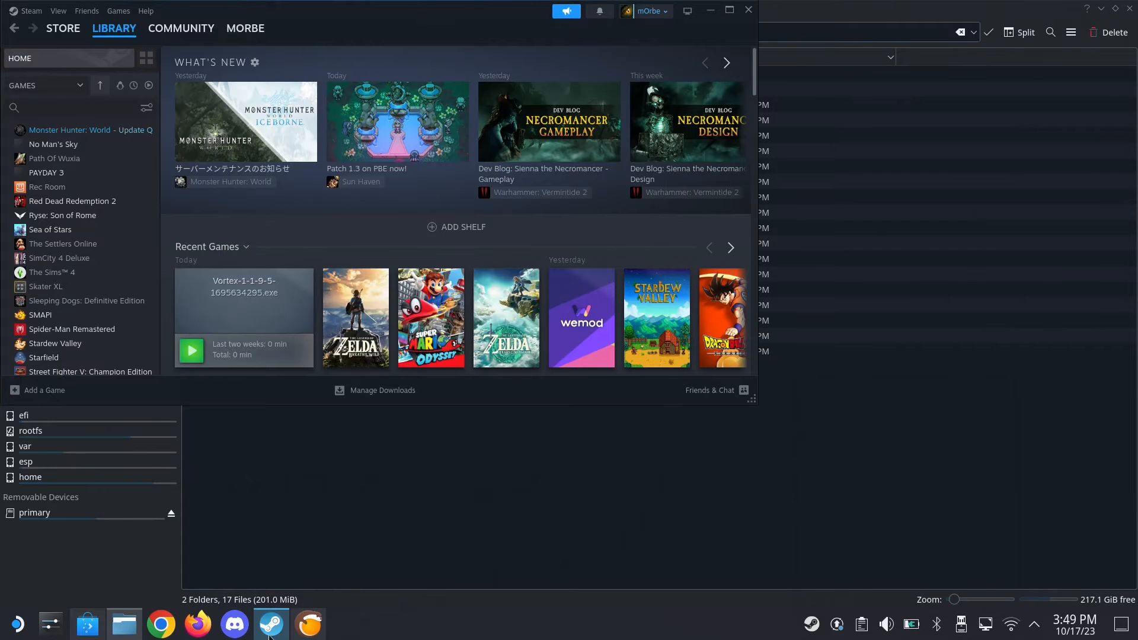
scroll(93, 311, "down", 5)
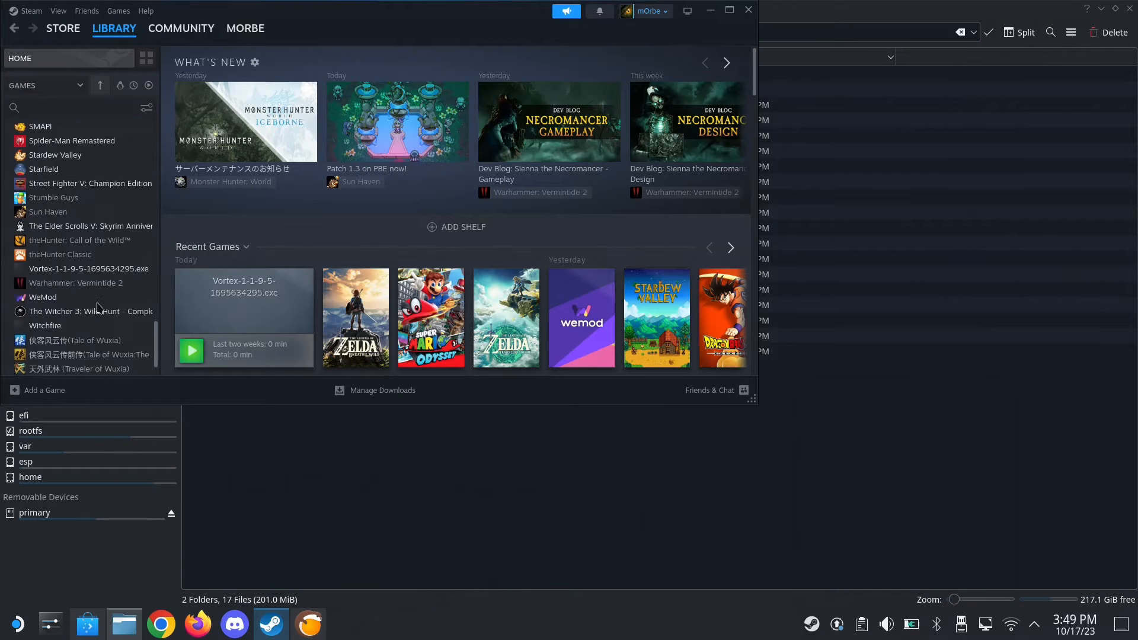
scroll(93, 312, "up", 1)
left_click(83, 303)
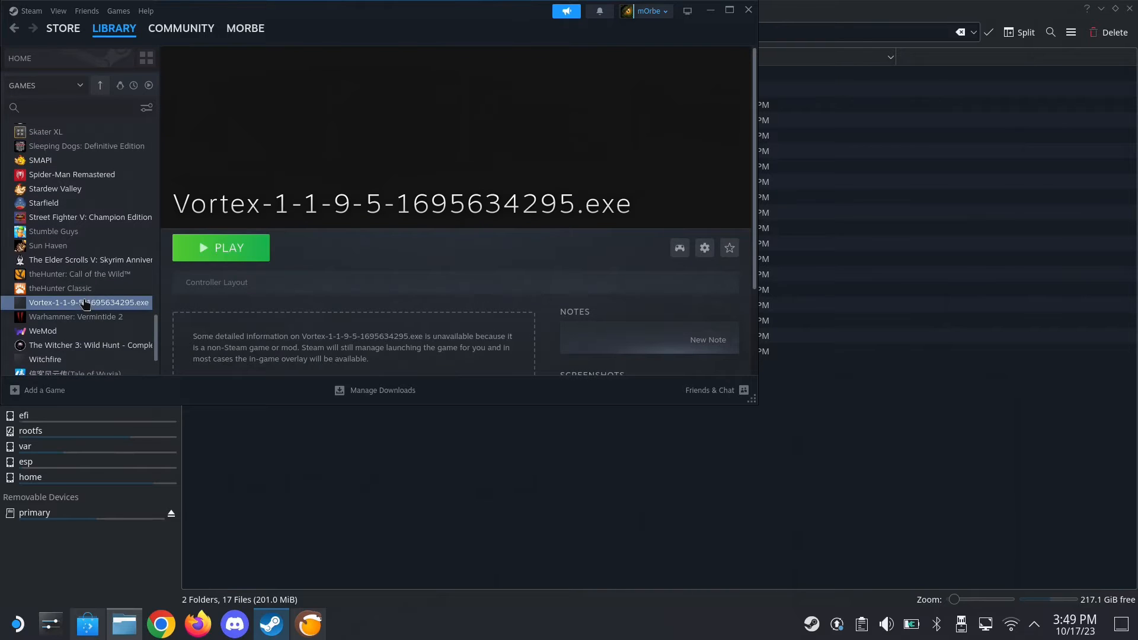
right_click(85, 303)
mouse_move(123, 373)
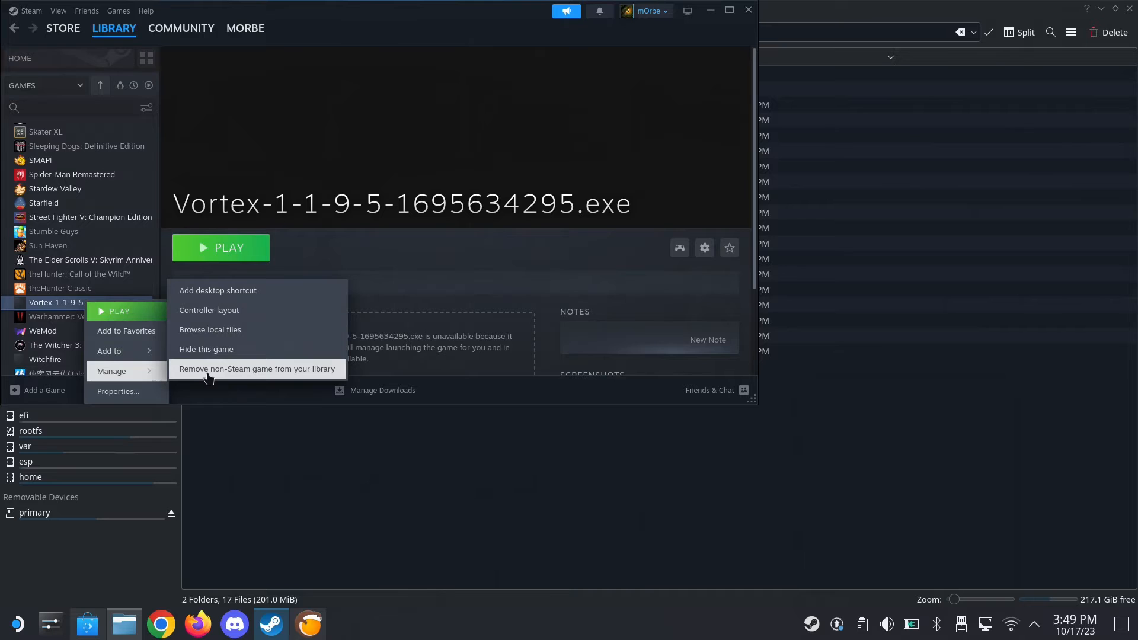
left_click(265, 370)
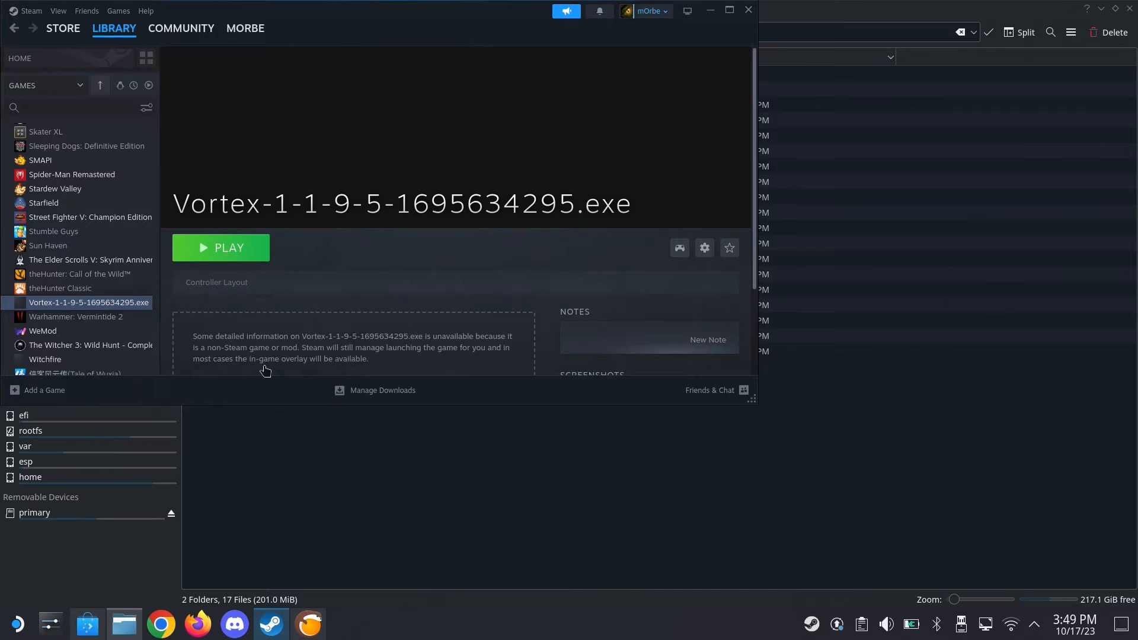
scroll(102, 329, "down", 2)
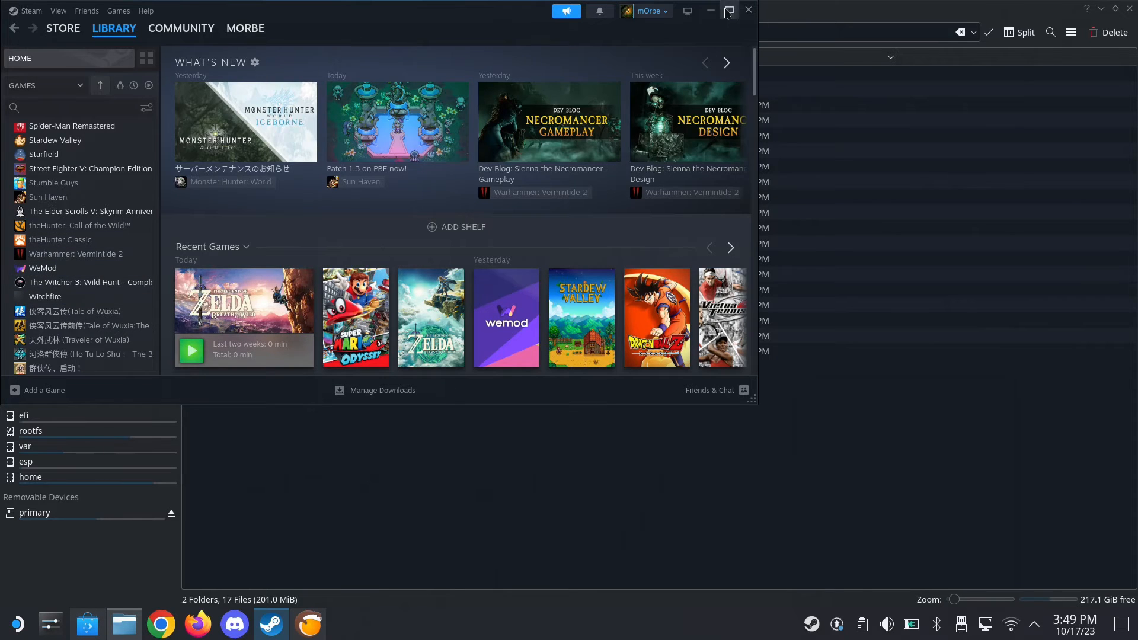
Close and exit Steam, minimize Dolphin, and relaunch Steam from the desktop
left_click(748, 10)
right_click(812, 623)
left_click(838, 605)
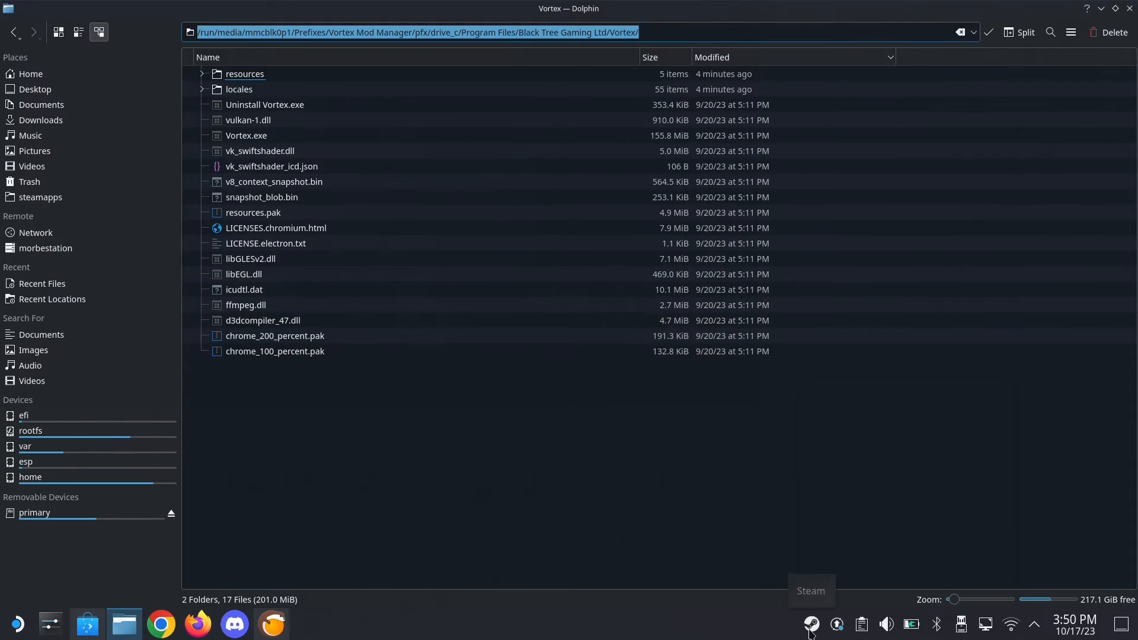
left_click(1101, 8)
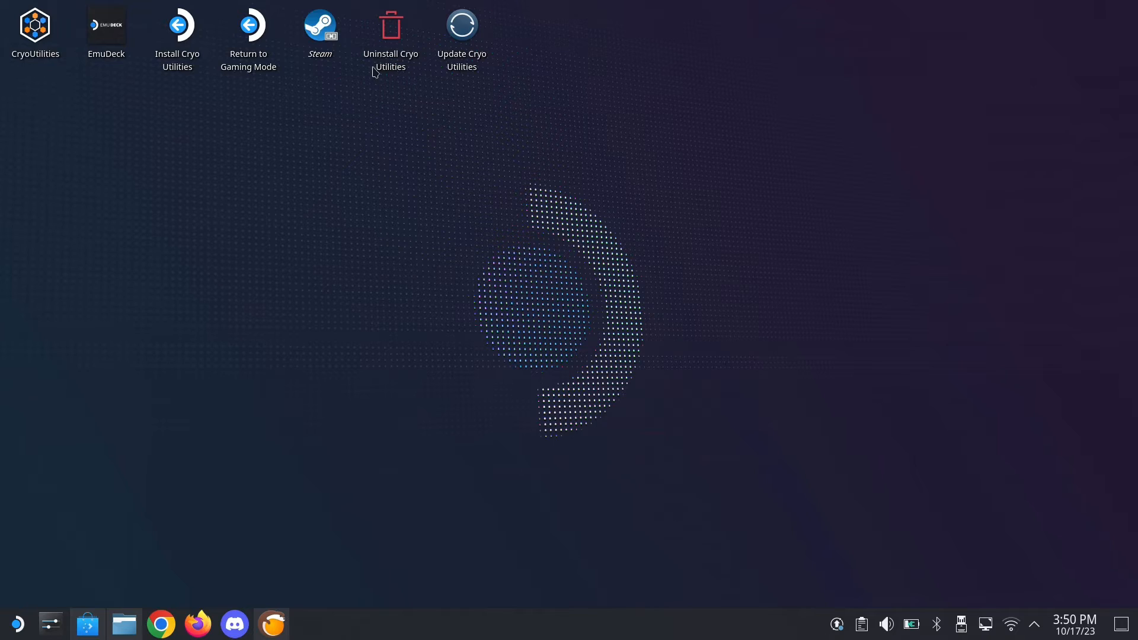
left_click(335, 39)
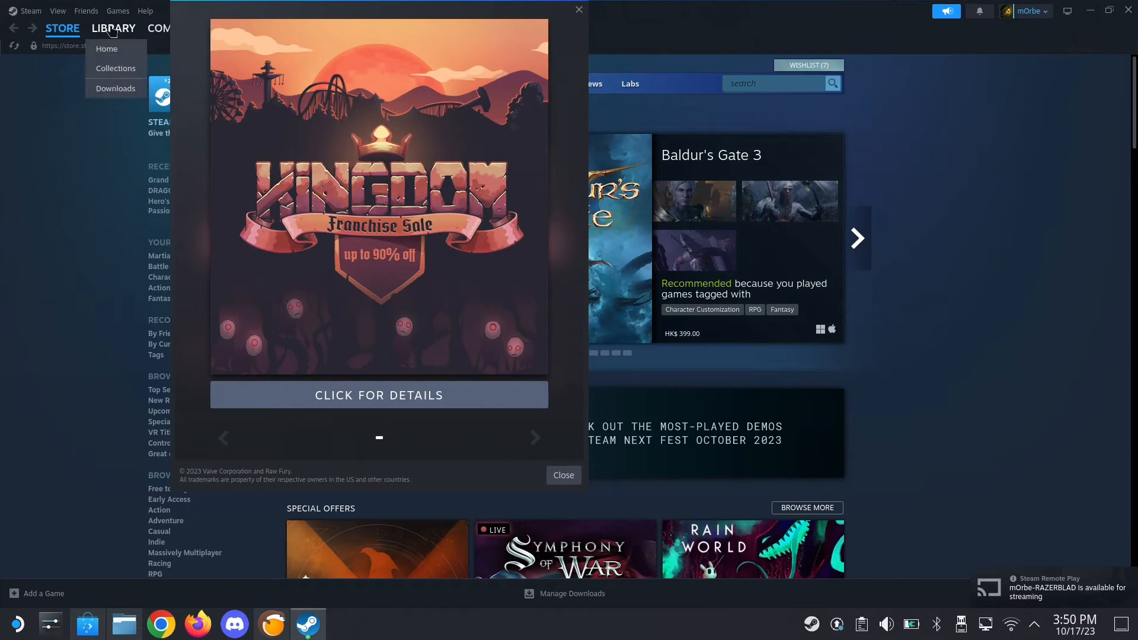
Look through the Steam library's game list for the Vortex Mod Manager shortcut and close the sale pop-up
left_click(112, 30)
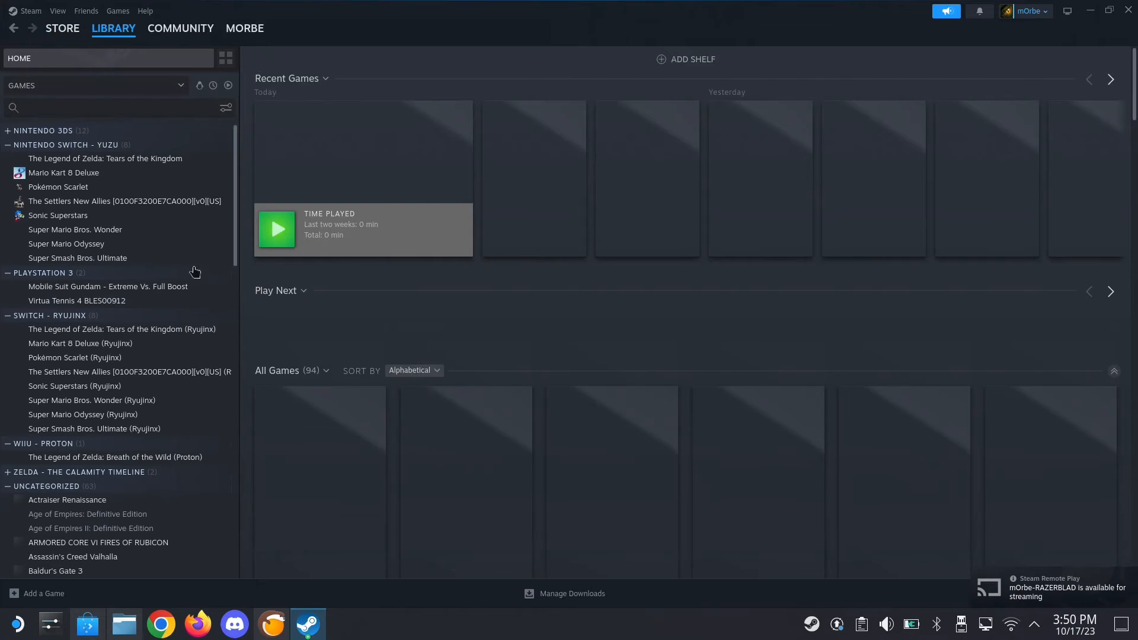
scroll(157, 376, "down", 10)
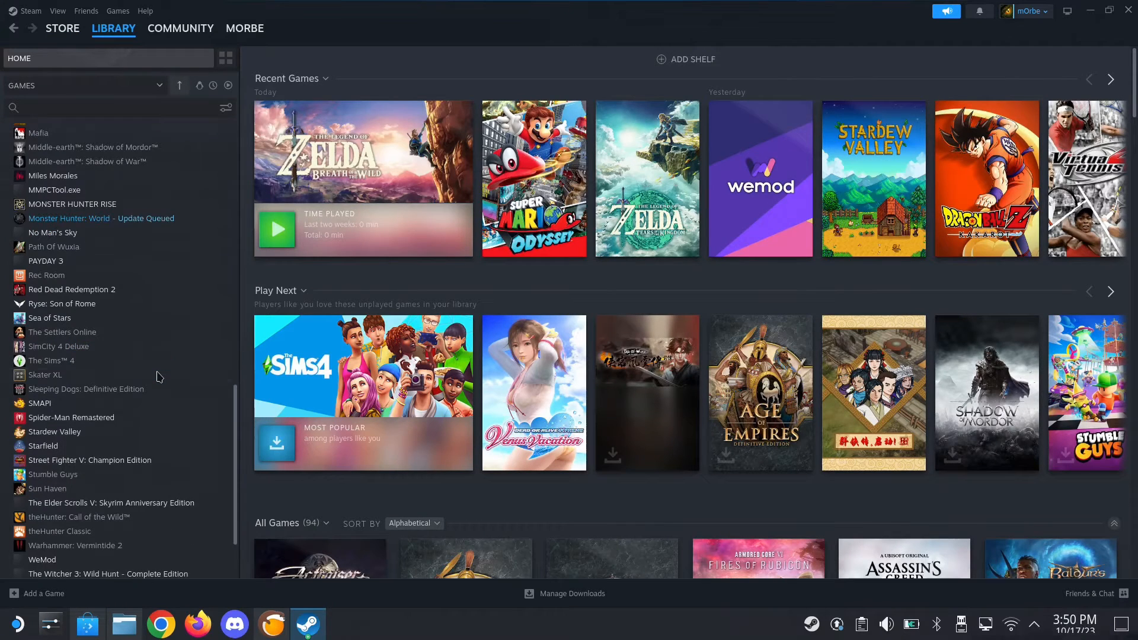
scroll(86, 471, "down", 5)
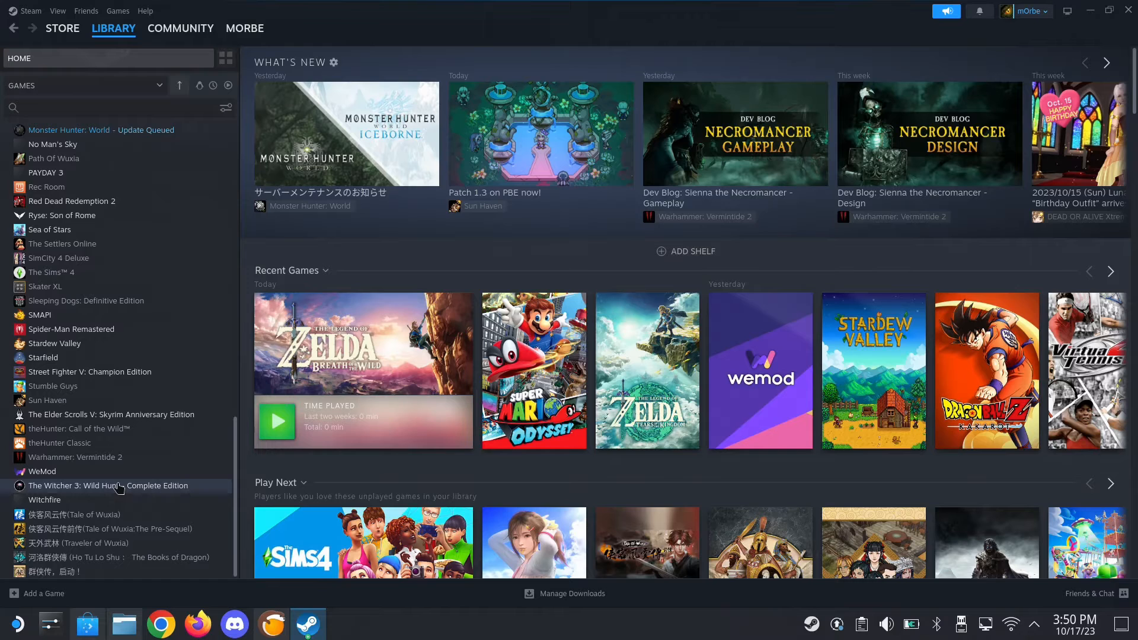
scroll(113, 486, "up", 5)
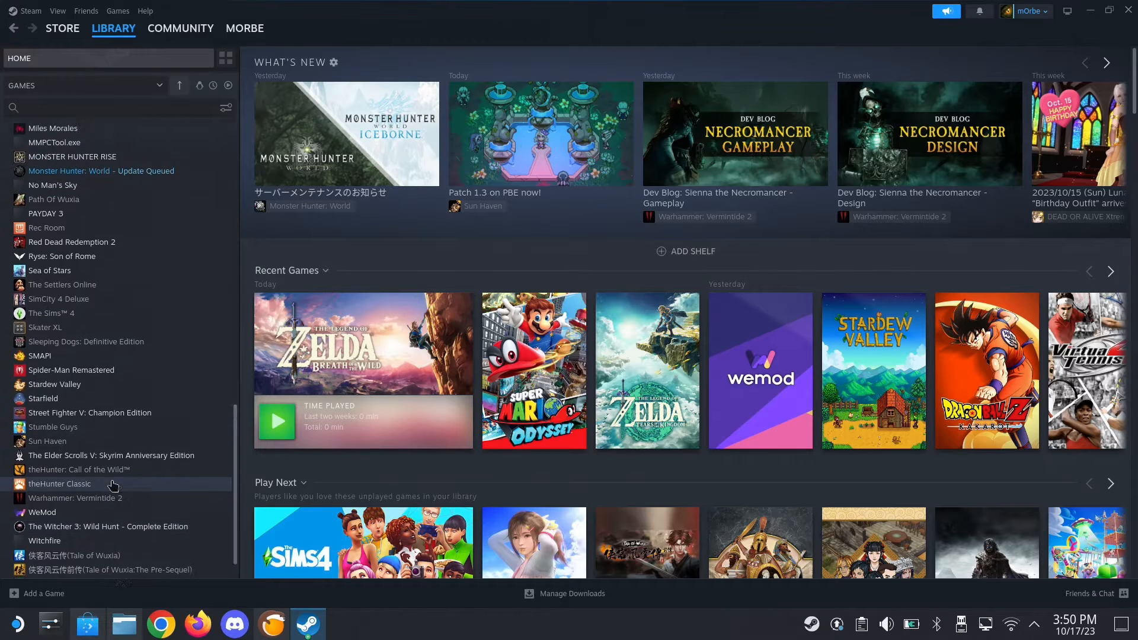
scroll(113, 485, "down", 5)
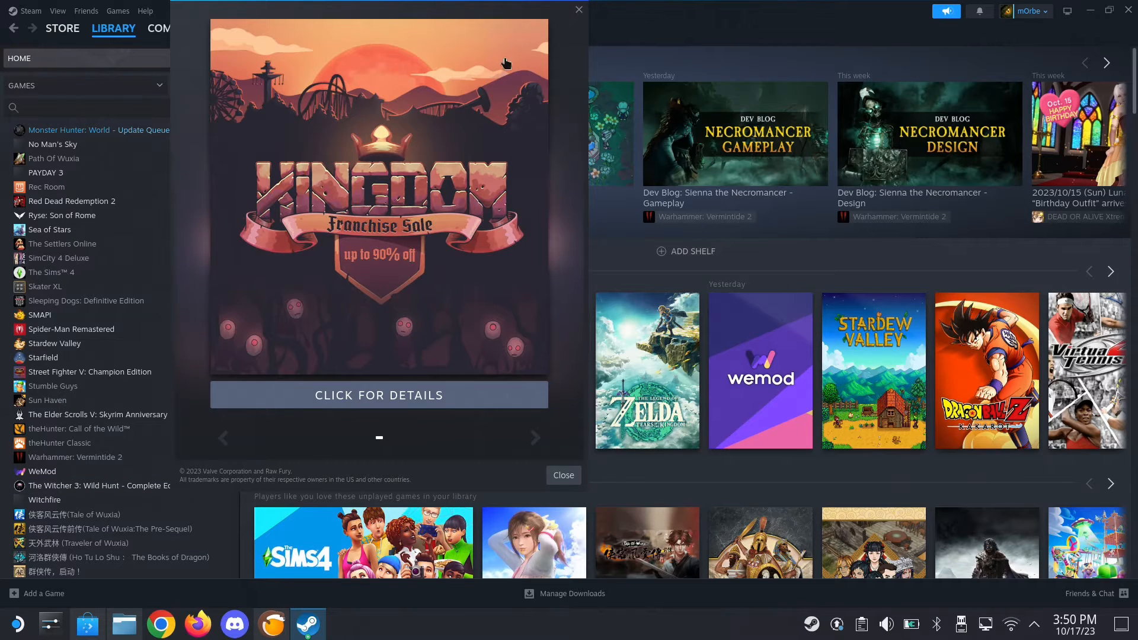
left_click(579, 9)
Switch to Dolphin and open the Home folder in a new tab
left_click(124, 624)
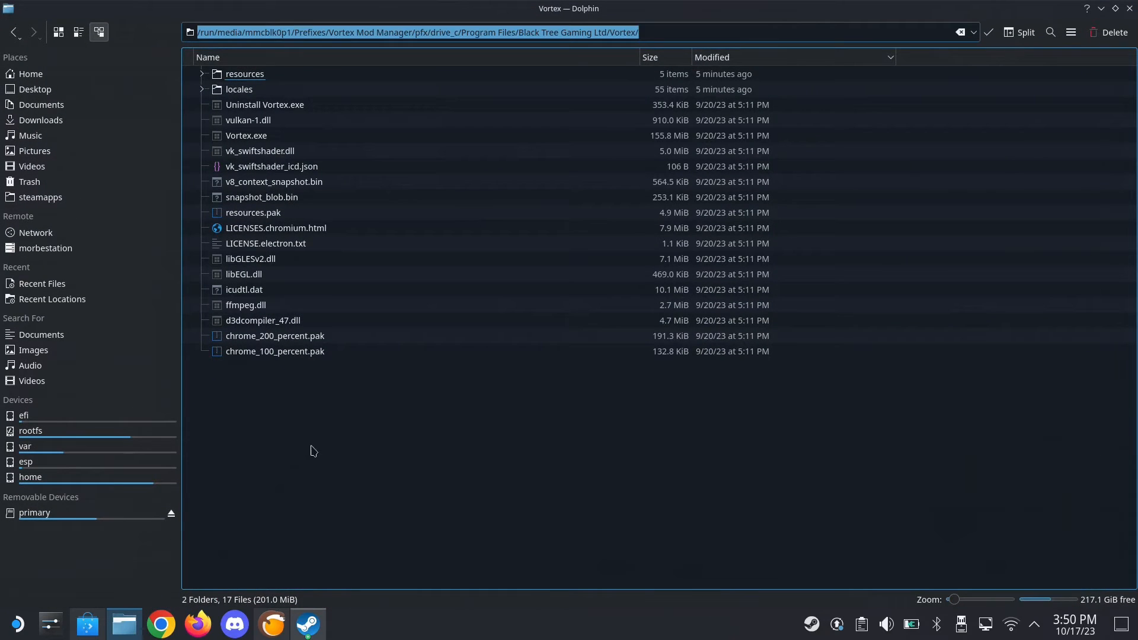
right_click(52, 78)
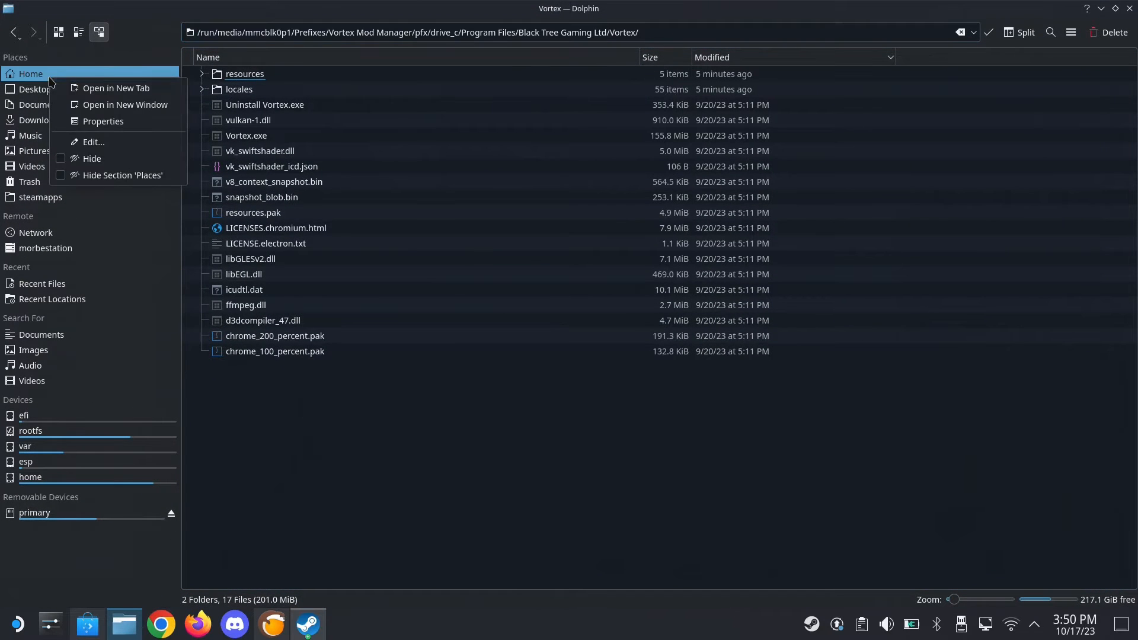
left_click(60, 88)
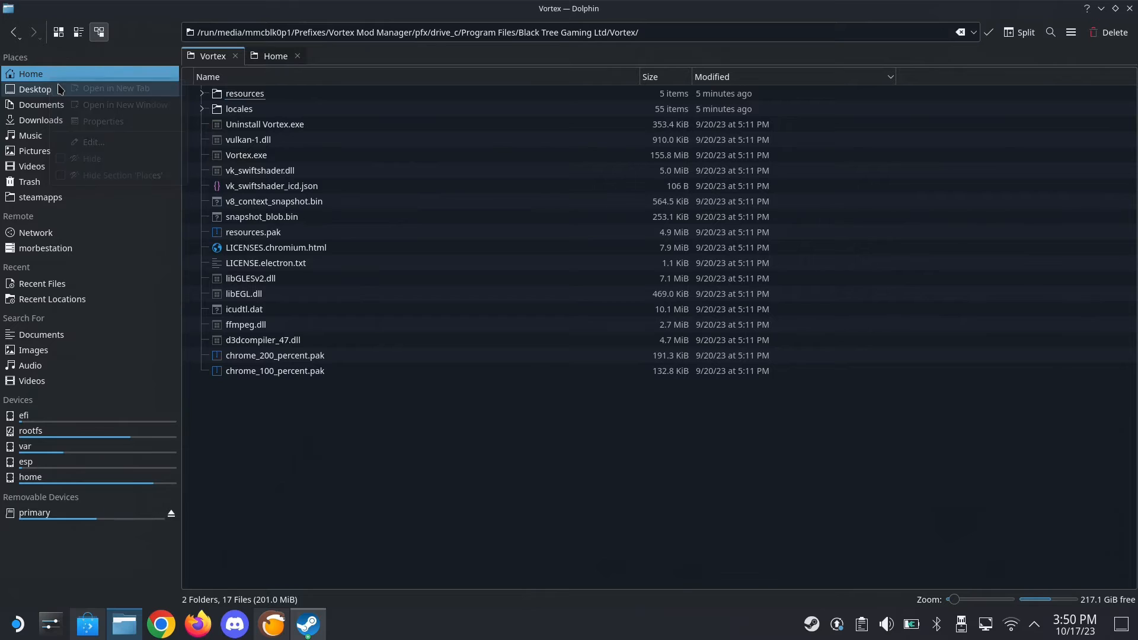
left_click(283, 56)
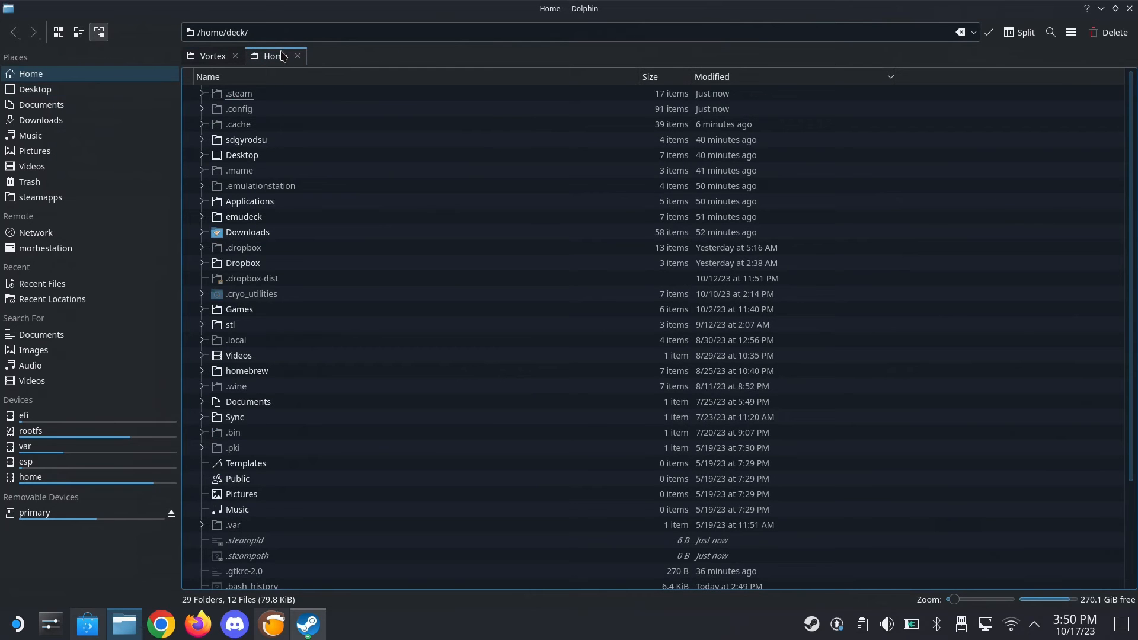
Open the account's config folder under .steam/steam/userdata, sorting the steam folder by name to find userdata
left_click(257, 97)
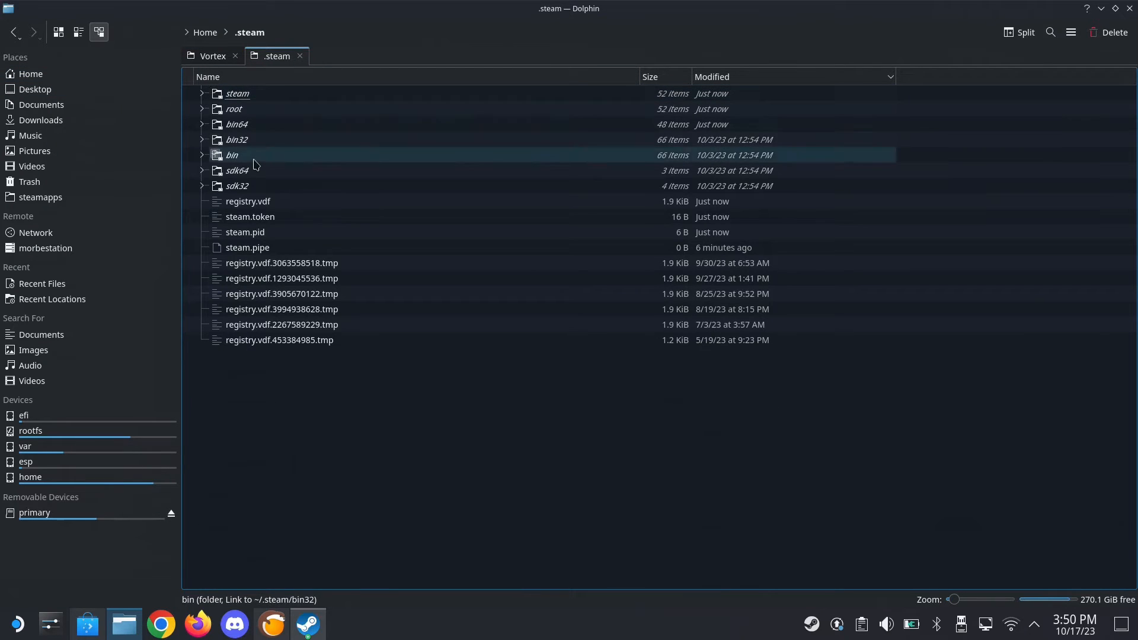
left_click(228, 94)
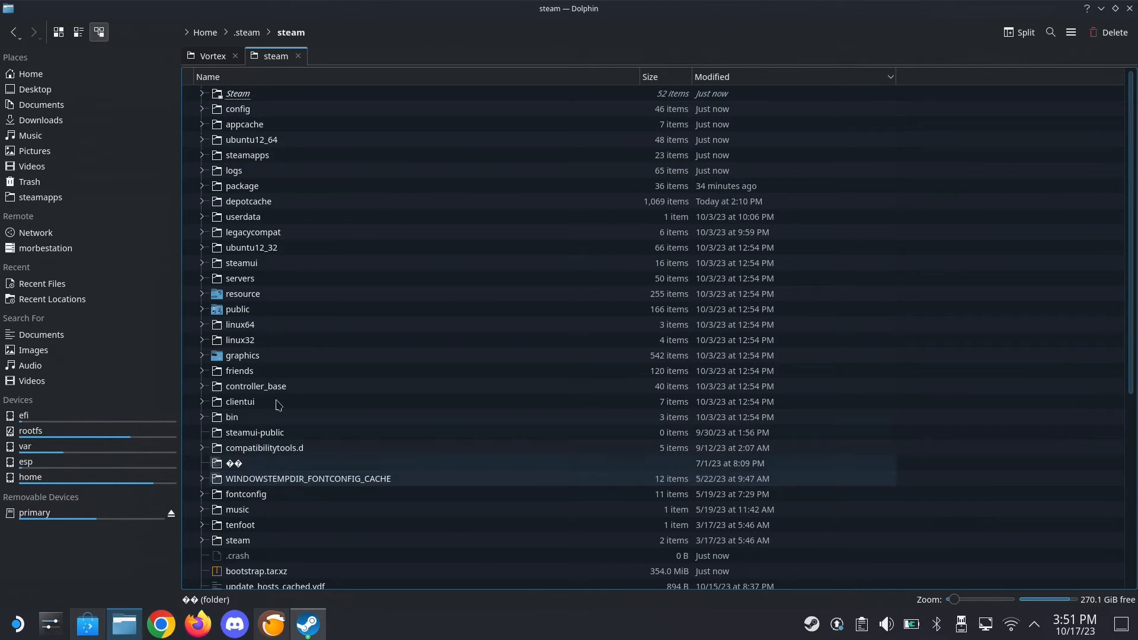
left_click(429, 80)
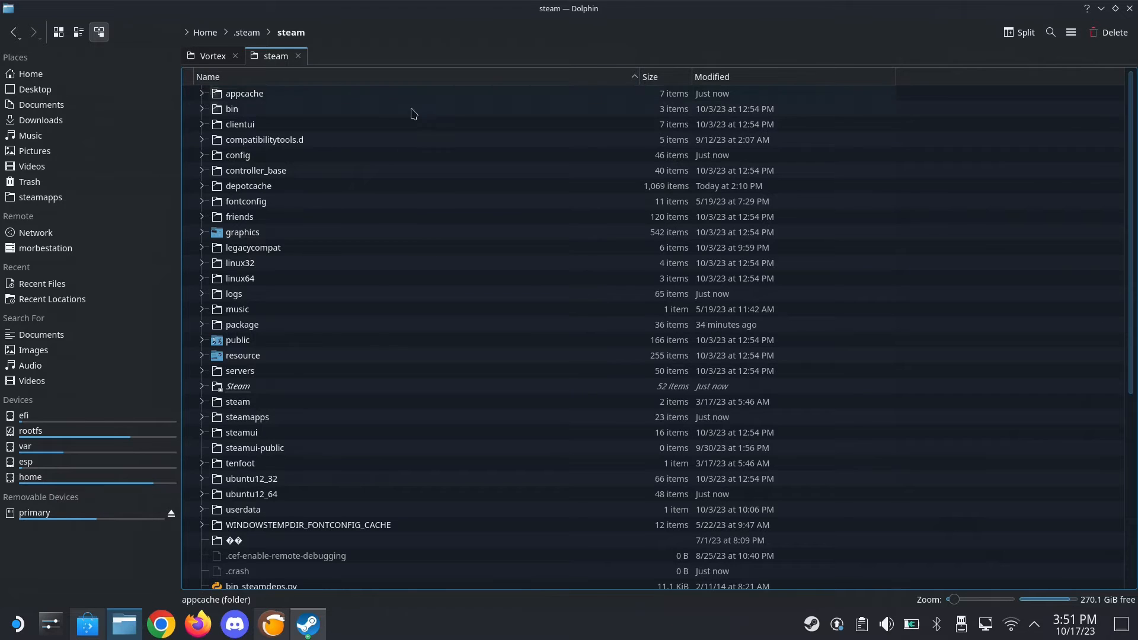
left_click(240, 511)
left_click(250, 103)
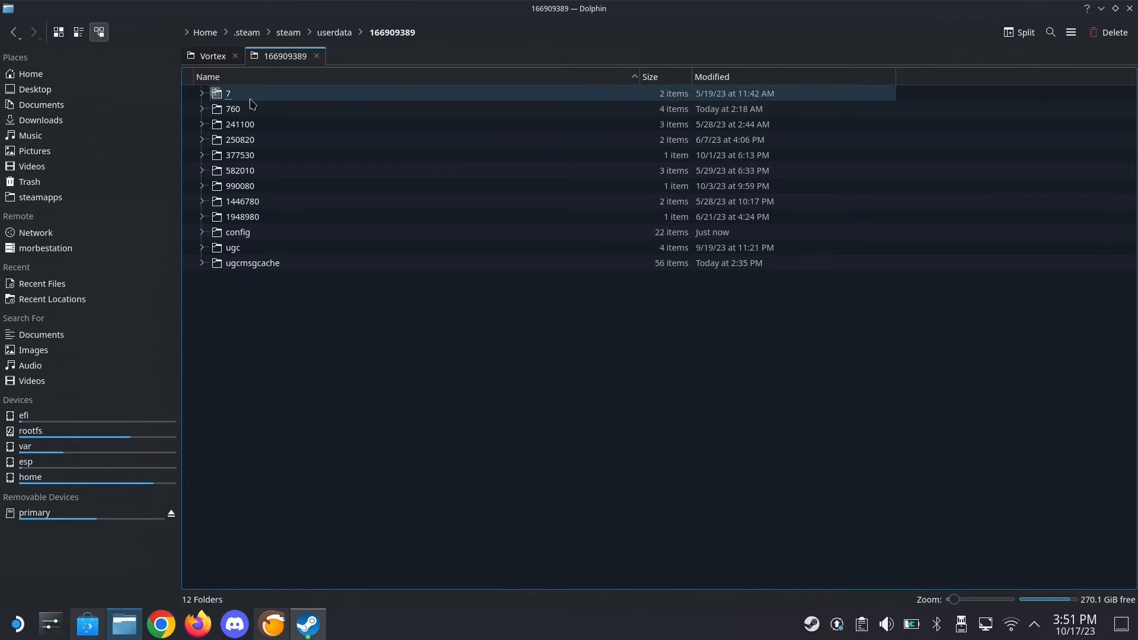
left_click(272, 239)
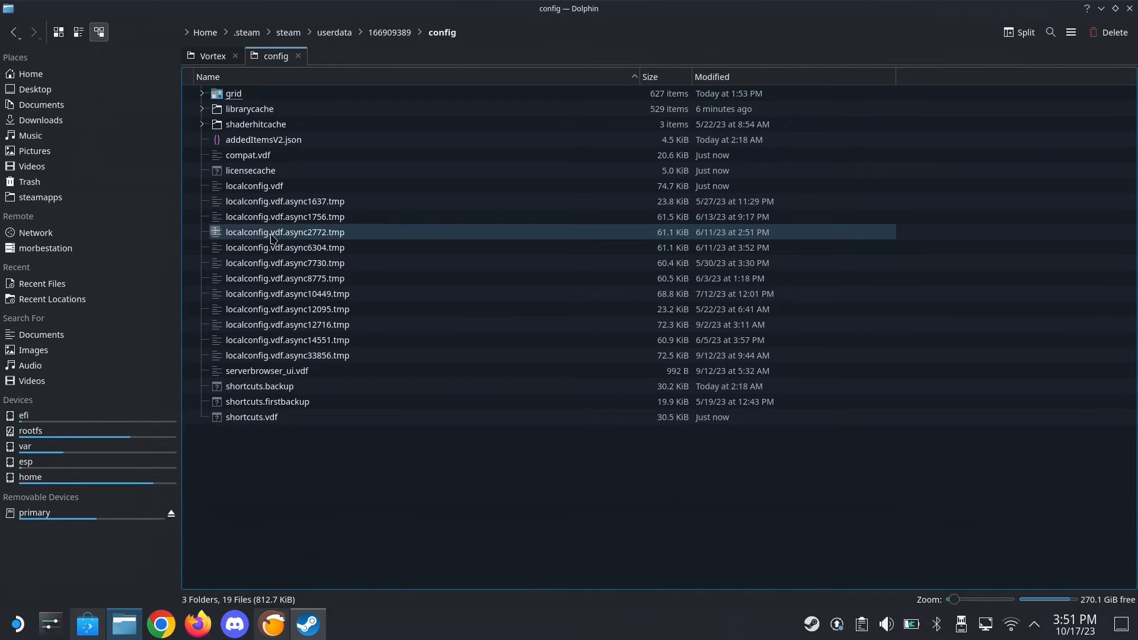
Return to the userdata folder to check which account folders it holds, and close the tab
left_click(372, 39)
left_click(334, 37)
left_click(297, 38)
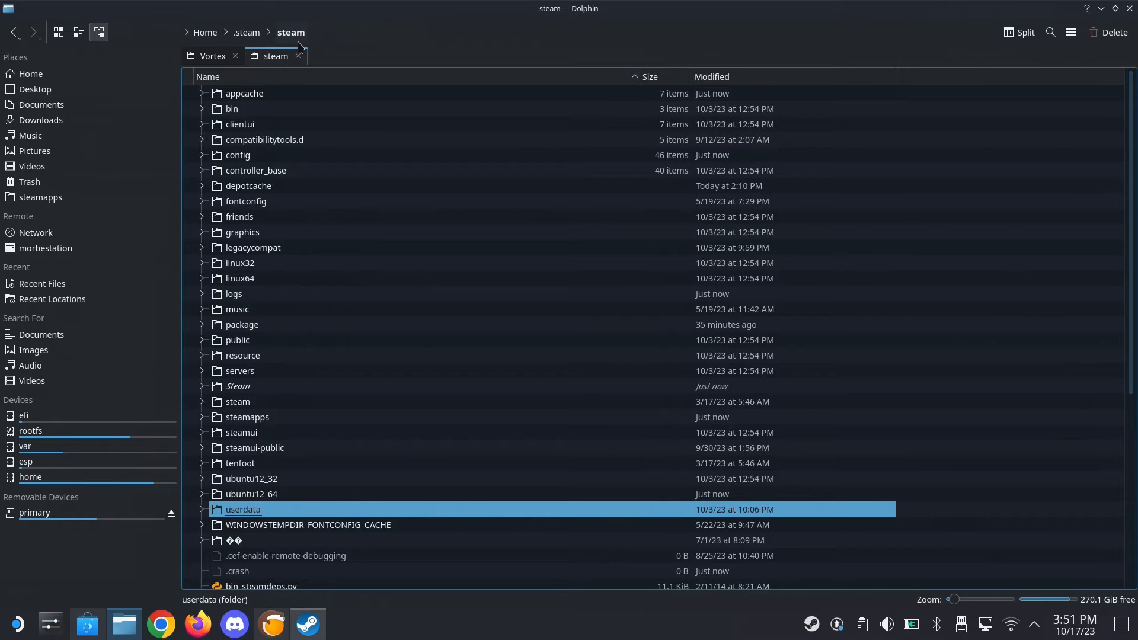
double_click(235, 510)
left_click(277, 100)
left_click(276, 132)
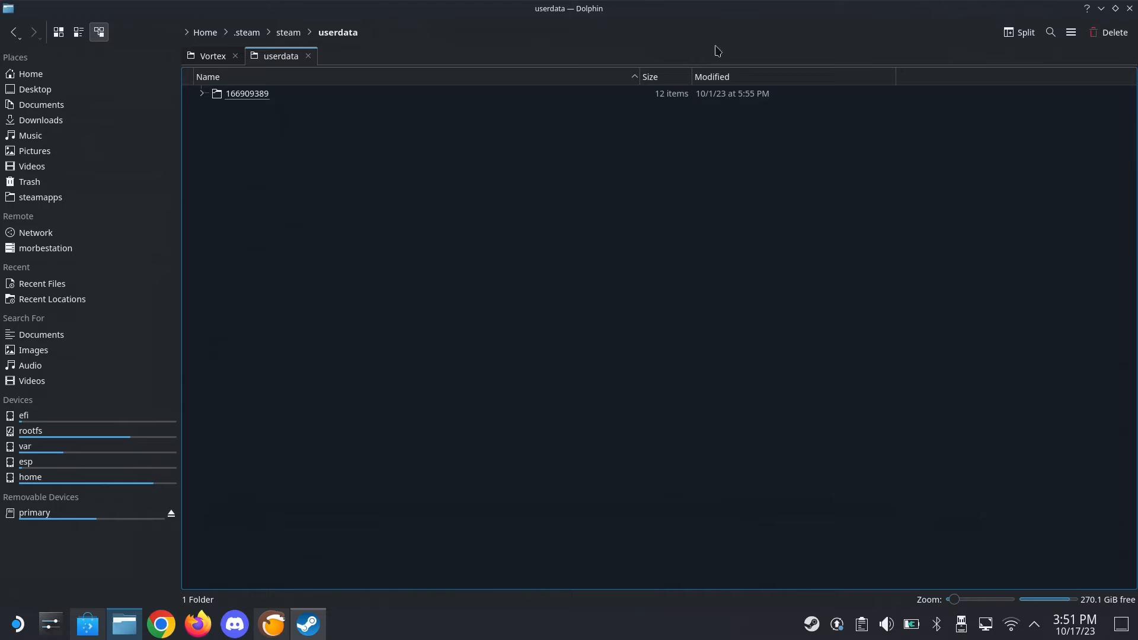
left_click(308, 56)
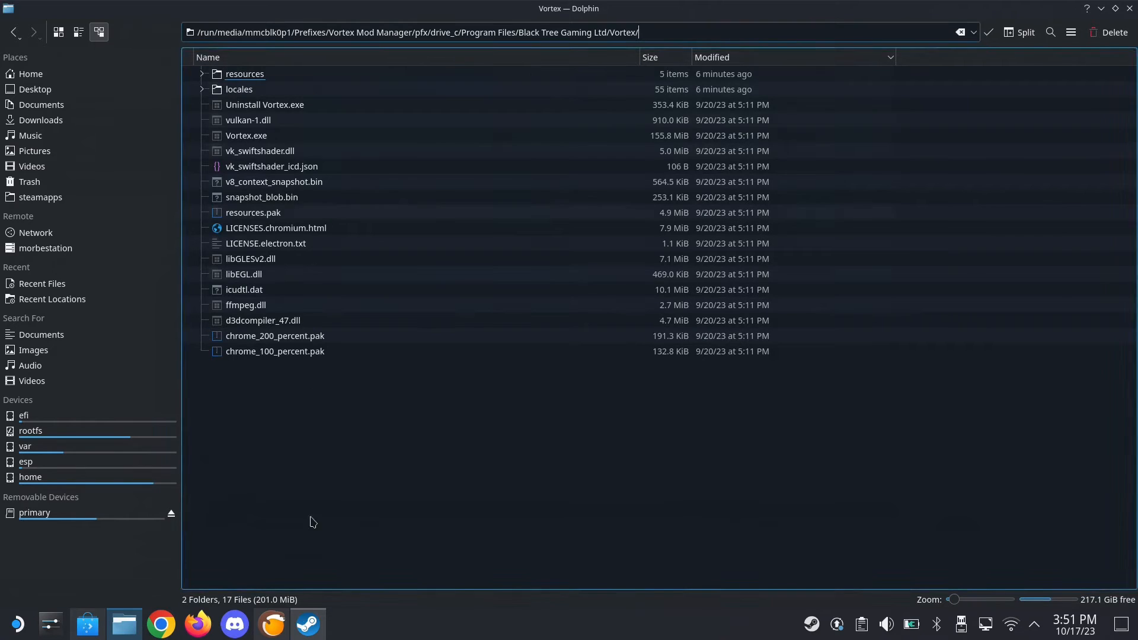
Close the Steam window and exit Steam completely
left_click(304, 632)
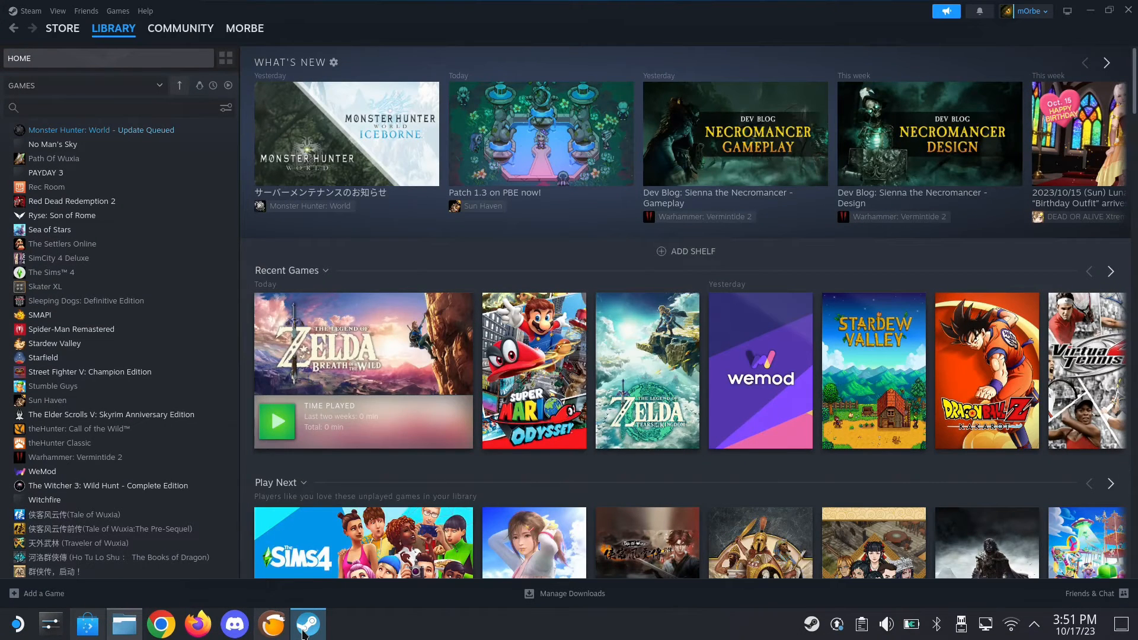
right_click(304, 632)
left_click(309, 598)
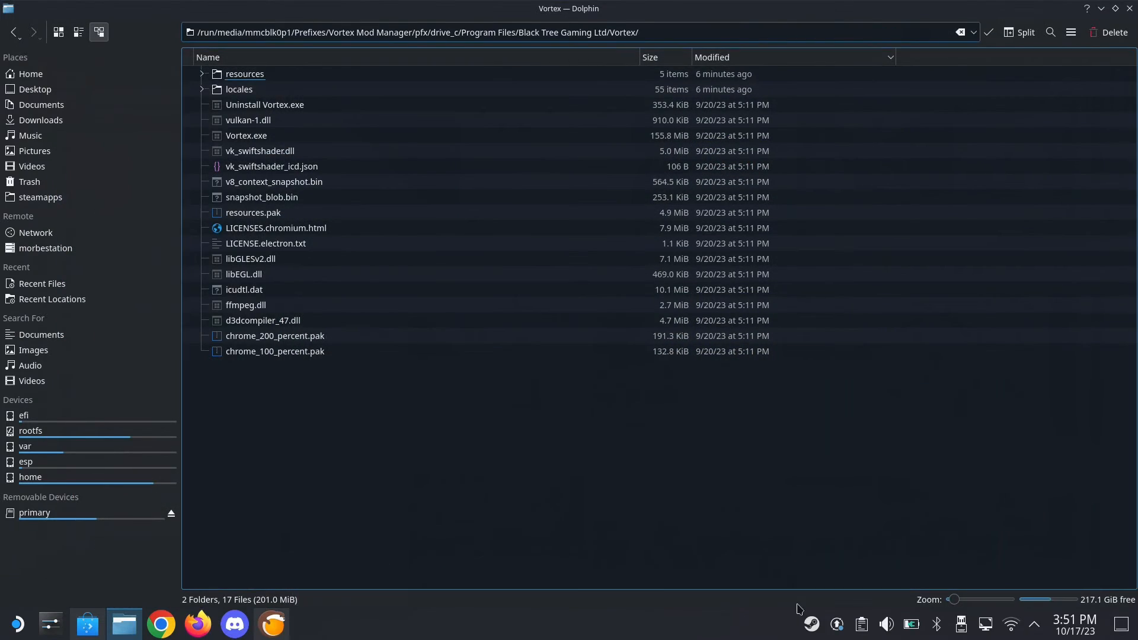
right_click(811, 624)
left_click(832, 602)
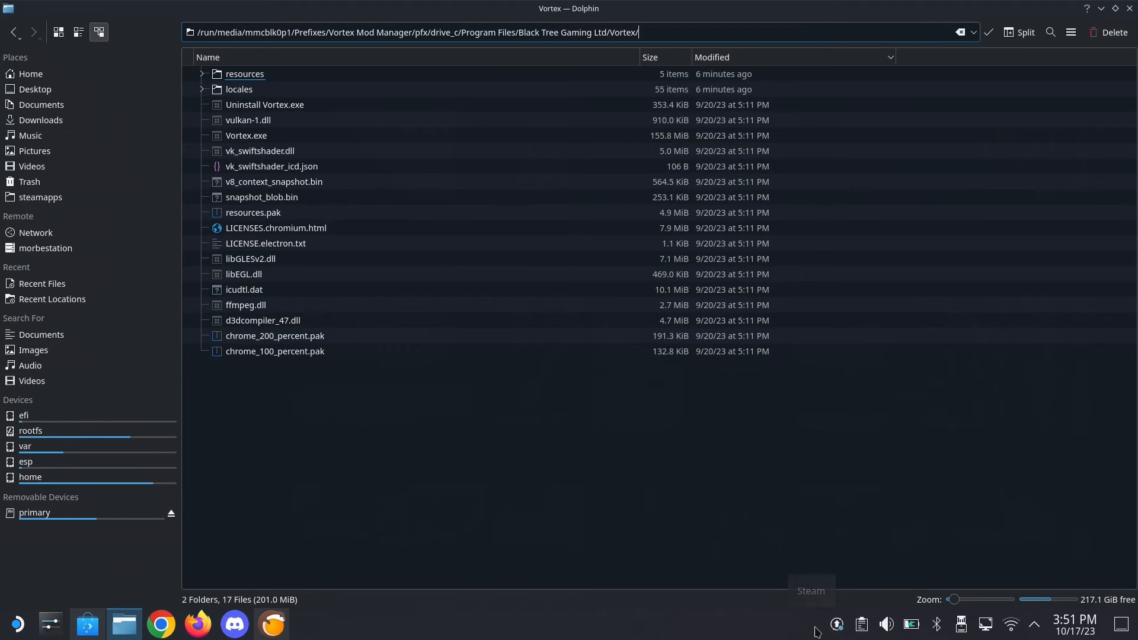
Switch to Lutris, create a Steam shortcut for Vortex Mod Manager, and check that the shortcut is registered
left_click(261, 635)
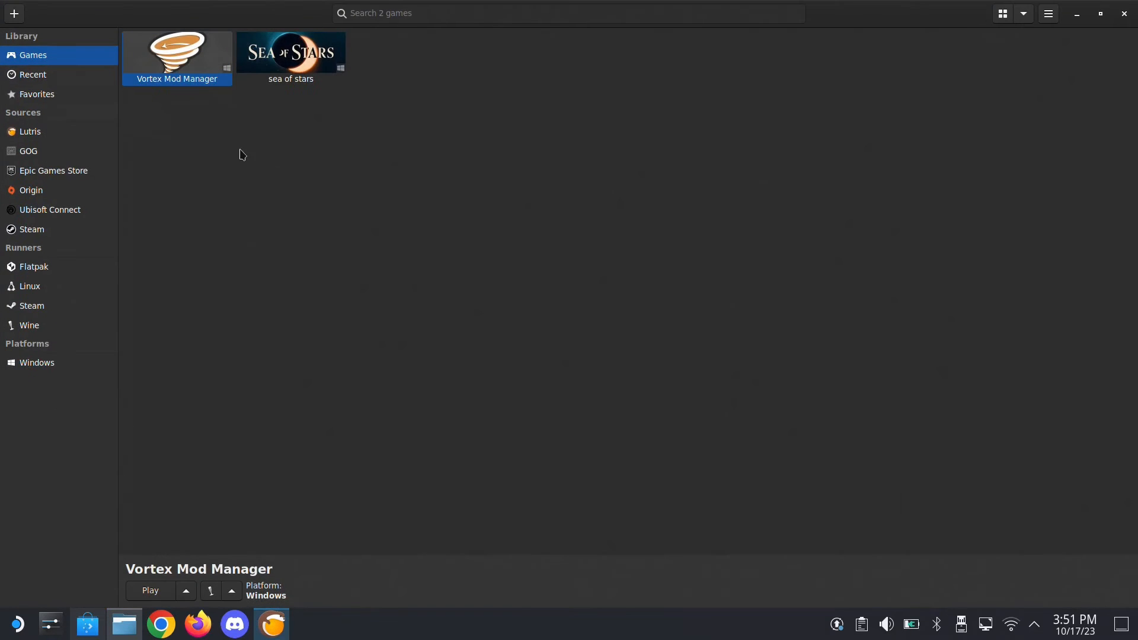
right_click(154, 60)
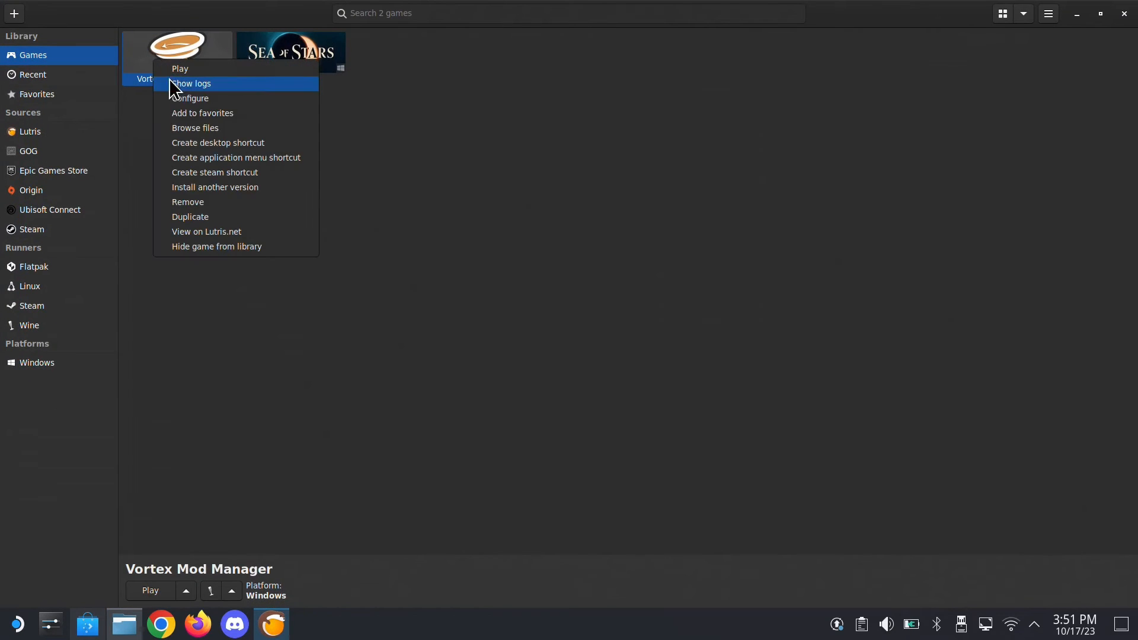
left_click(208, 172)
right_click(201, 58)
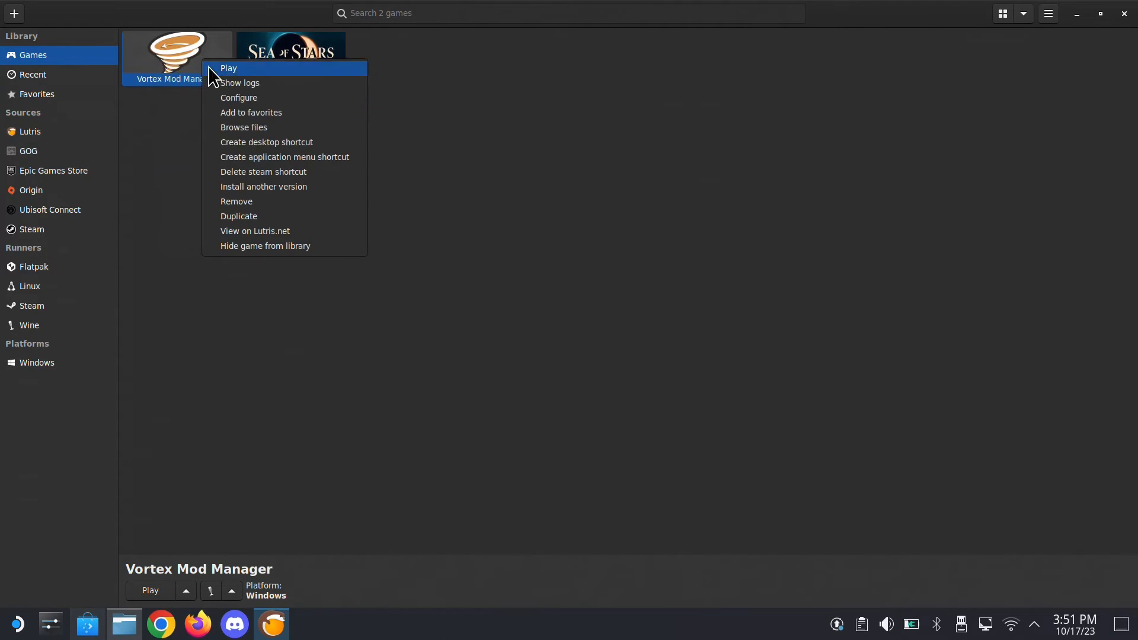
left_click(559, 145)
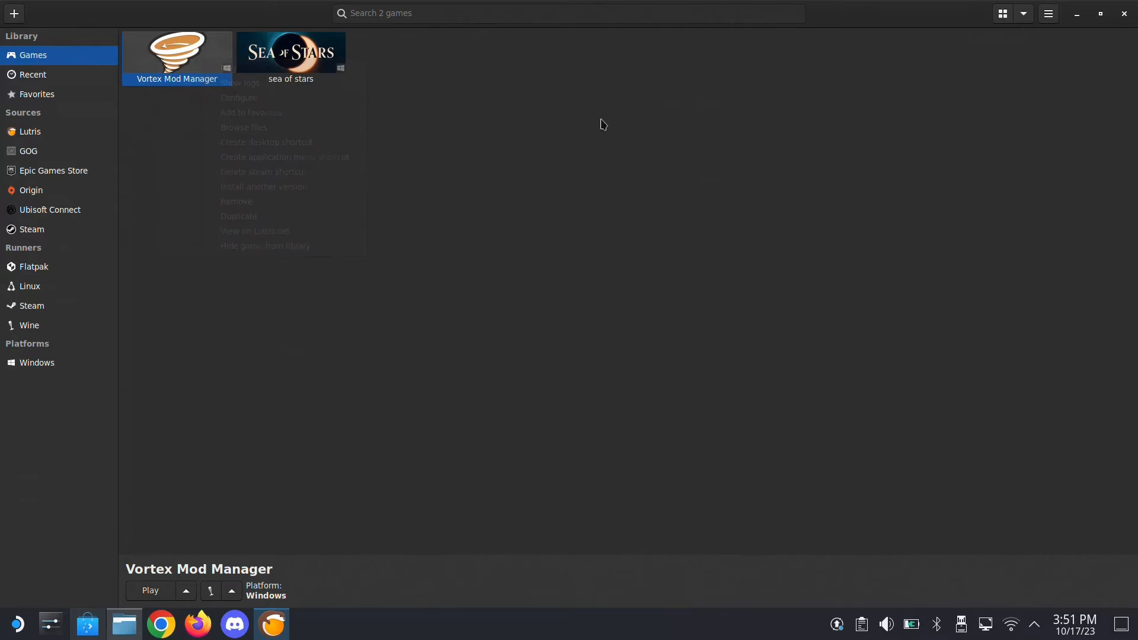
Minimize Lutris and Dolphin and relaunch Steam from the desktop
left_click(1079, 17)
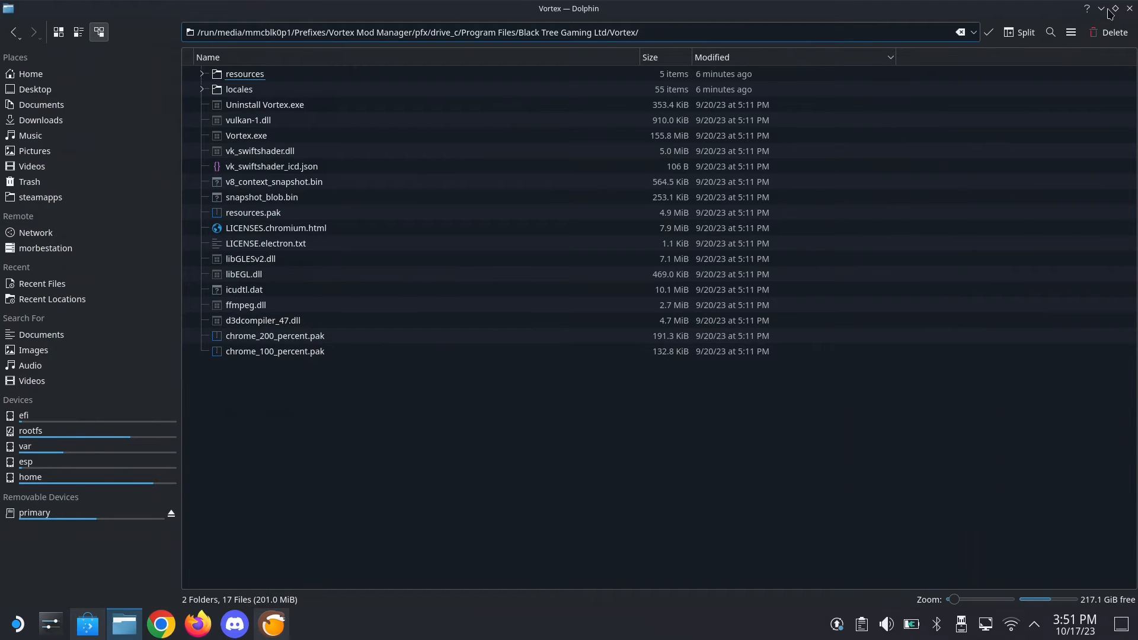
left_click(1101, 9)
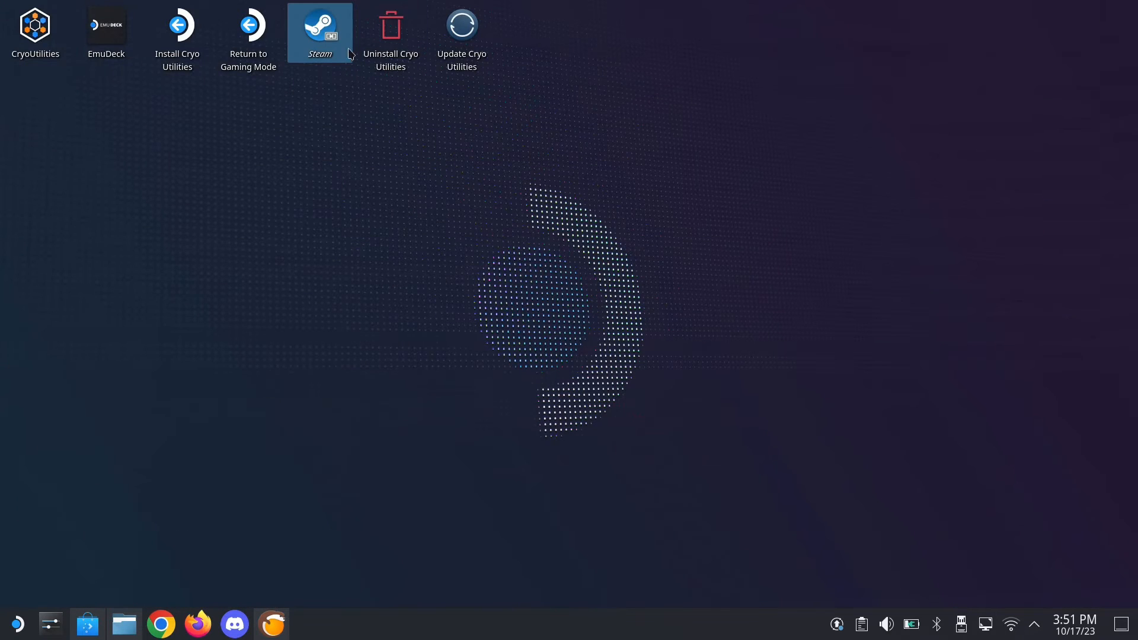
left_click(332, 38)
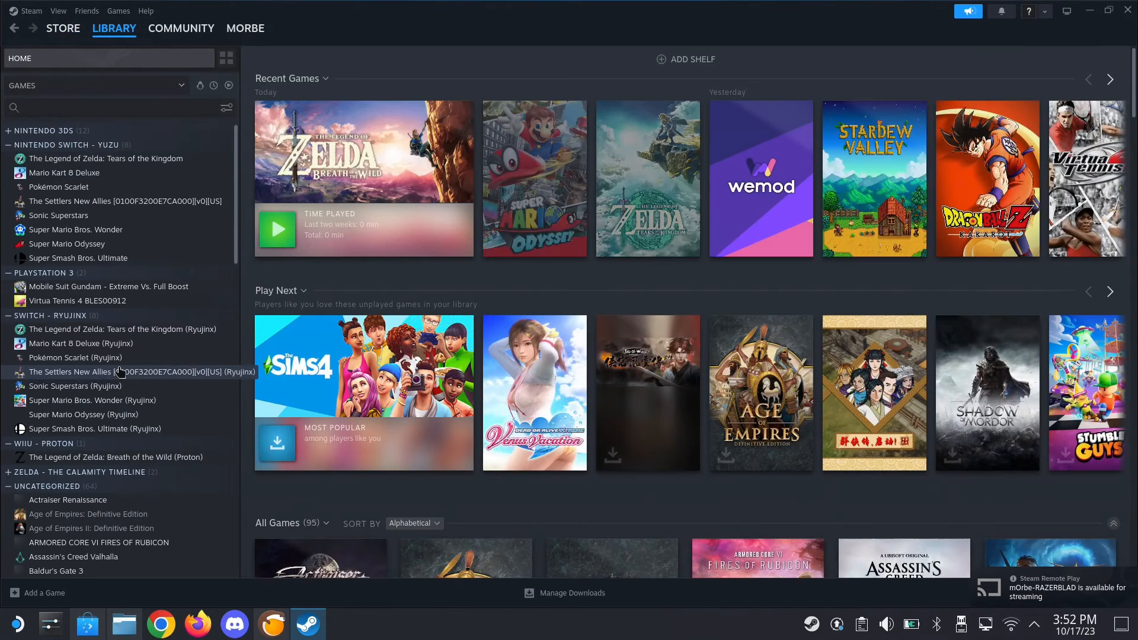
Find Vortex Mod Manager in the Steam library's game list and launch it
scroll(120, 372, "down", 10)
scroll(121, 372, "down", 5)
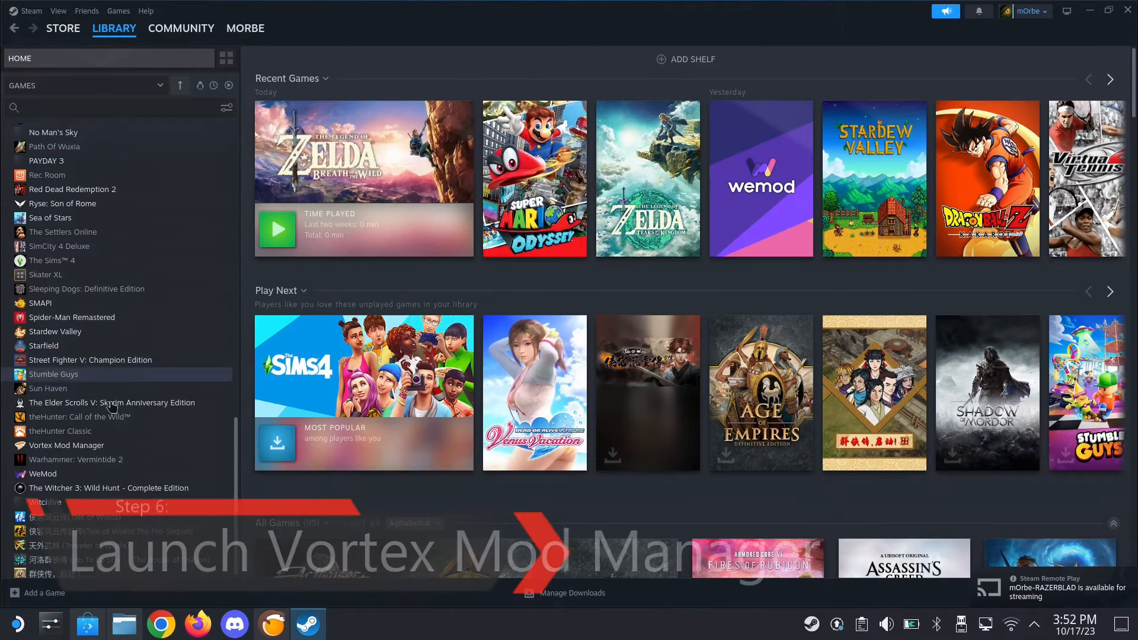
left_click(92, 447)
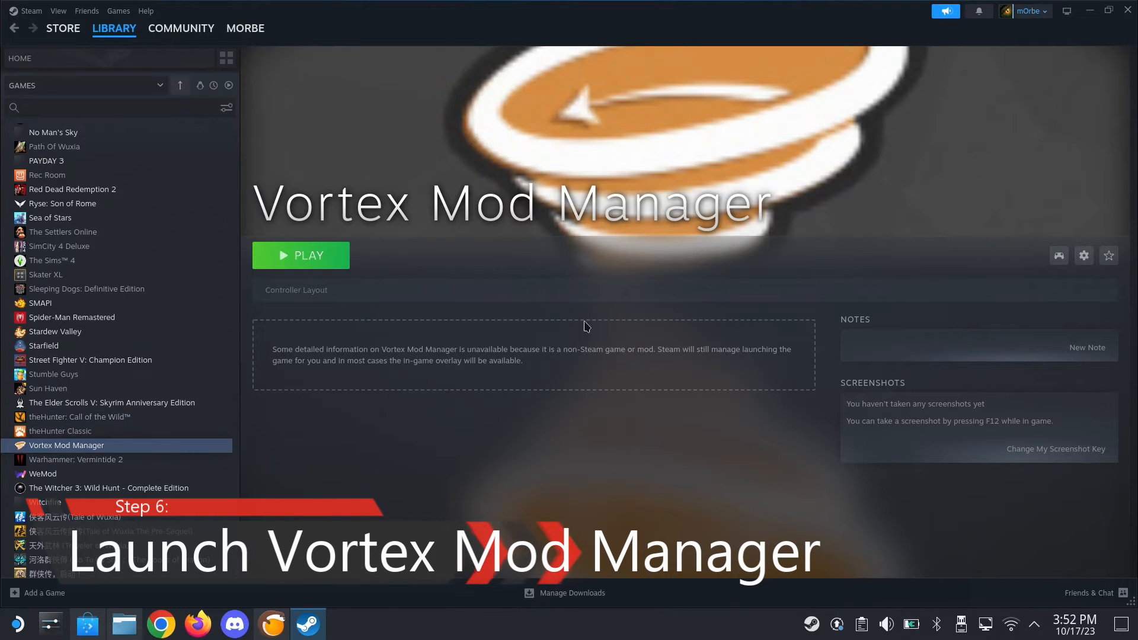
left_click(315, 263)
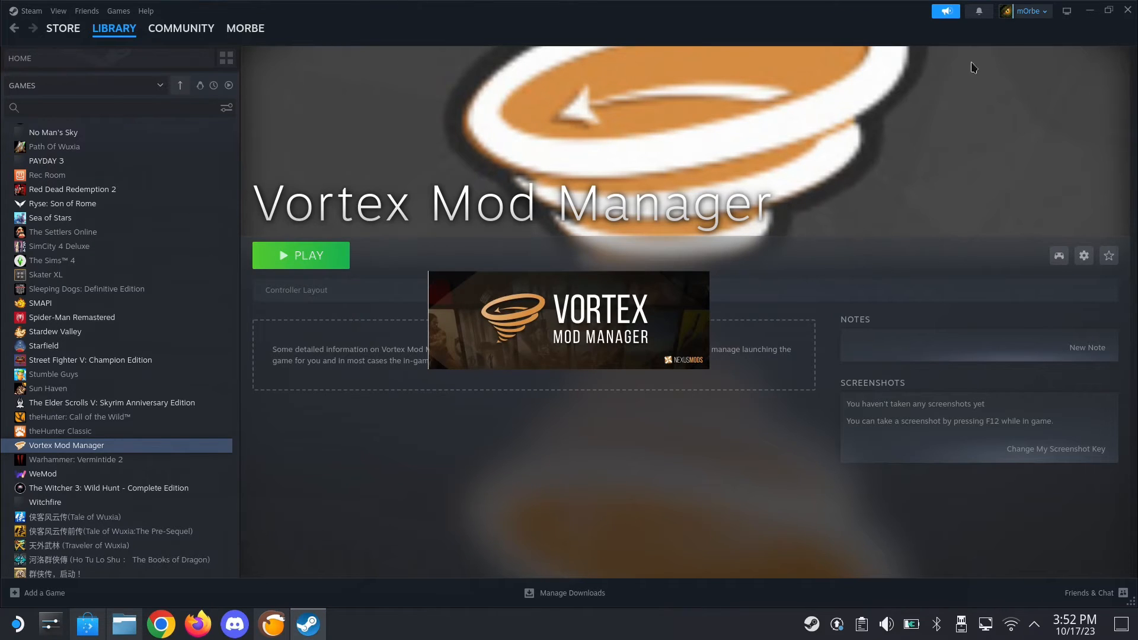
Minimize Steam, run Vortex's fix for the missing Microsoft .NET, and acknowledge the .NET installation notice
left_click(1089, 12)
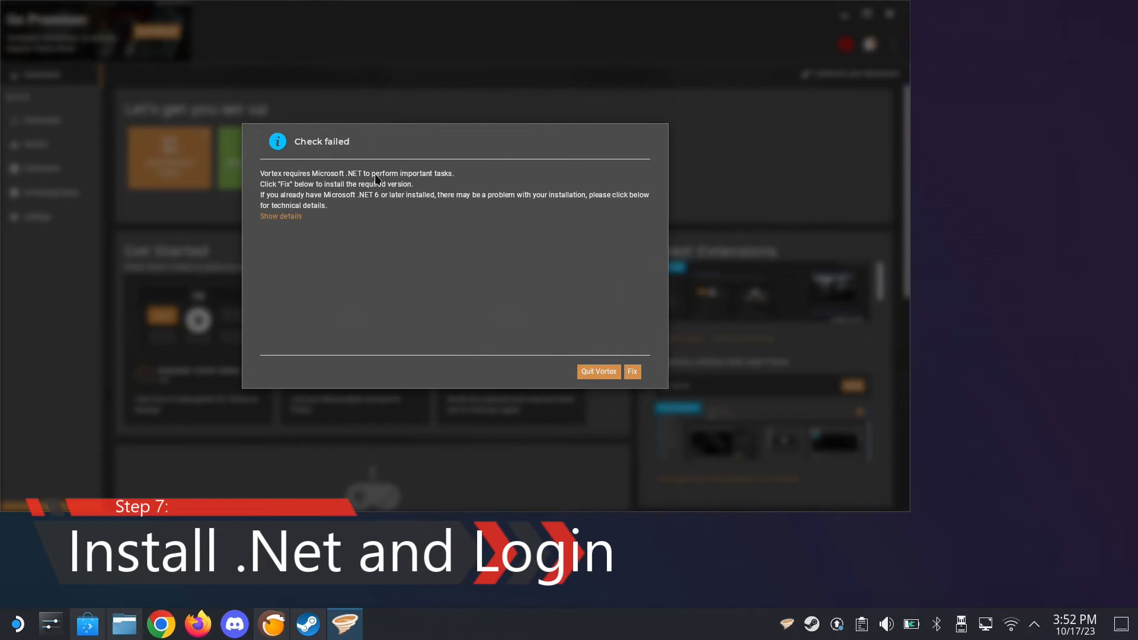
left_click(633, 372)
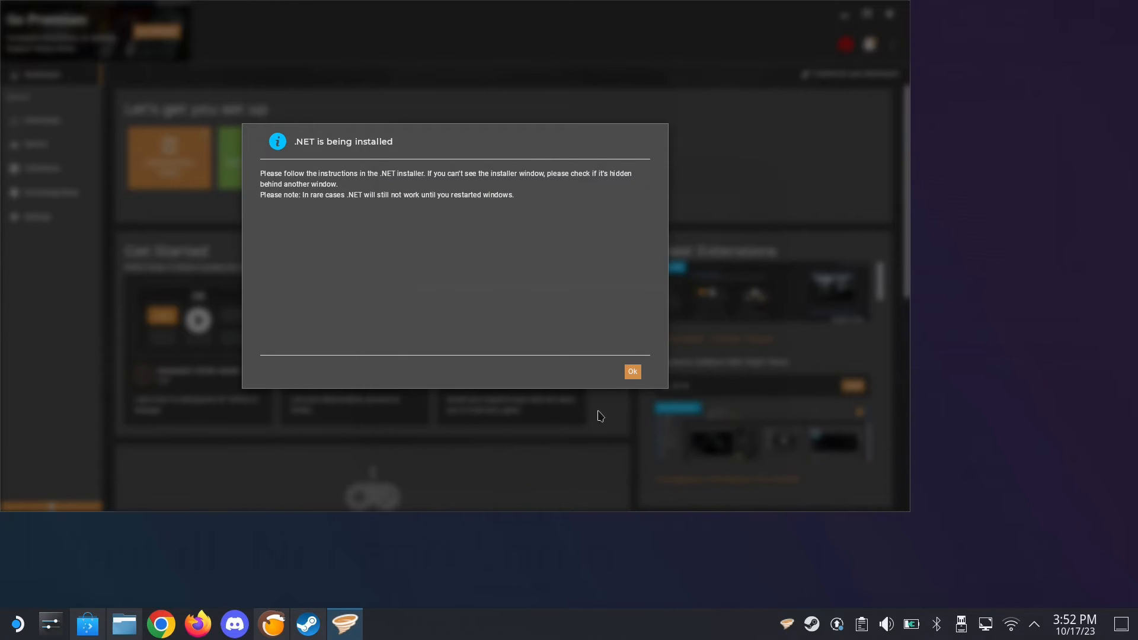
left_click(632, 373)
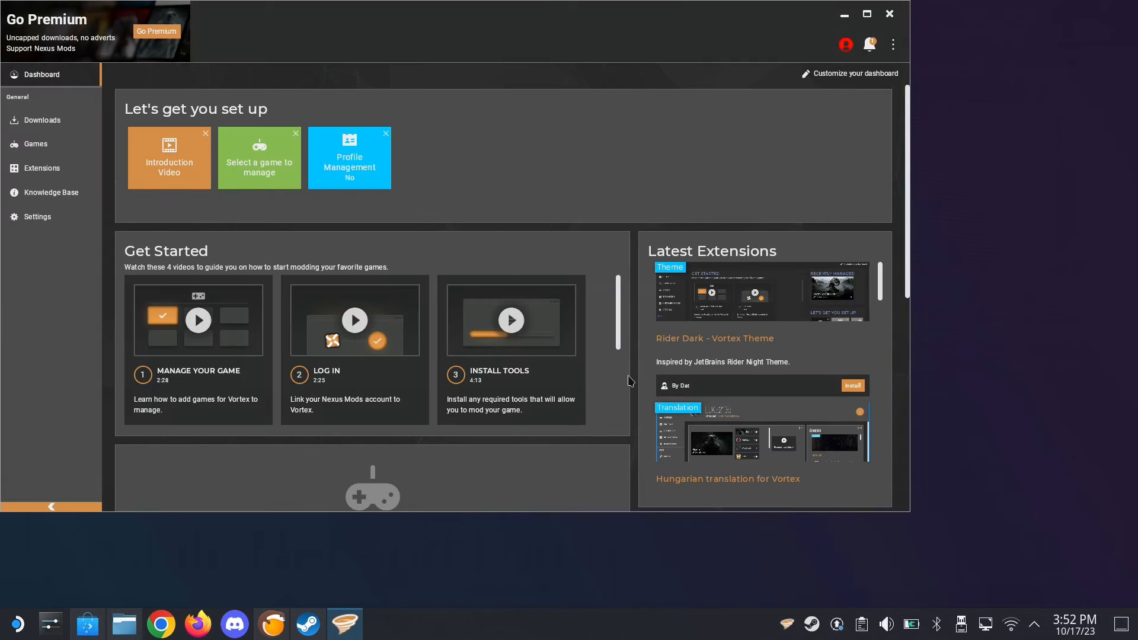
Log in to Vortex by authorising it with the Nexus Mods account in the browser, and close the browser
left_click(845, 46)
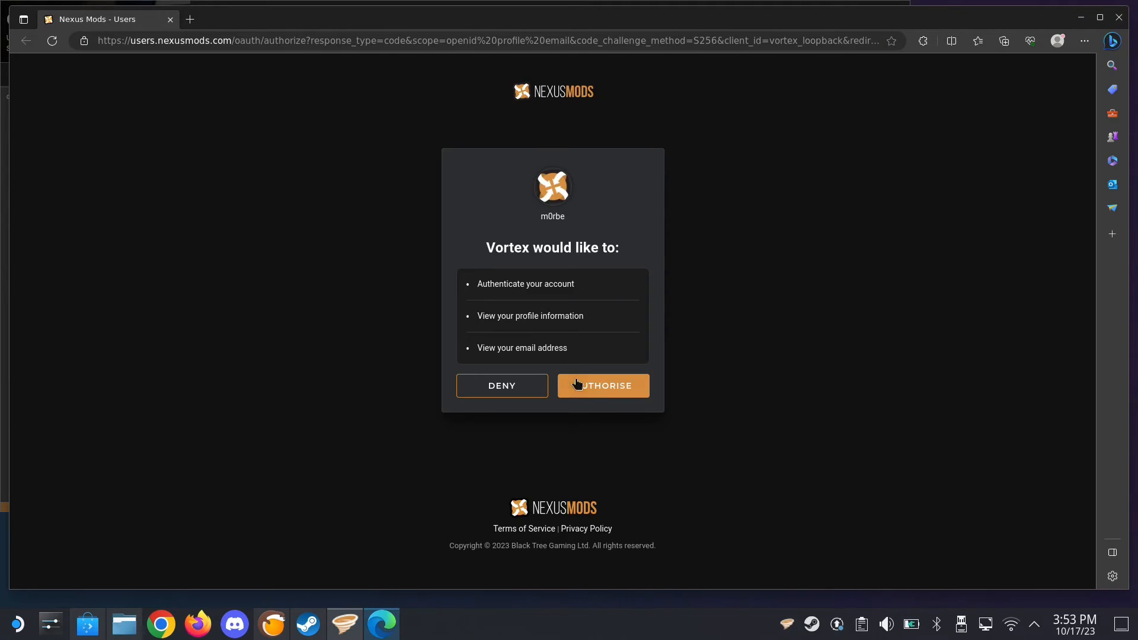
left_click(598, 383)
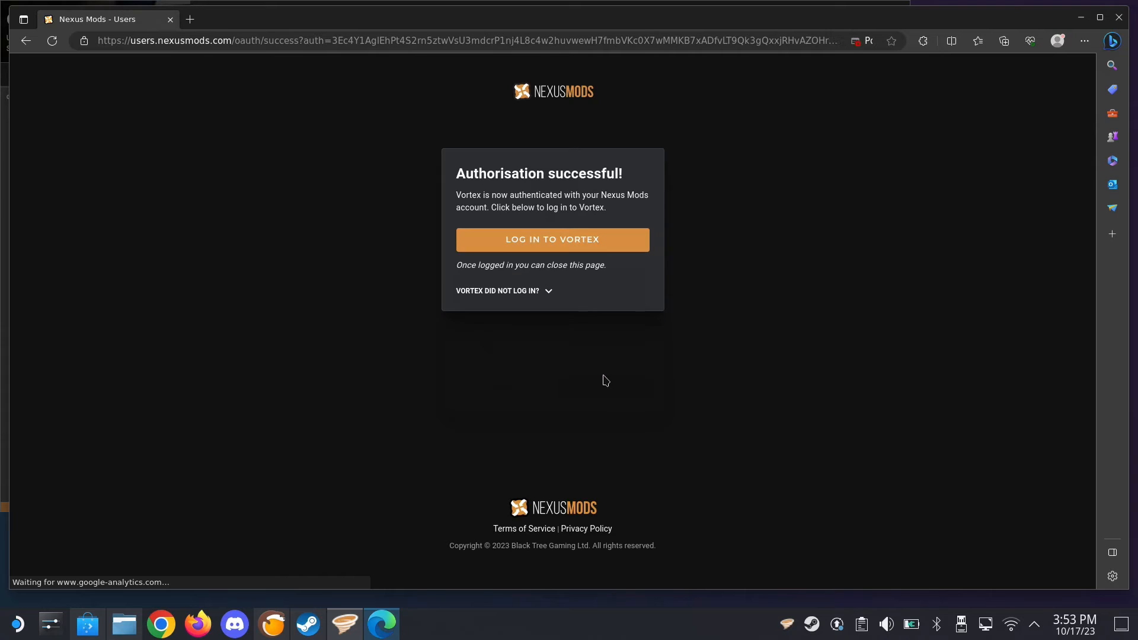
left_click(605, 243)
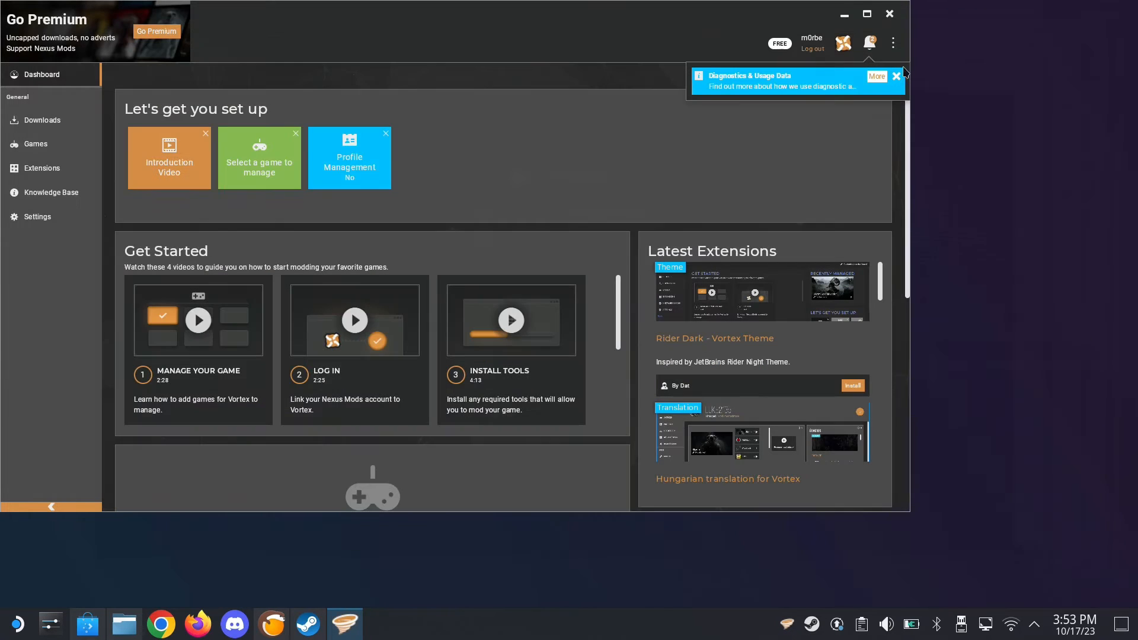
left_click(1119, 17)
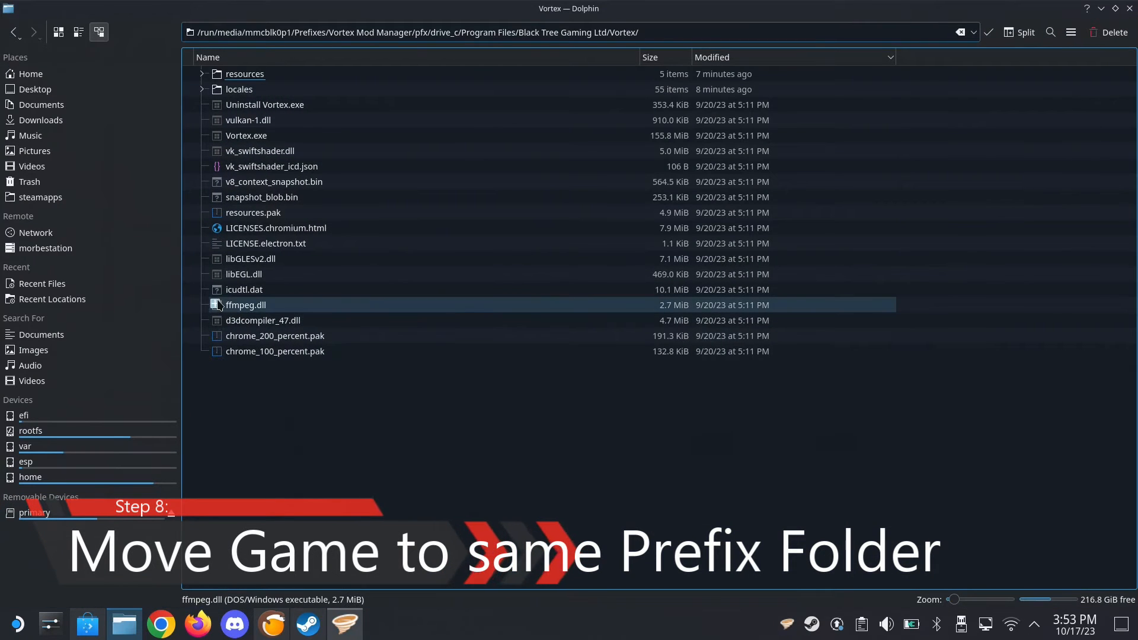
Switch to Dolphin and open the drive_c folder of the Vortex Mod Manager prefix on the primary drive
left_click(53, 512)
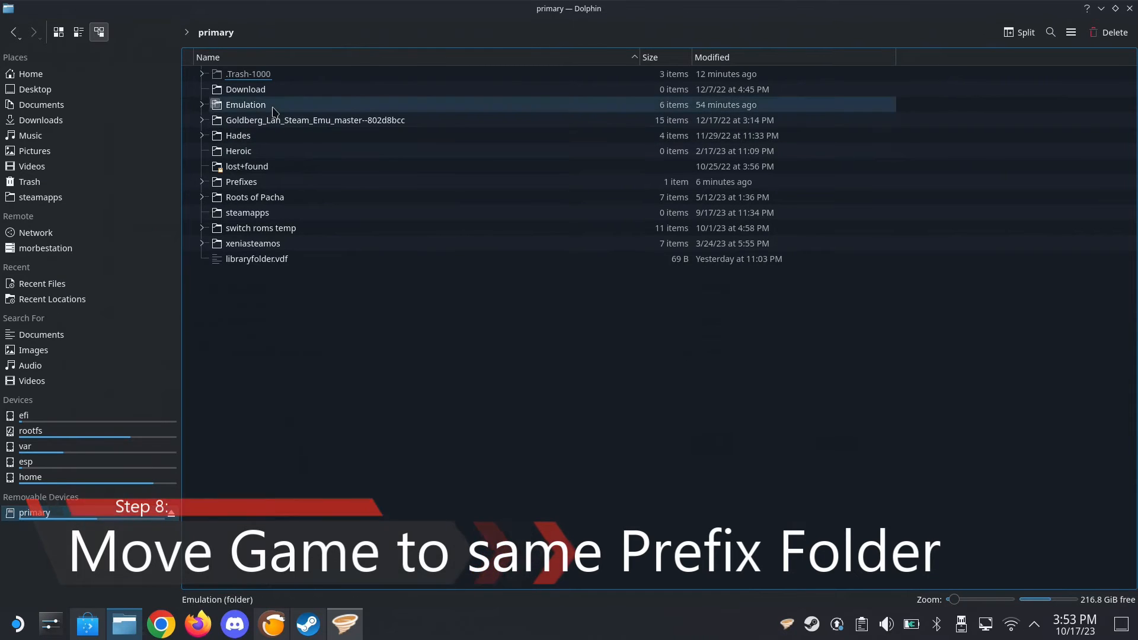
left_click(13, 33)
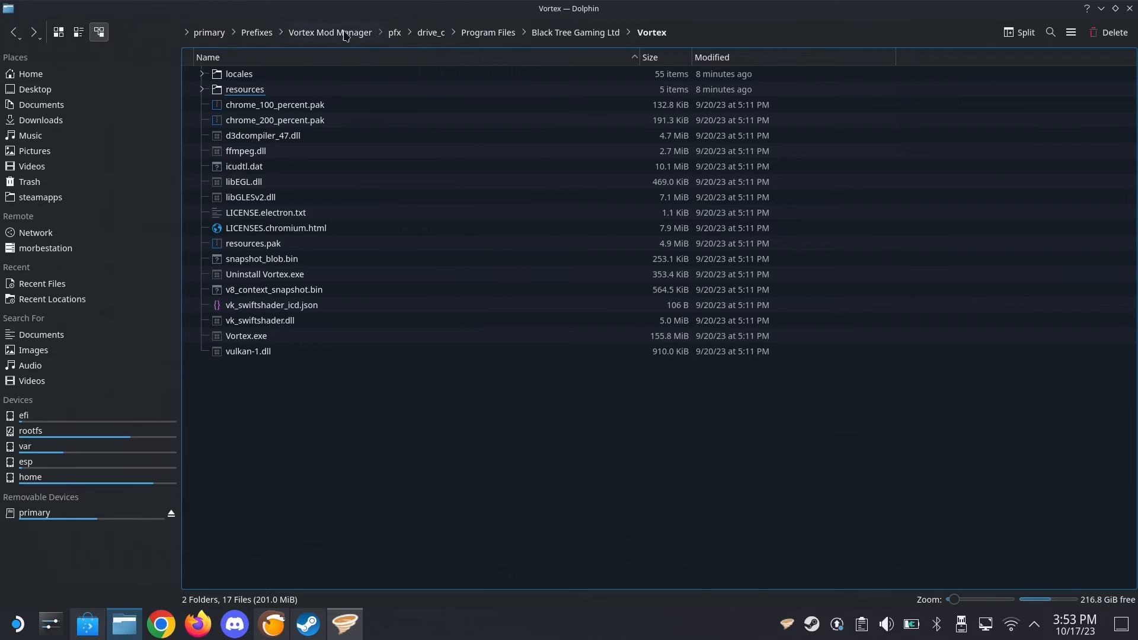
left_click(424, 36)
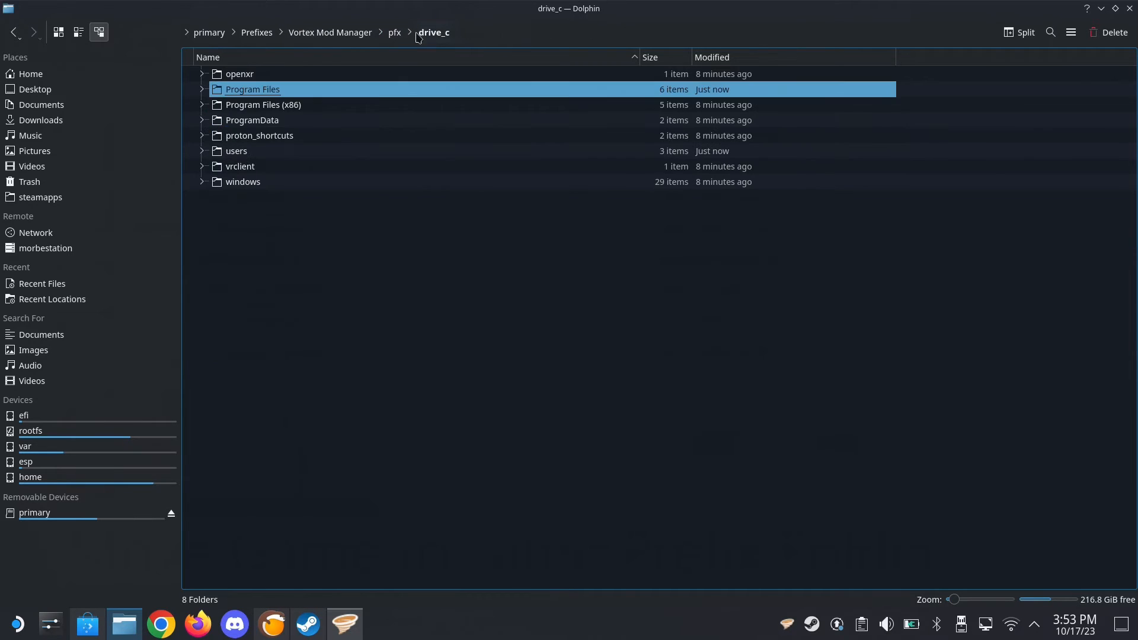
left_click(314, 228)
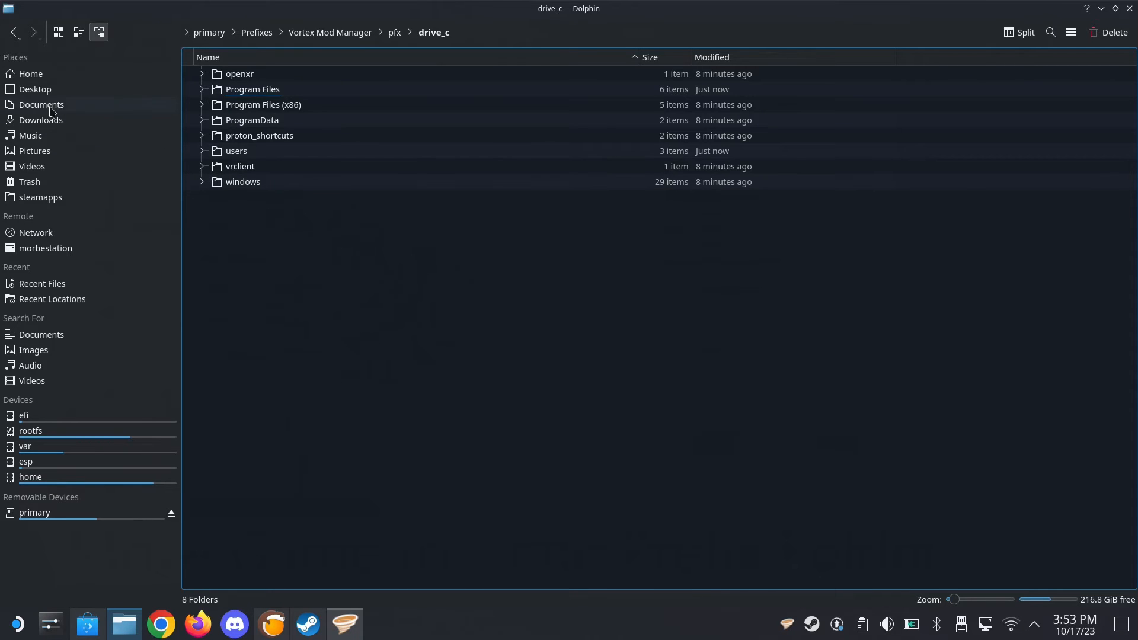
Open the Downloads folder in a new tab and open the archive Stardew.Valley.v1.5.6H3.rar from it
right_click(37, 120)
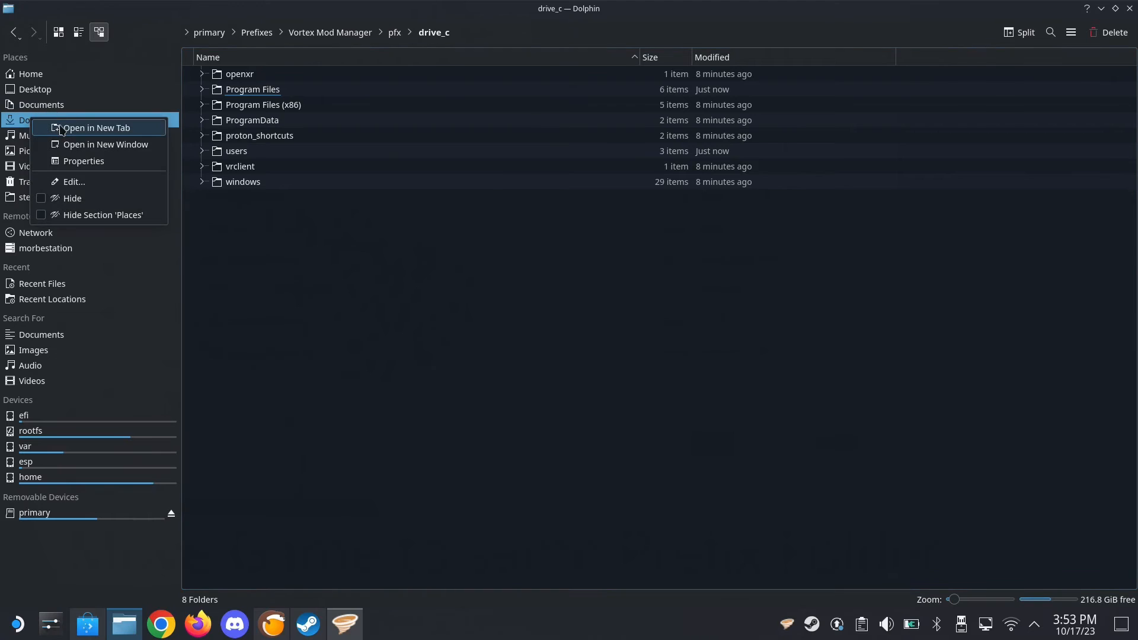
left_click(71, 127)
left_click(265, 54)
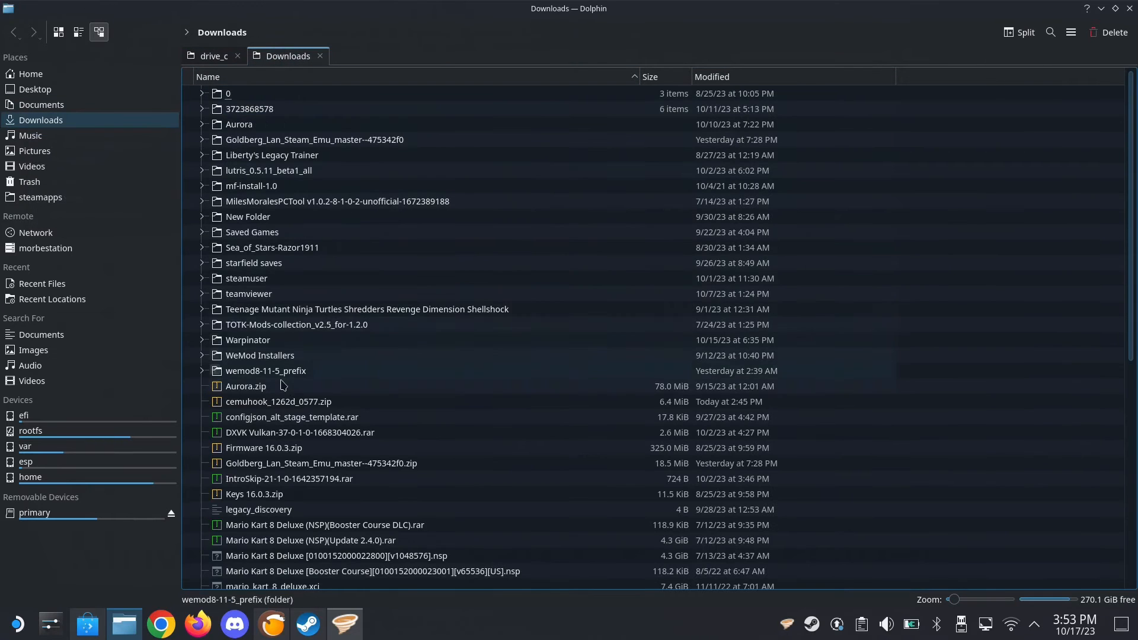
scroll(330, 497, "down", 8)
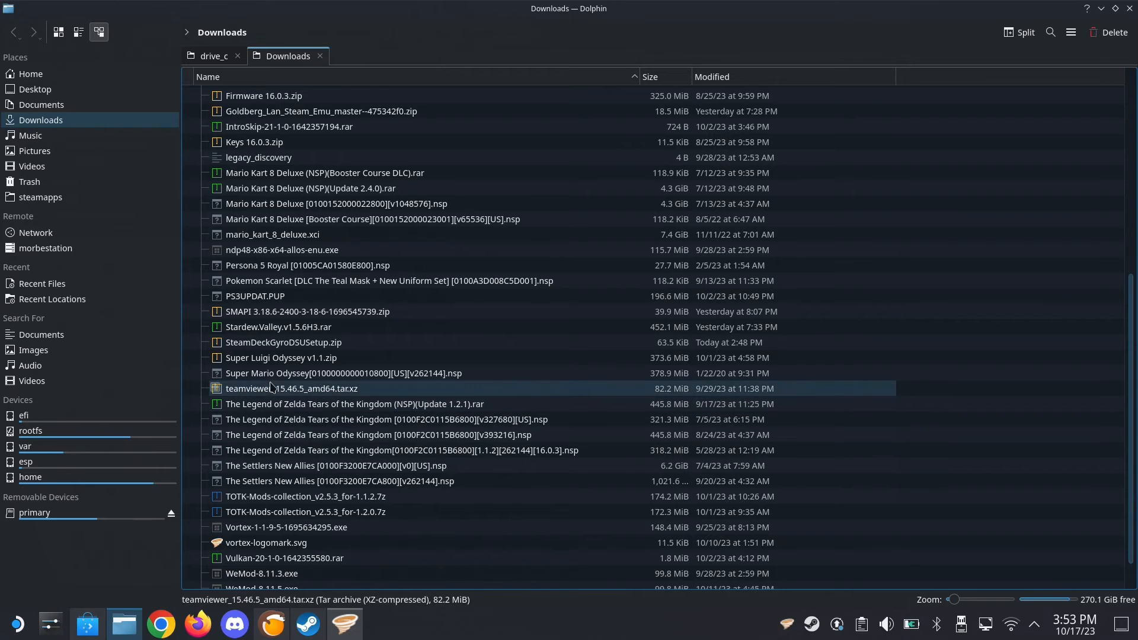
left_click(278, 328)
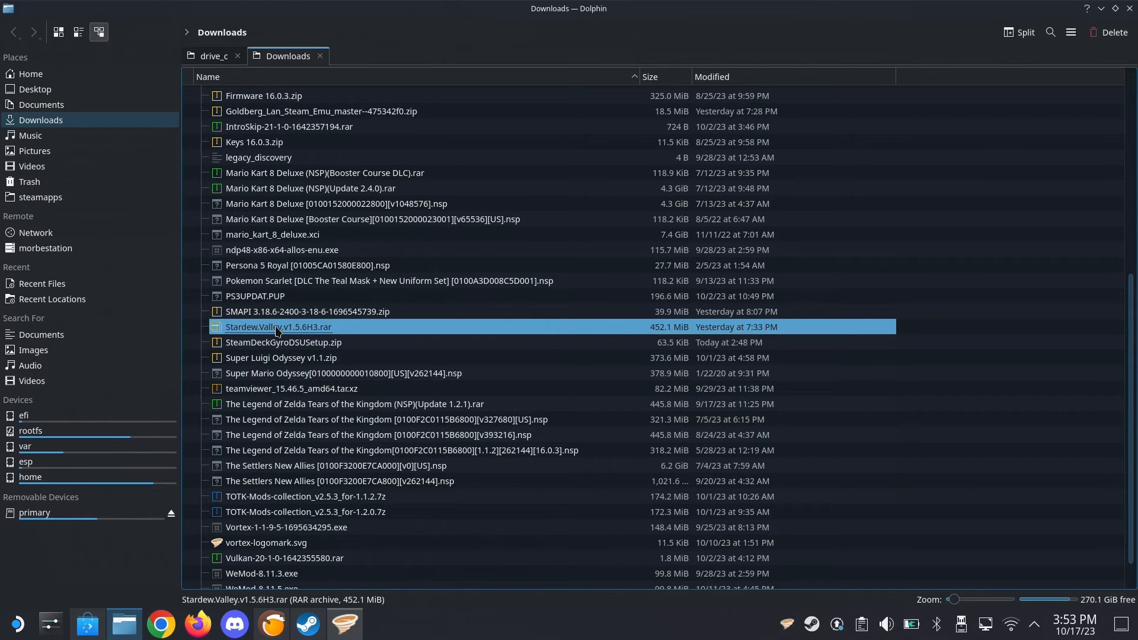
double_click(278, 327)
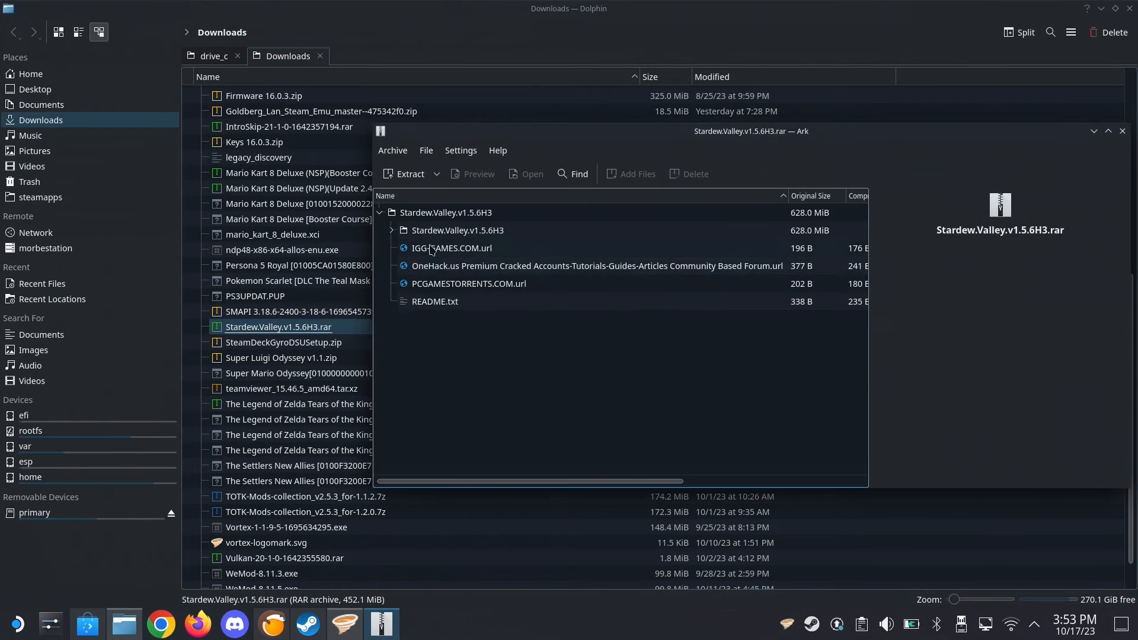
Extract the top-level Stardew.Valley.v1.5.6H3 folder from the archive into the prefix's drive_c folder
left_click(228, 60)
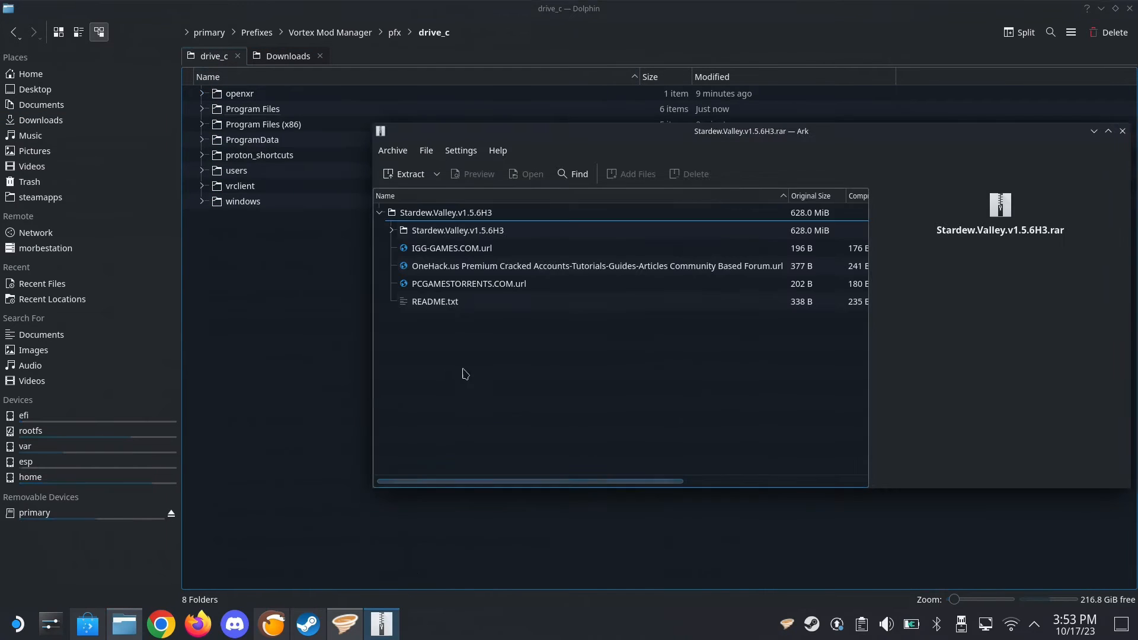
left_click(382, 625)
left_click(442, 215)
left_click_drag(440, 216, 264, 286)
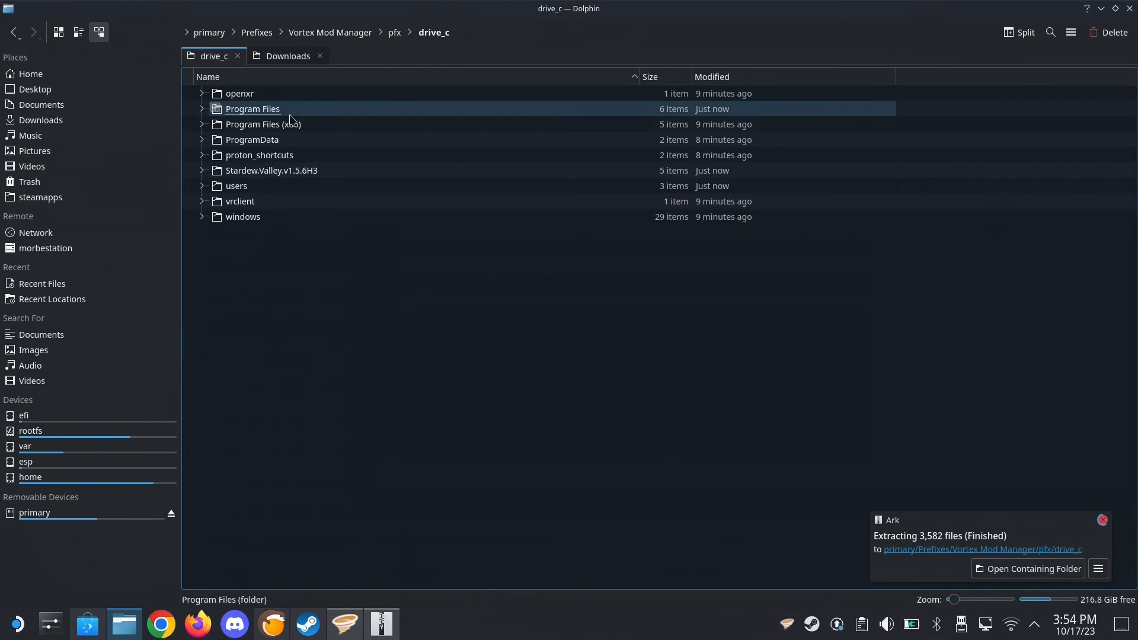
Open the extracted Stardew.Valley.v1.5.6H3 folder and delete the loose files beside the inner game folder
double_click(266, 170)
left_click_drag(318, 221, 332, 118)
key("Delete")
Move the inner Stardew.Valley.v1.5.6H3 folder up into drive_c, writing into the existing folder of the same name
left_click(289, 99)
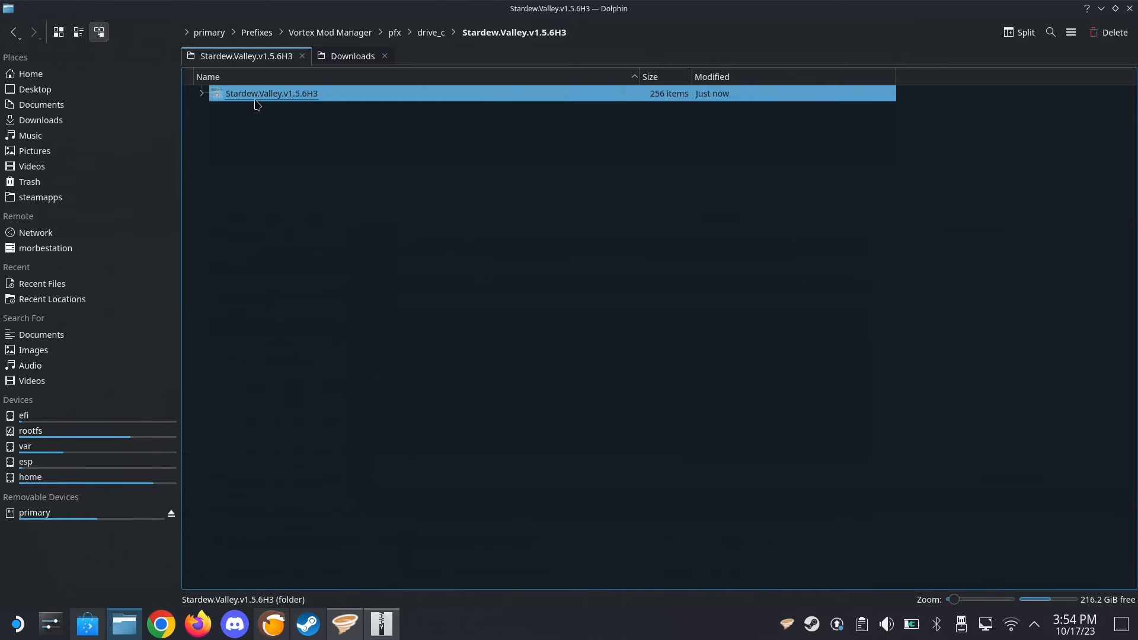
left_click_drag(255, 102, 422, 43)
left_click(450, 52)
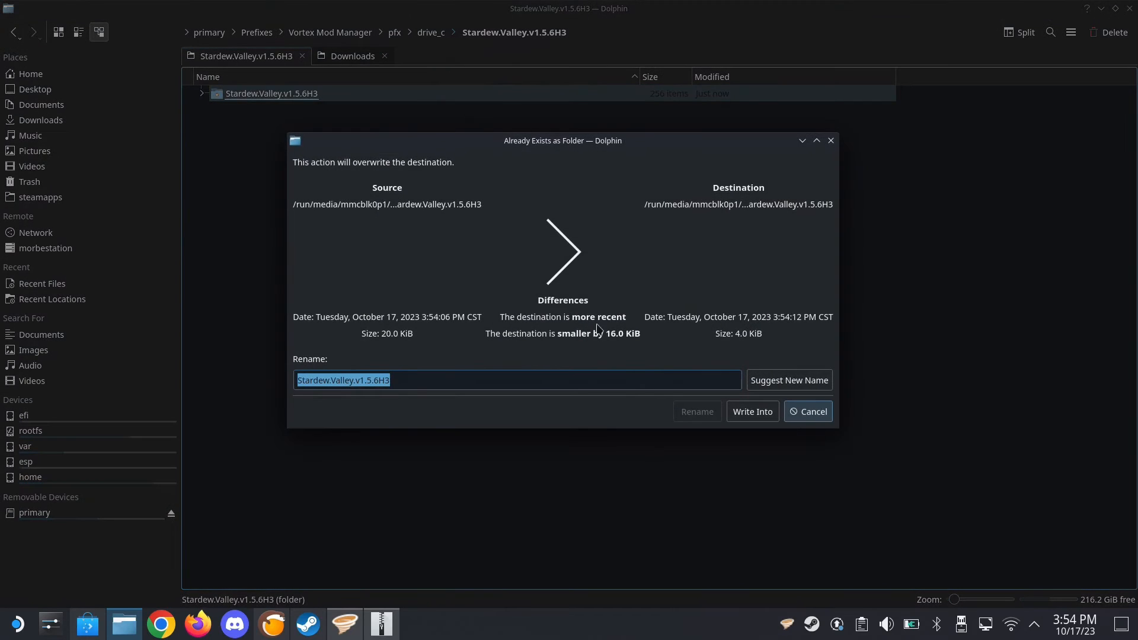
left_click(747, 412)
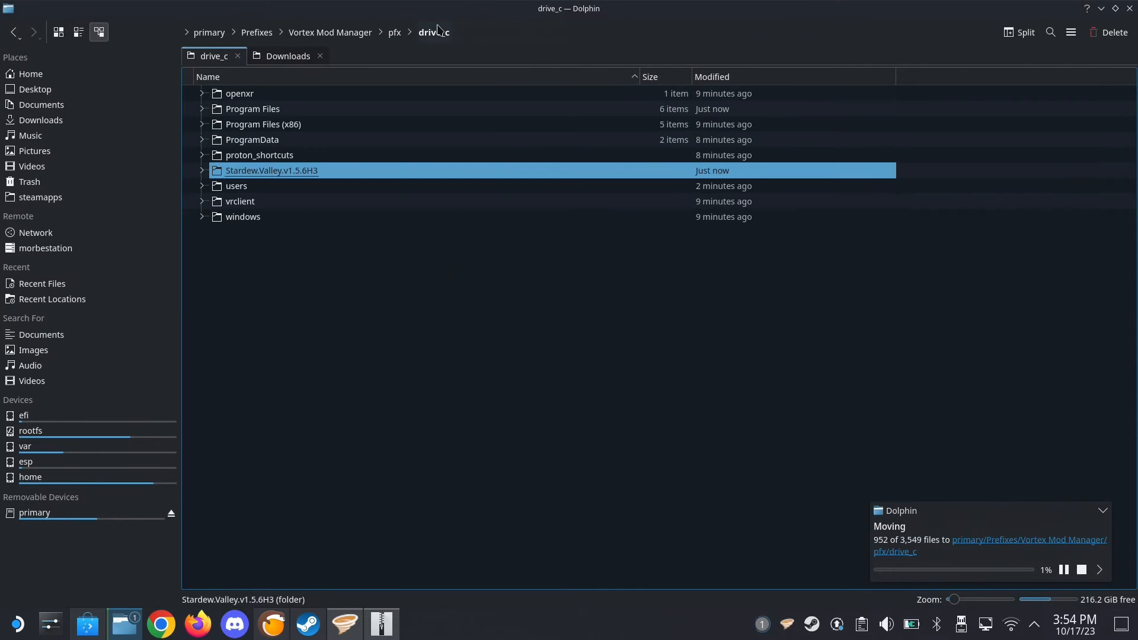
Open the Stardew.Valley.v1.5.6H3 folder in drive_c and look through its files for Stardew Valley.exe
double_click(324, 177)
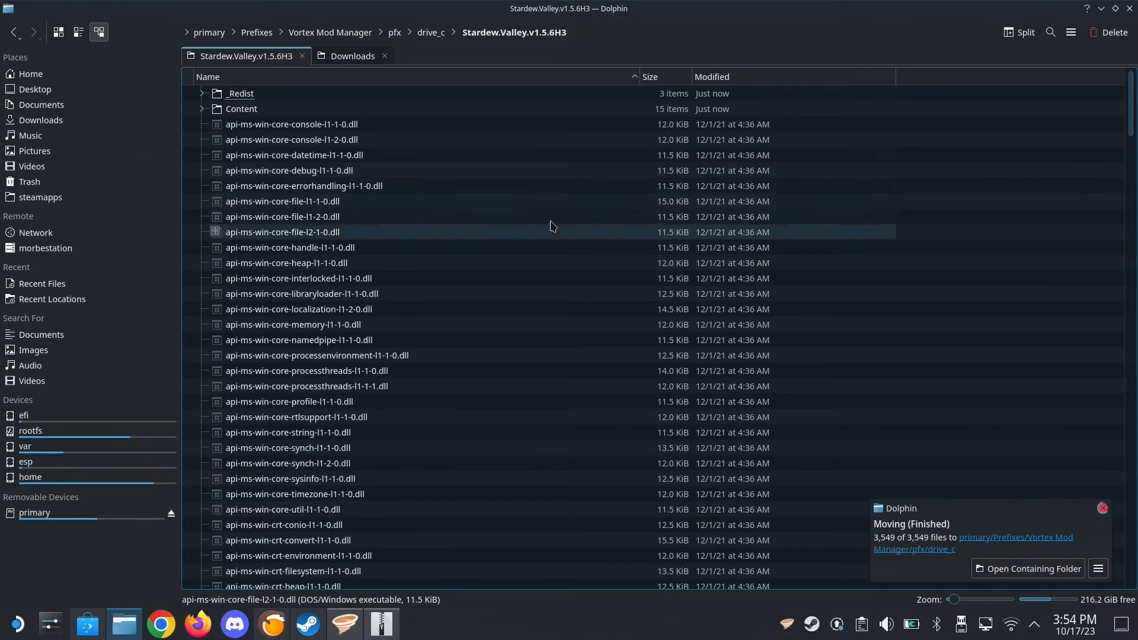
key("BackSpace")
double_click(379, 172)
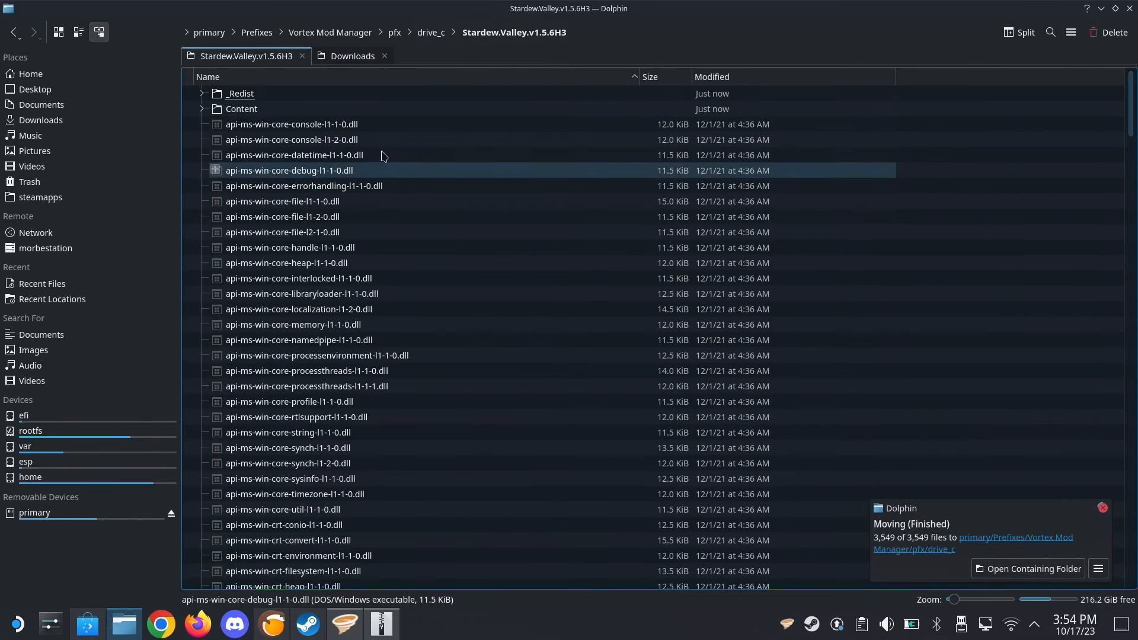
scroll(456, 226, "down", 20)
scroll(462, 233, "up", 20)
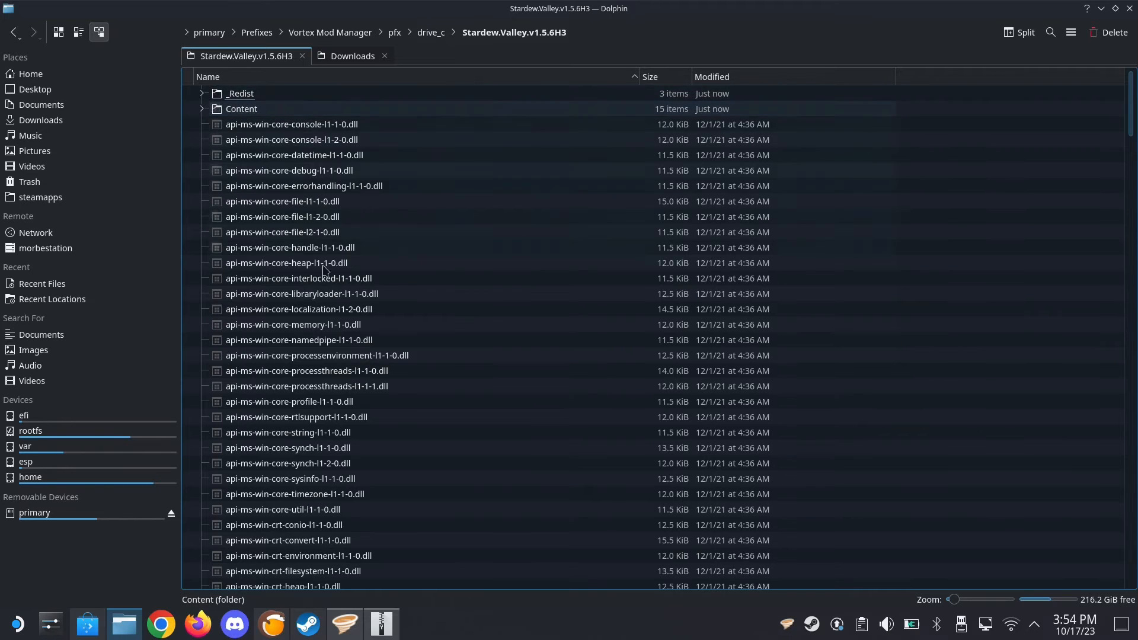
scroll(330, 312, "down", 13)
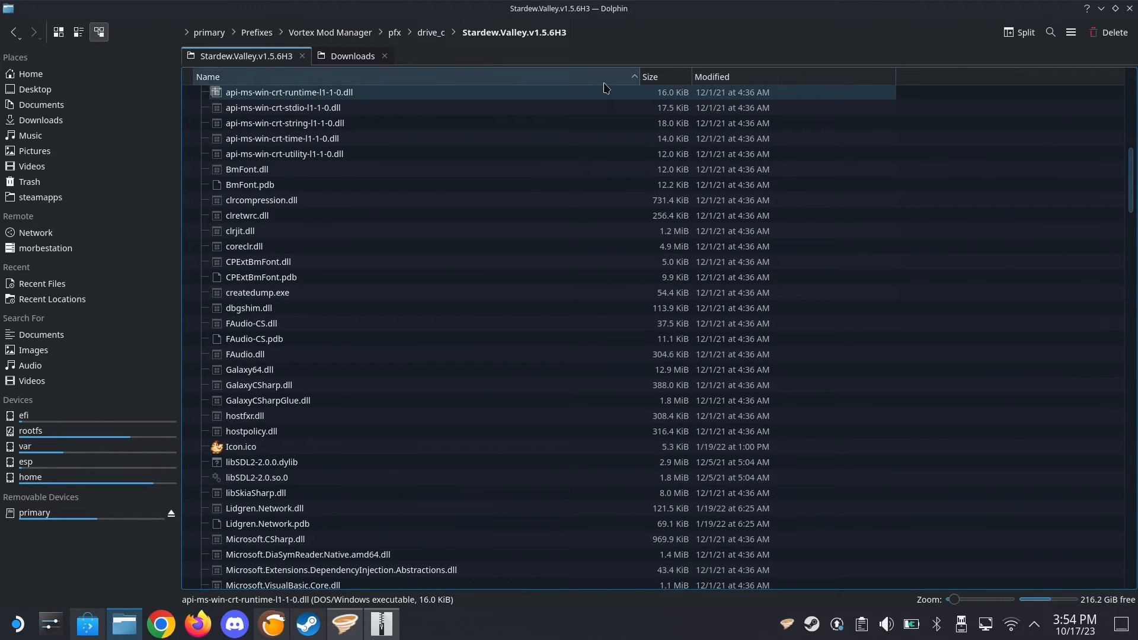
scroll(483, 296, "down", 20)
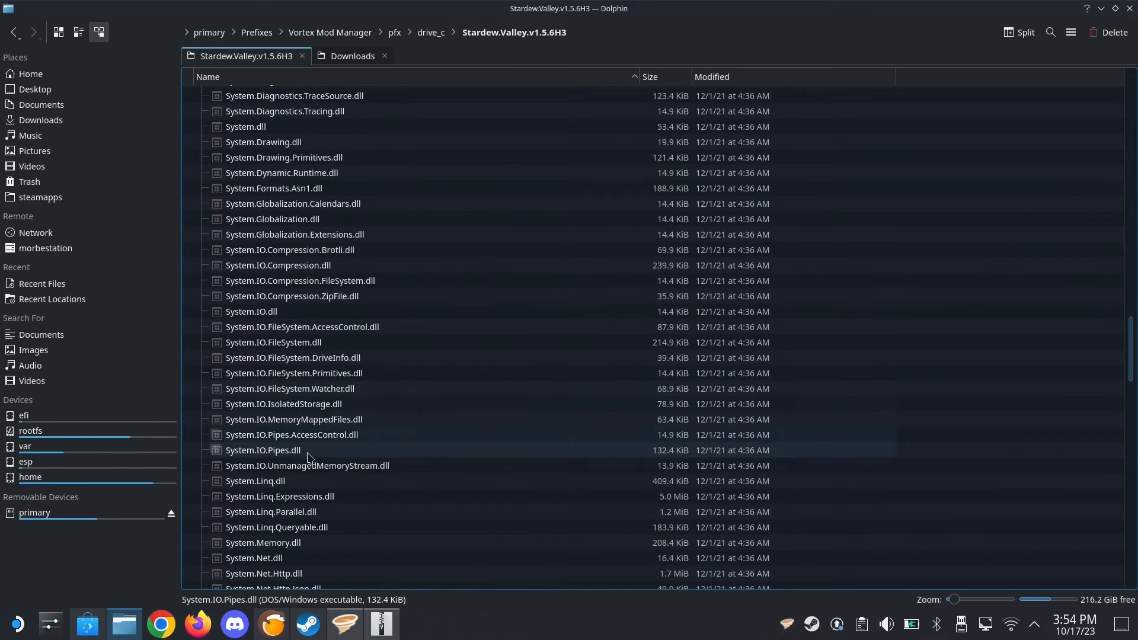
scroll(312, 454, "down", 12)
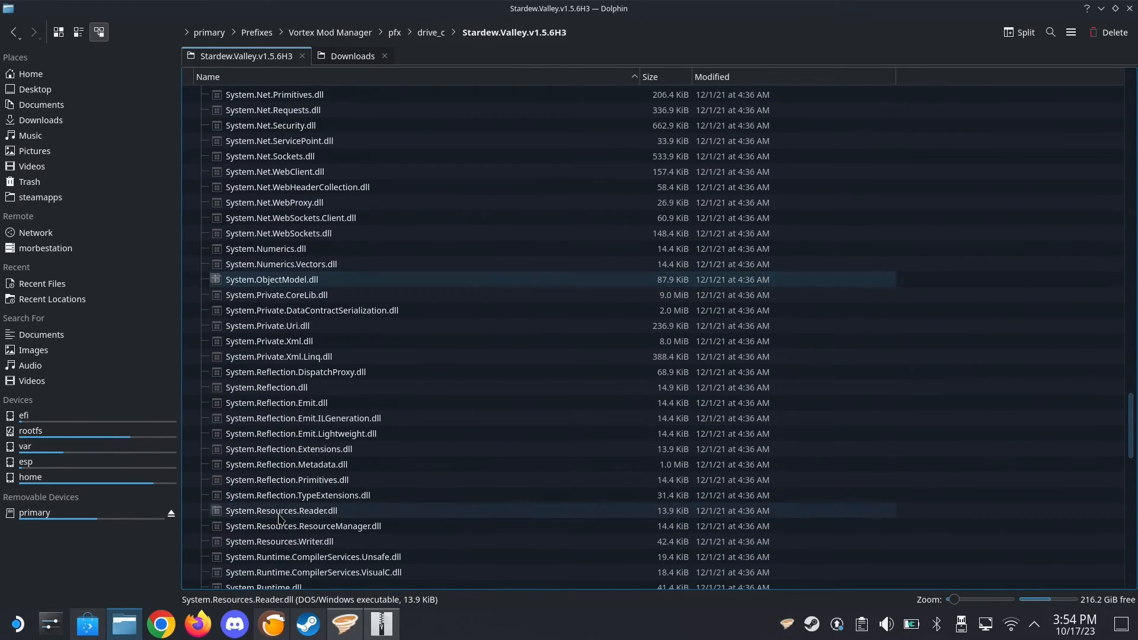
scroll(279, 518, "down", 7)
scroll(317, 405, "up", 20)
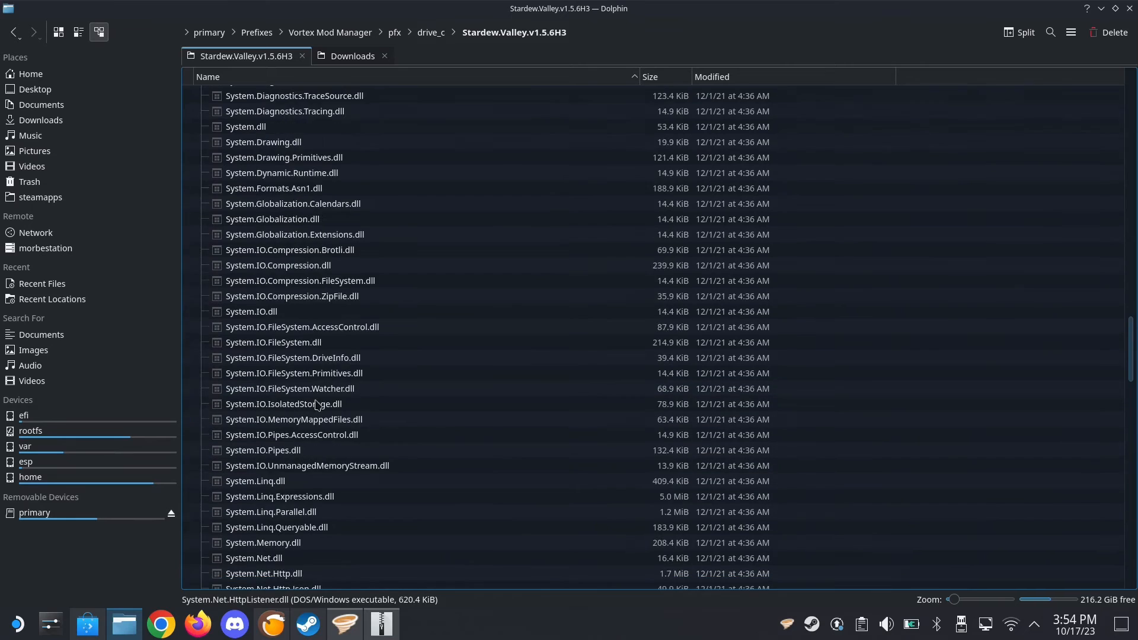
scroll(317, 405, "up", 9)
scroll(296, 347, "up", 5)
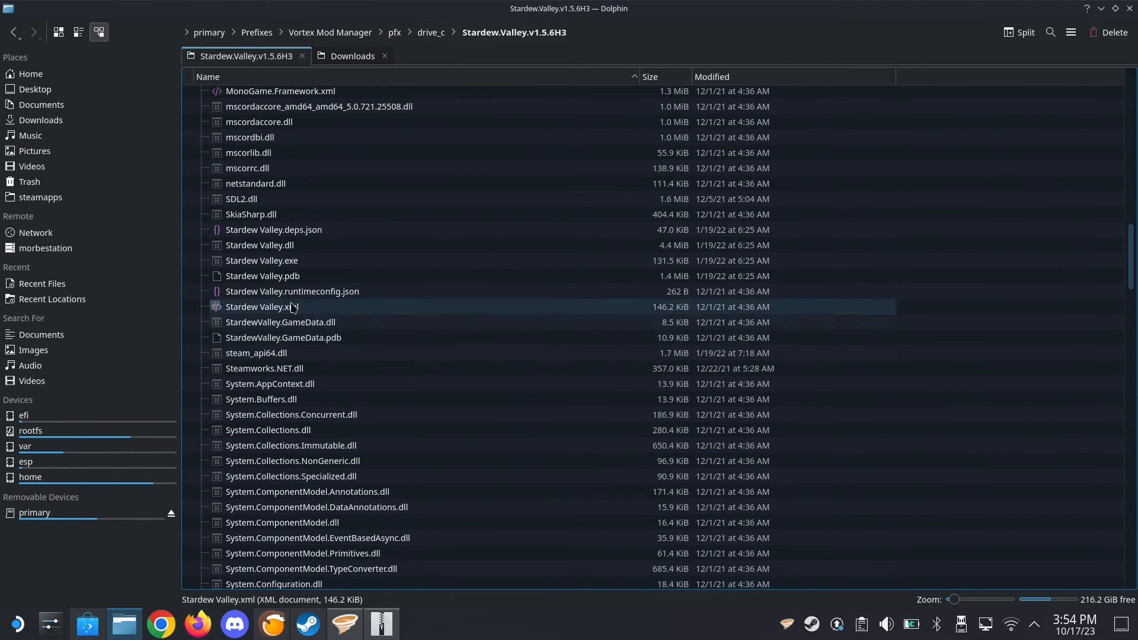
left_click(291, 263)
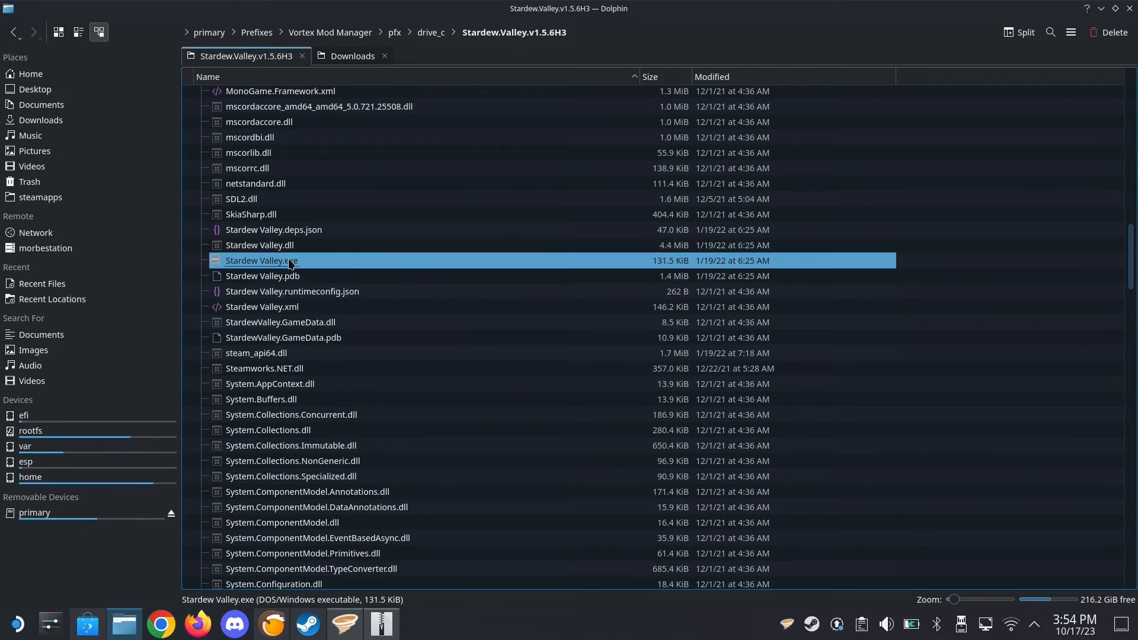
scroll(358, 272, "up", 3)
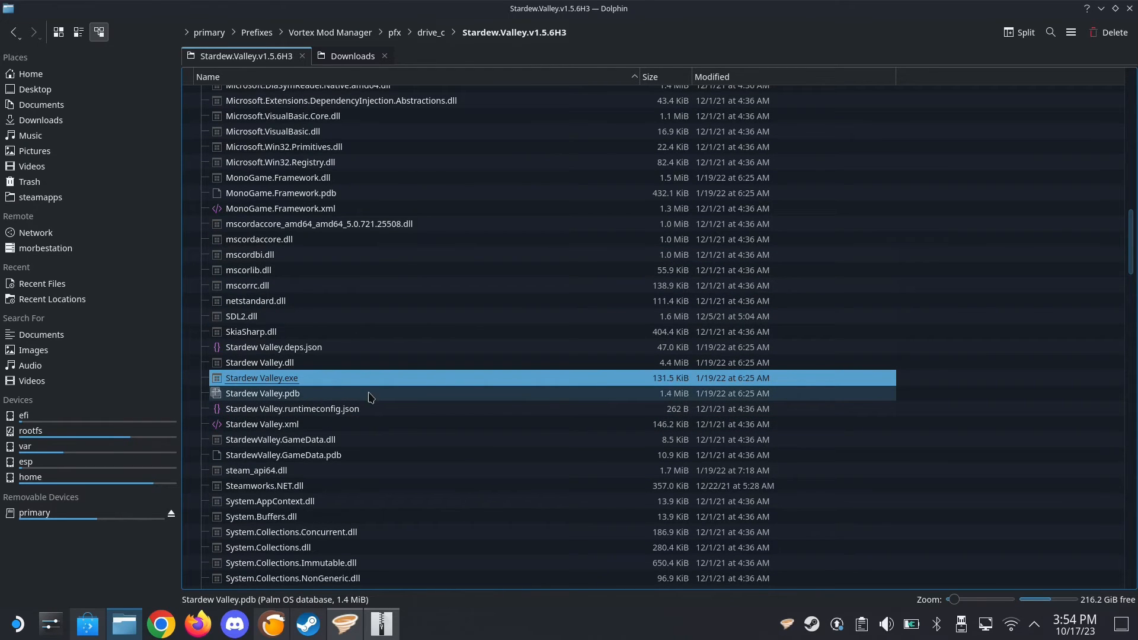
scroll(372, 375, "up", 15)
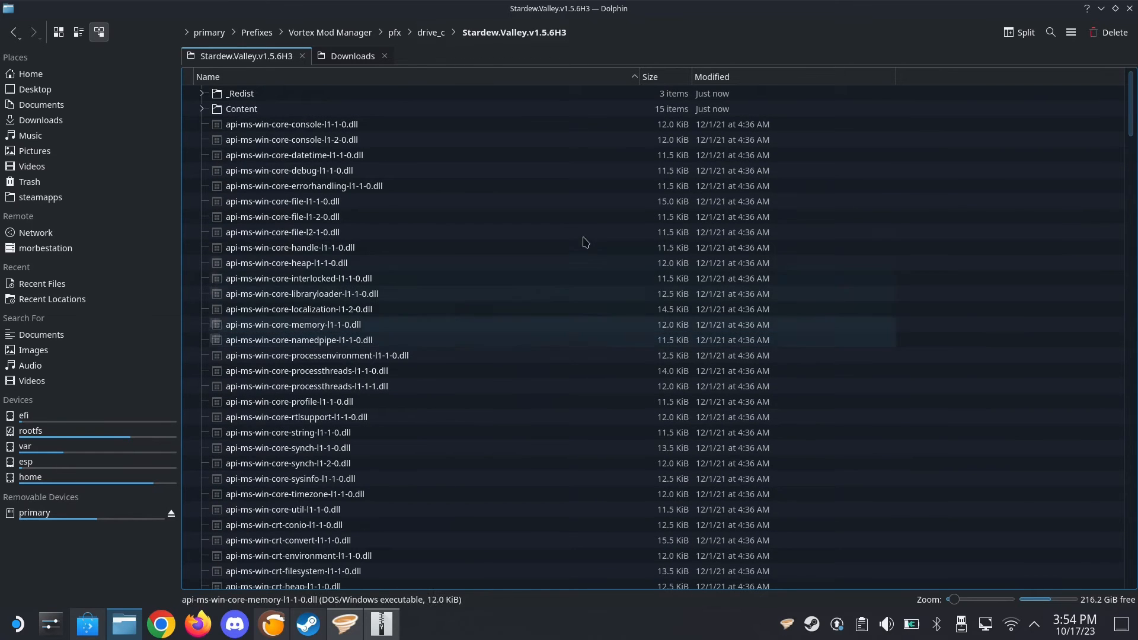
Minimize Dolphin, close the archive window, and search Vortex's games for "stardew"
left_click(1102, 9)
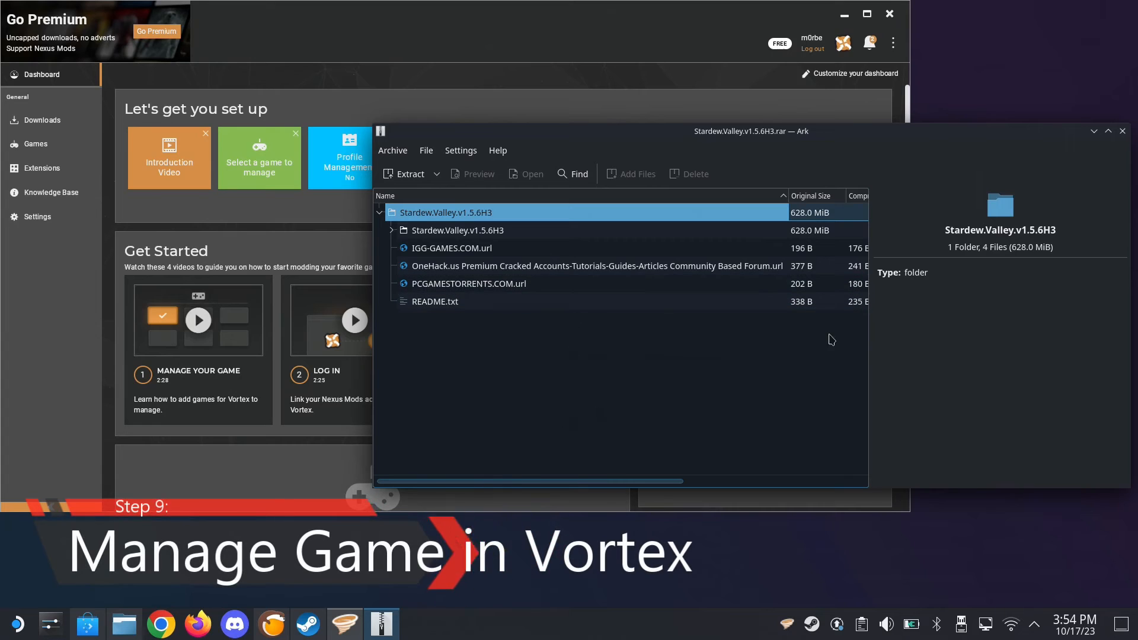
left_click(1122, 131)
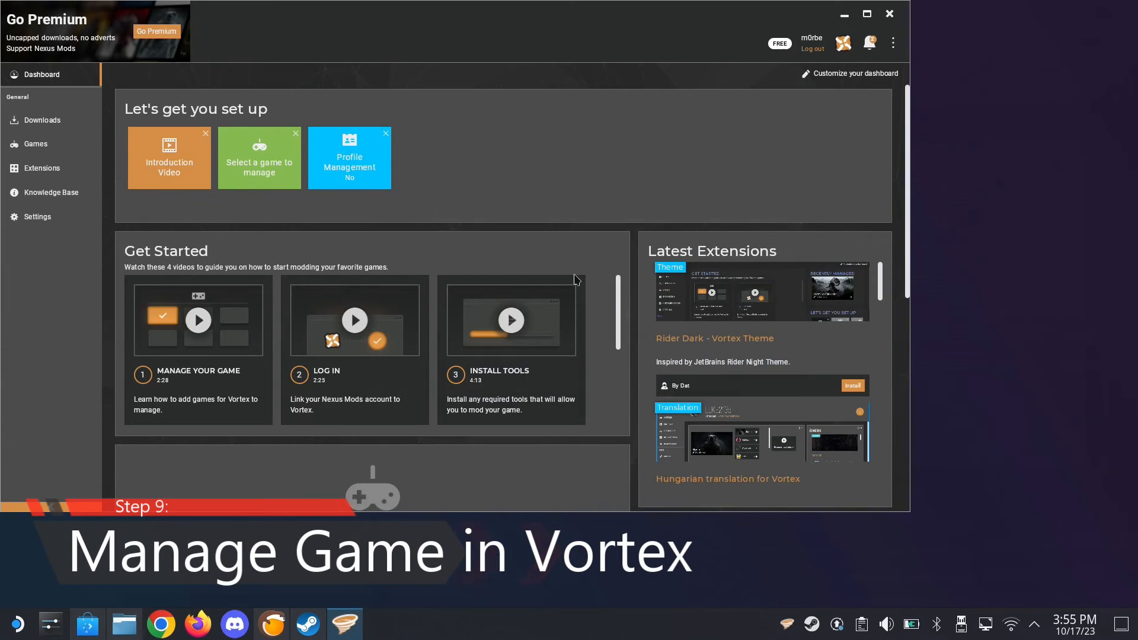
left_click(40, 149)
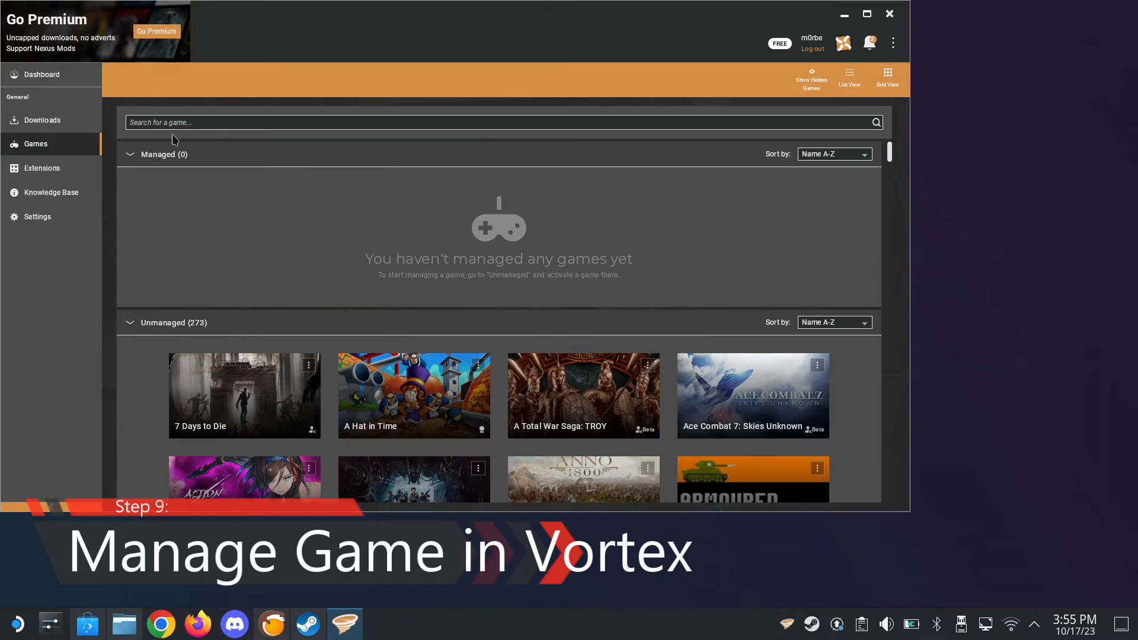
left_click(221, 118)
type("st")
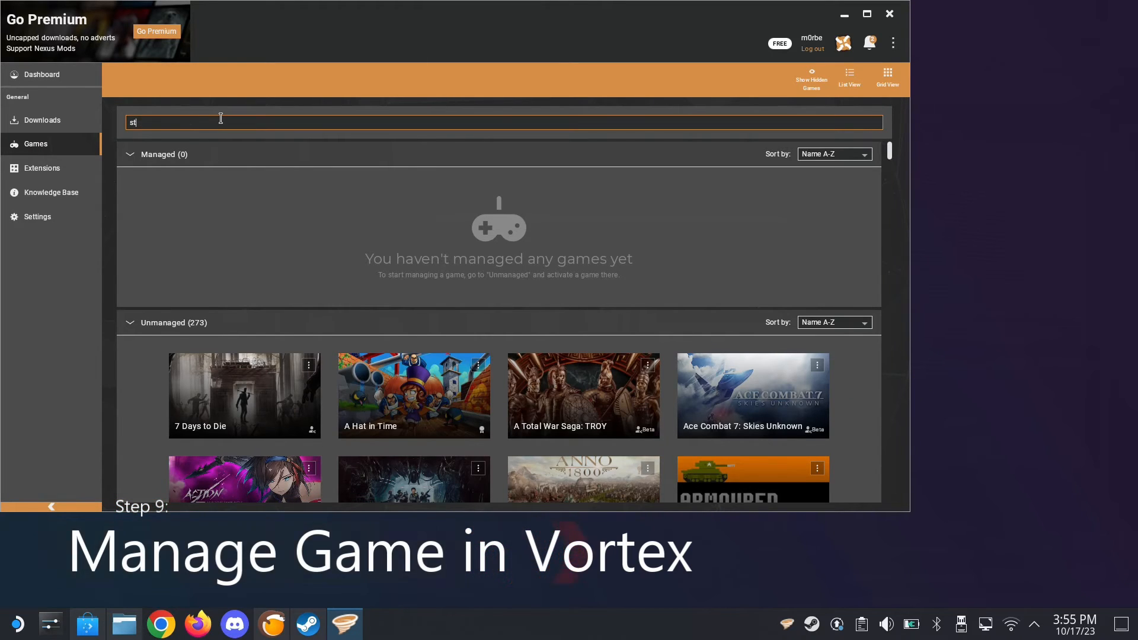
type("ardew")
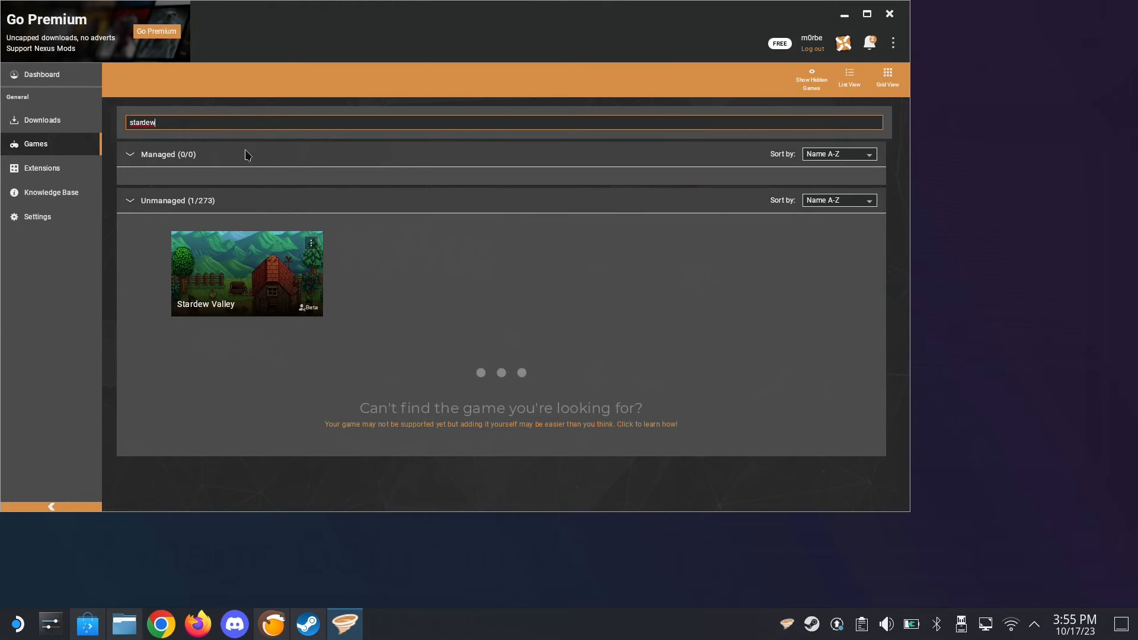
Manage Stardew Valley in Vortex, setting its game folder manually to Stardew.Valley.v1.5.6H3 on the C: drive
left_click(248, 274)
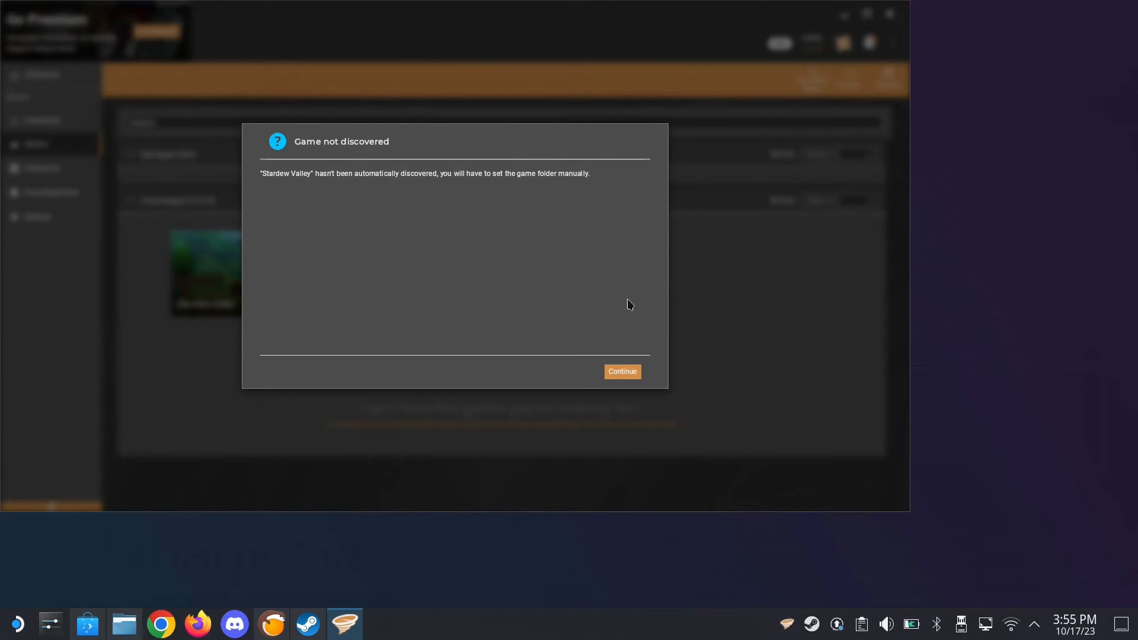
left_click(622, 374)
left_click(133, 58)
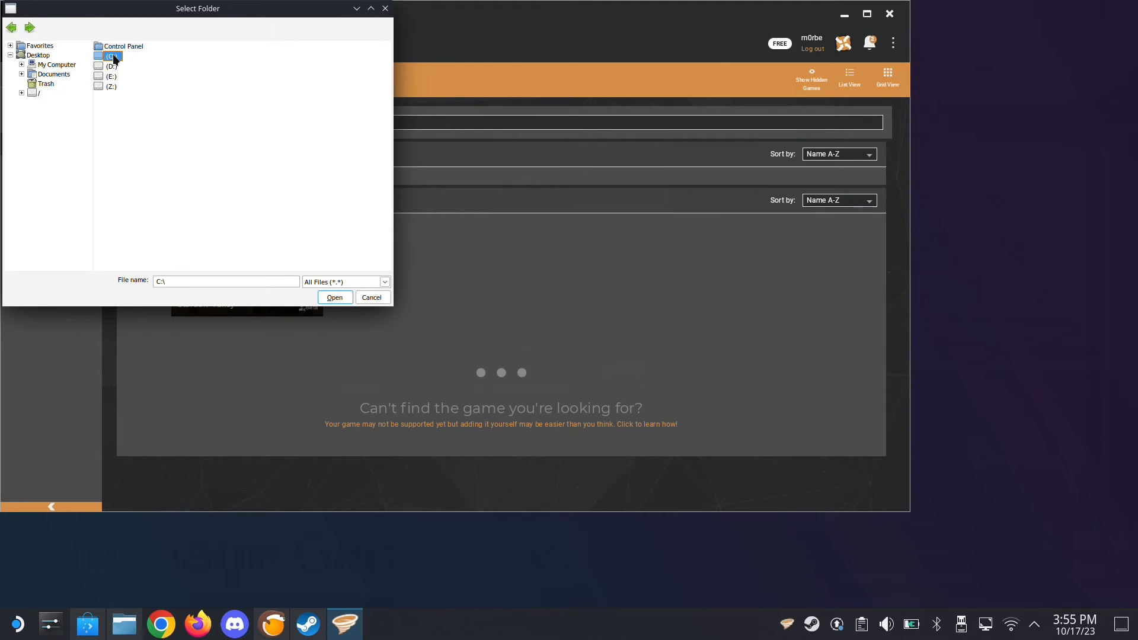
double_click(112, 56)
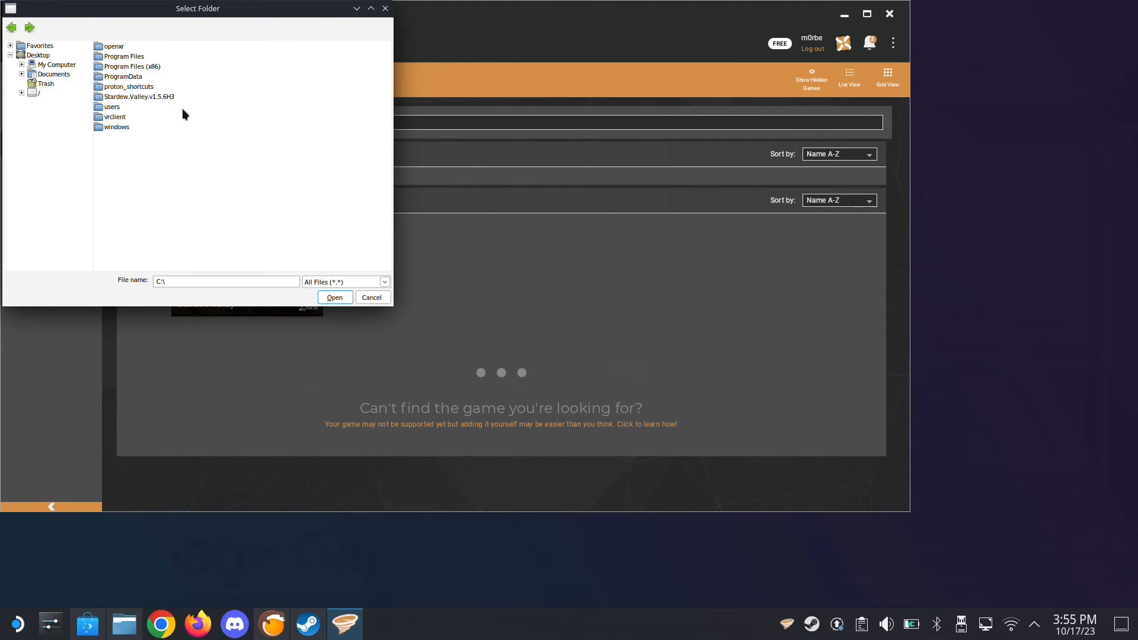
left_click(135, 98)
left_click(333, 299)
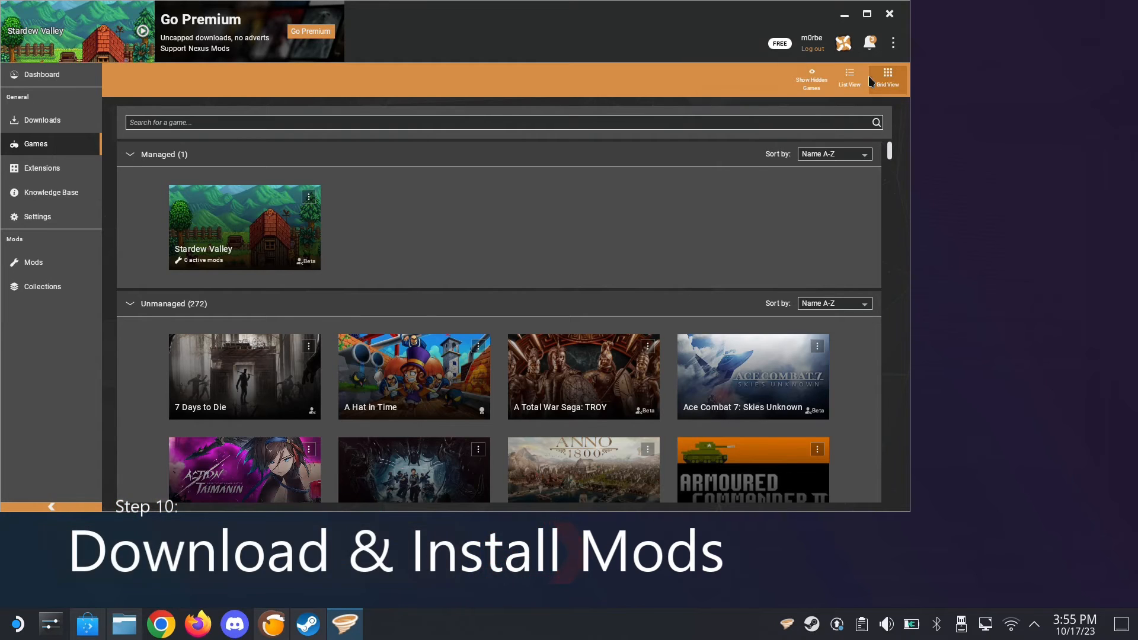
Start installing SMAPI from Vortex's notifications and open the SMAPI 3.18.6 download page
left_click(870, 43)
left_click(881, 126)
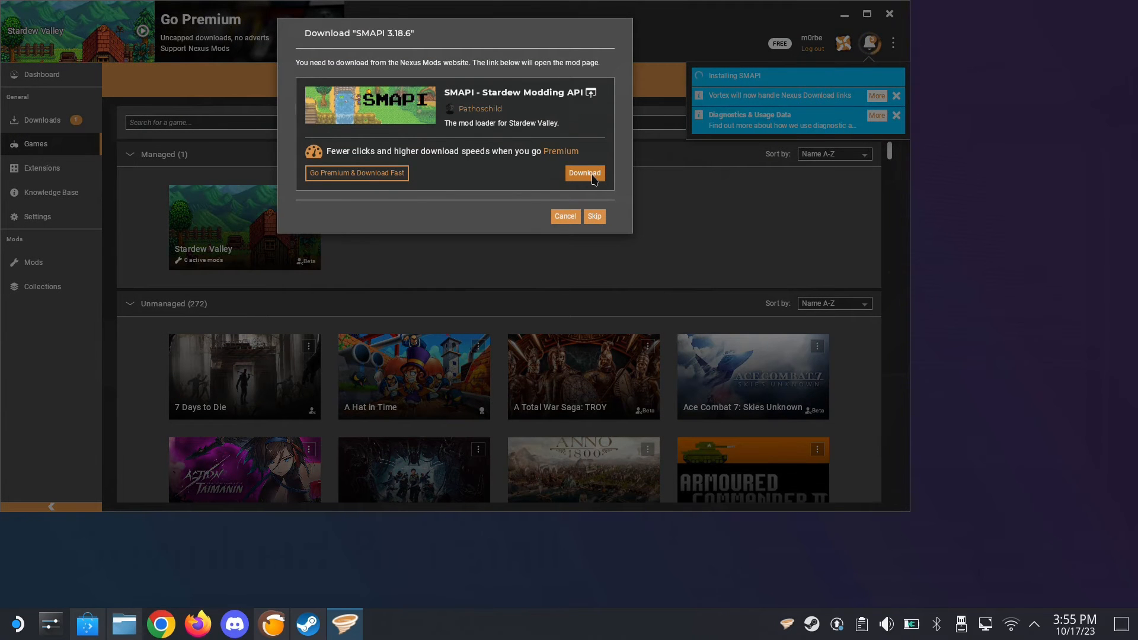
left_click(594, 179)
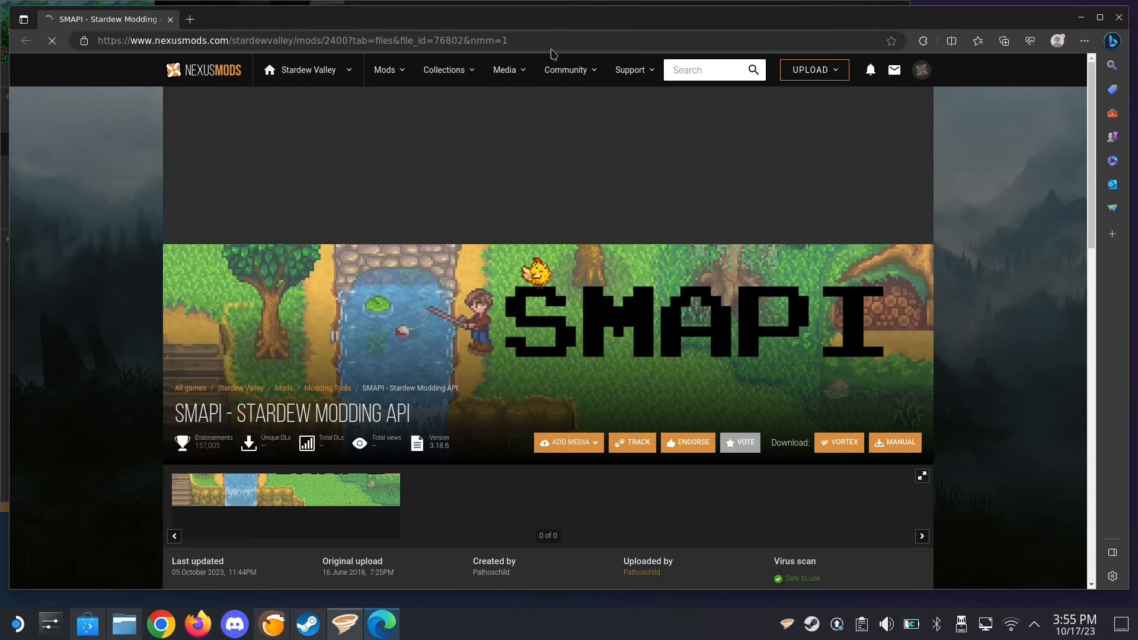
Copy the web address of the SMAPI download page in the browser and close the browser
left_click(564, 39)
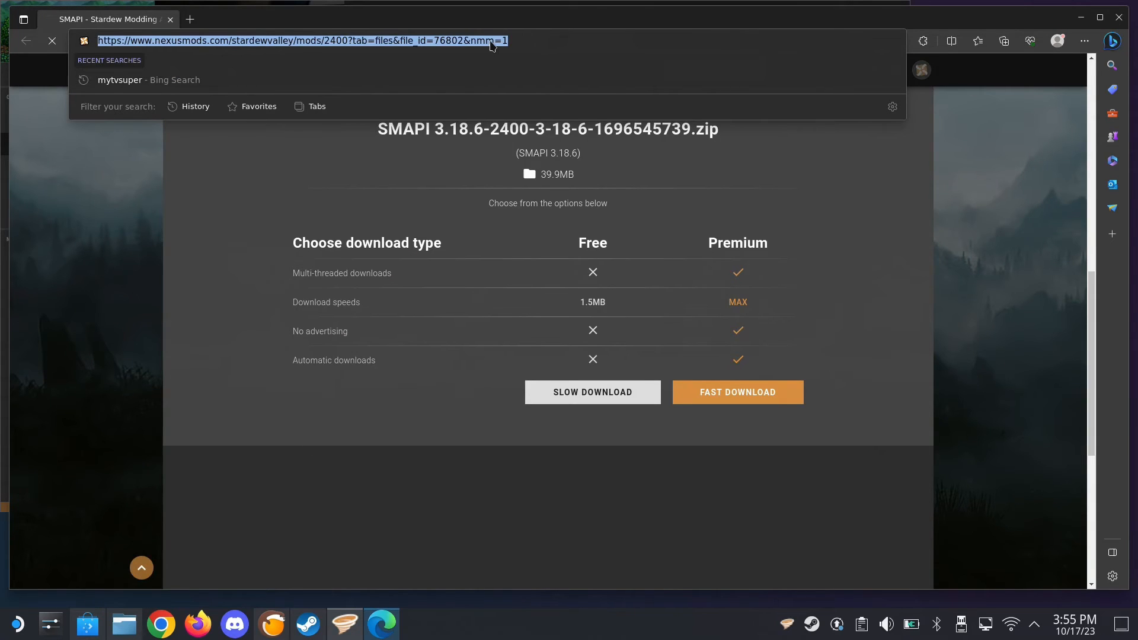
right_click(492, 45)
left_click(544, 141)
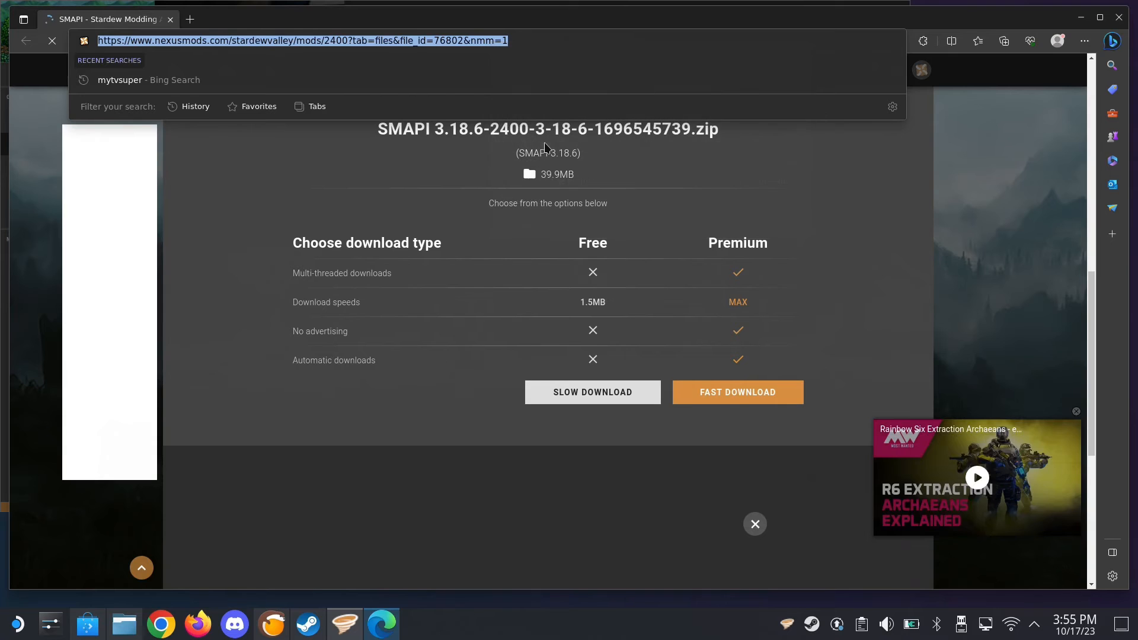
left_click(1119, 17)
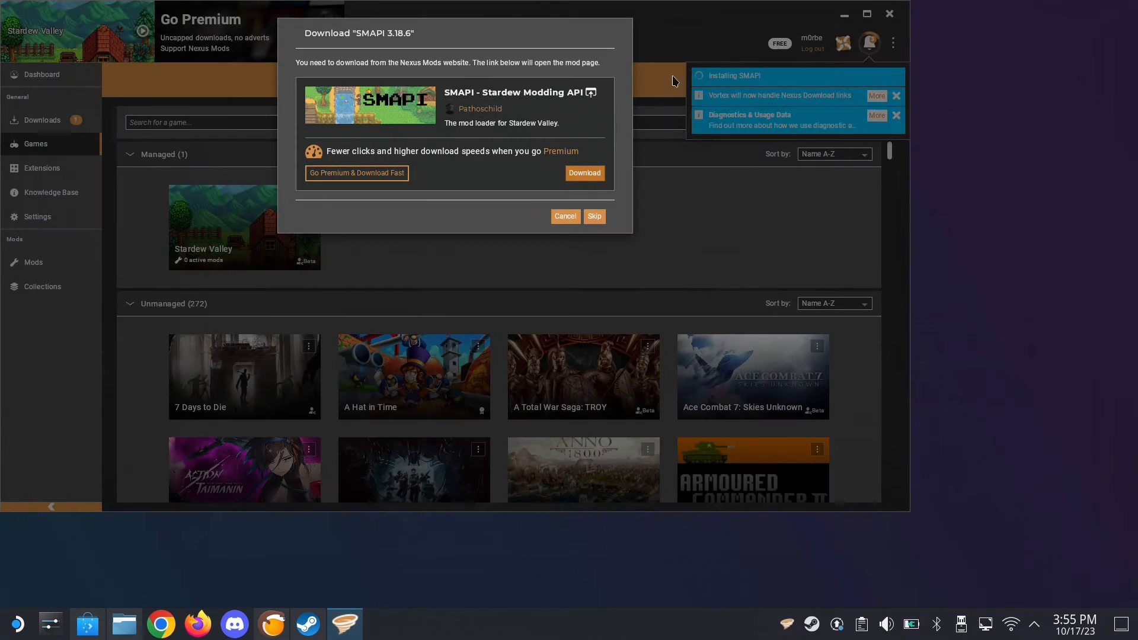
Skip the SMAPI 3.18.6 download prompt and dismiss the SMAPI installation error notification
left_click(589, 215)
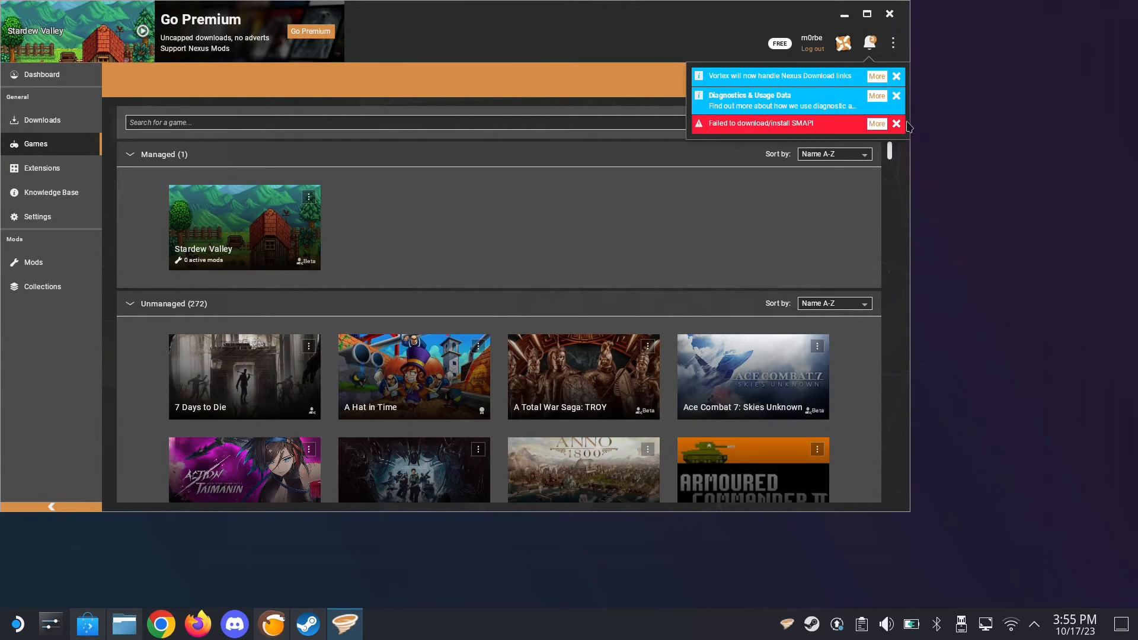
left_click(896, 124)
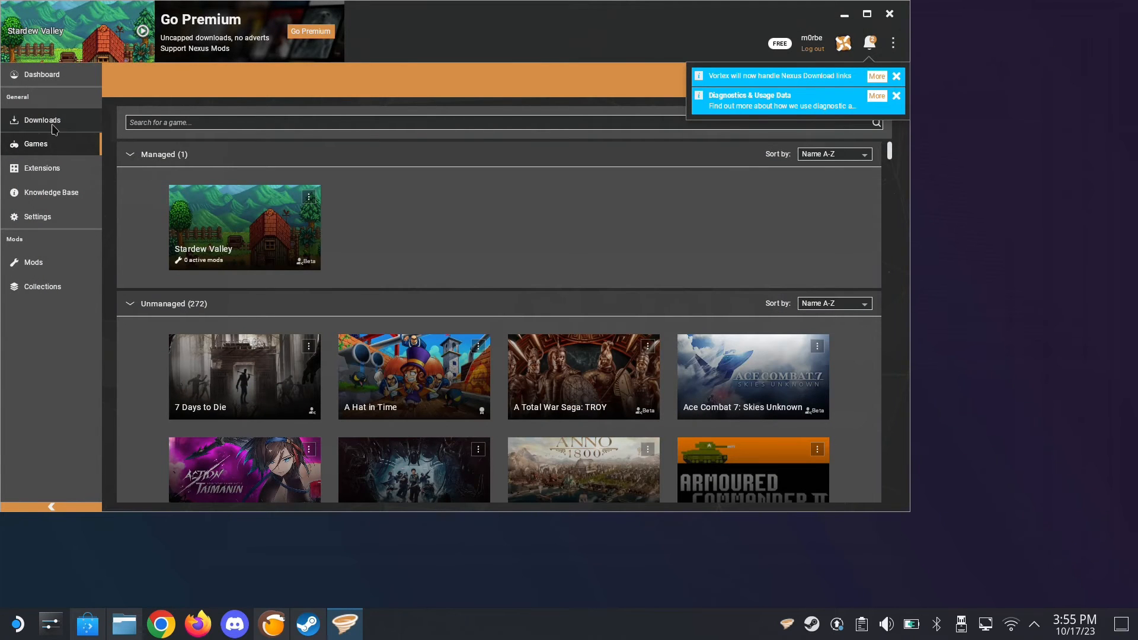
Start a download in Vortex from the copied SMAPI page URL and continue to the external Nexus Mods page
left_click(24, 121)
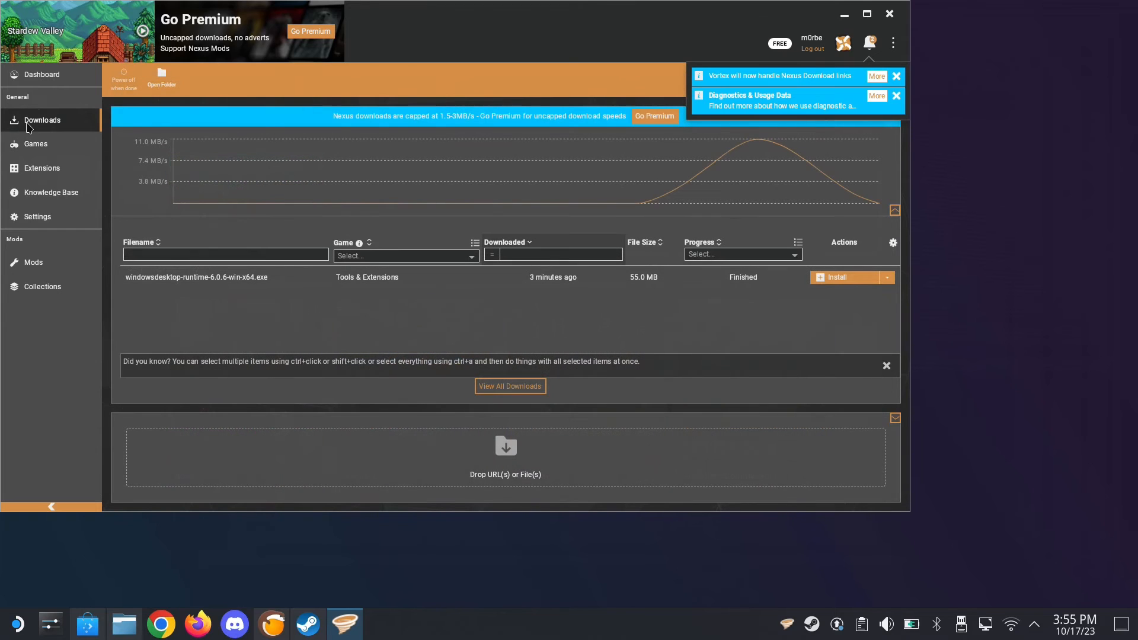
left_click(528, 460)
key("ctrl+v")
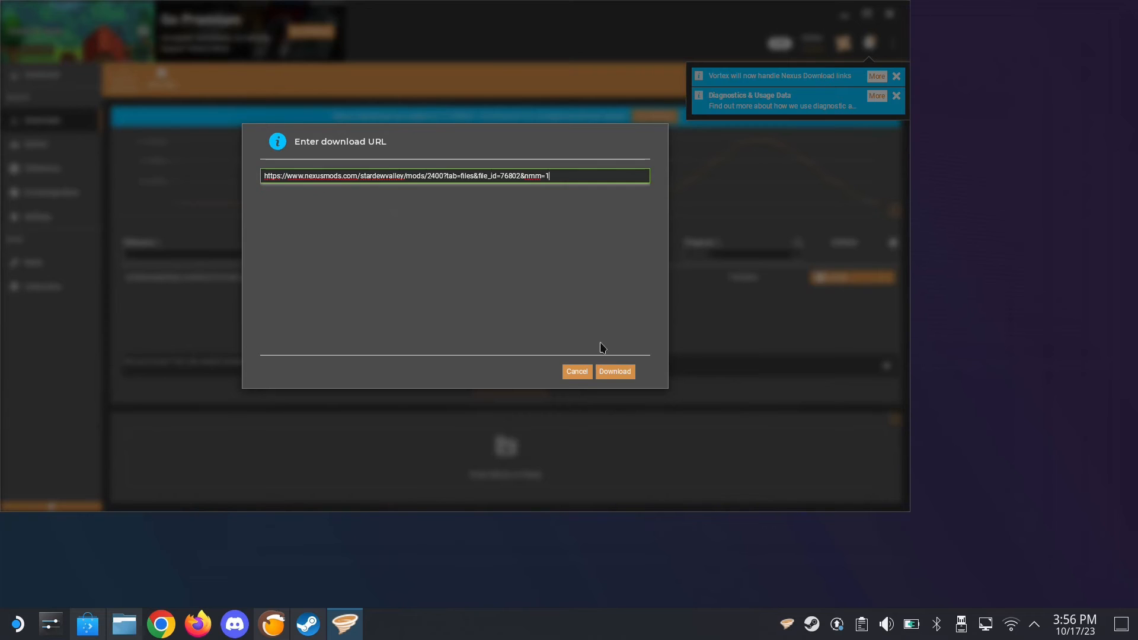
left_click(608, 372)
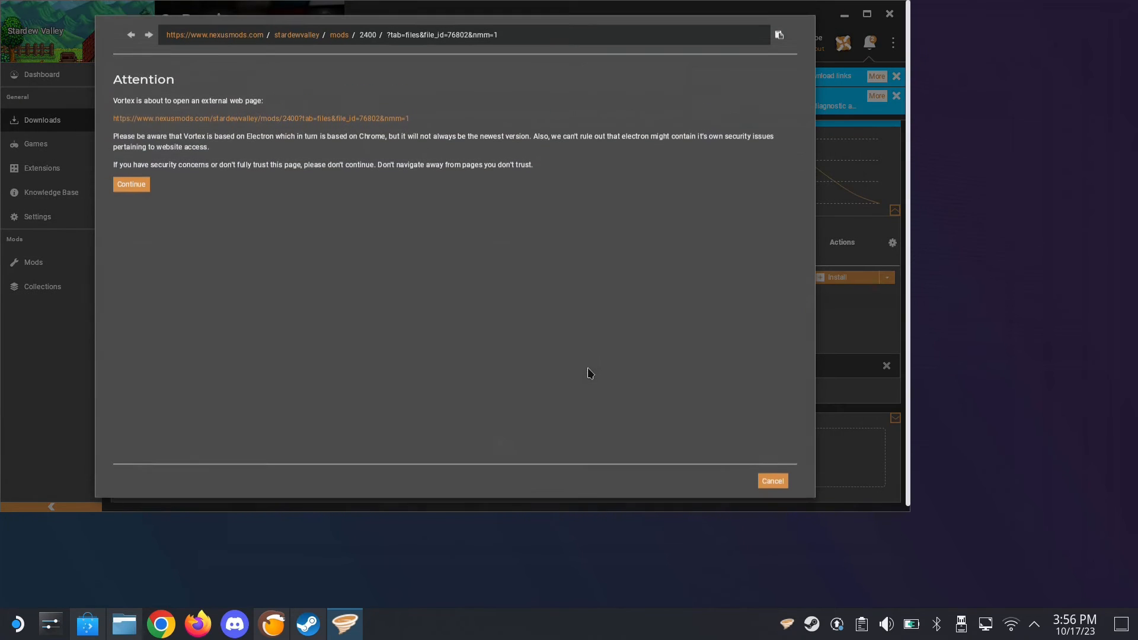
left_click(132, 187)
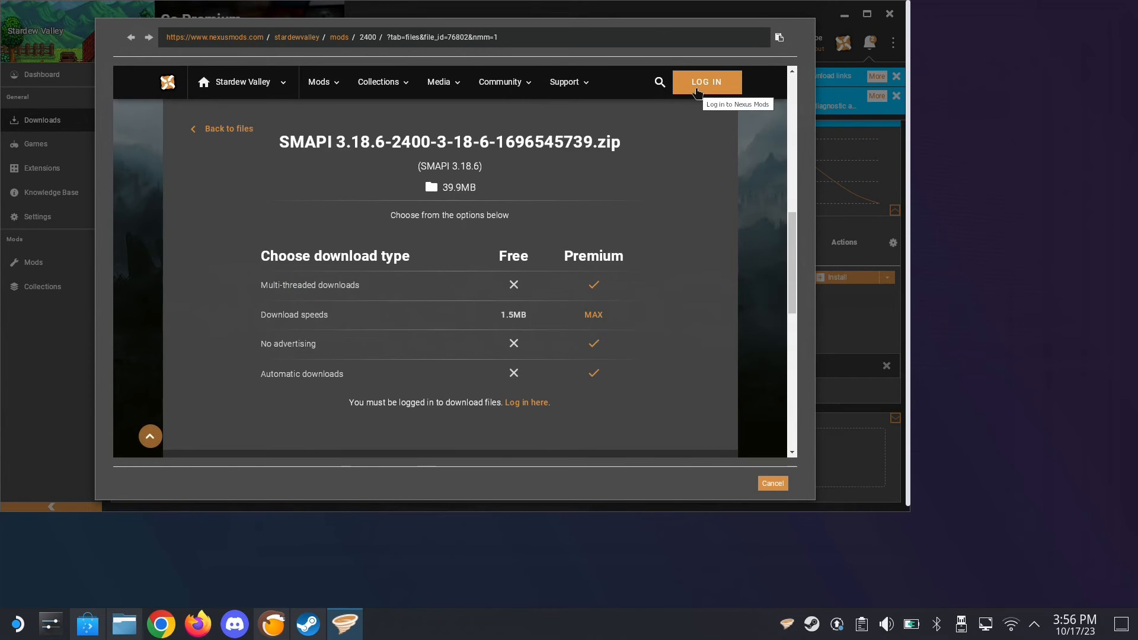
Log in to Nexus Mods with the account's email and password, and start the slow download of SMAPI 3.18.6
left_click(703, 87)
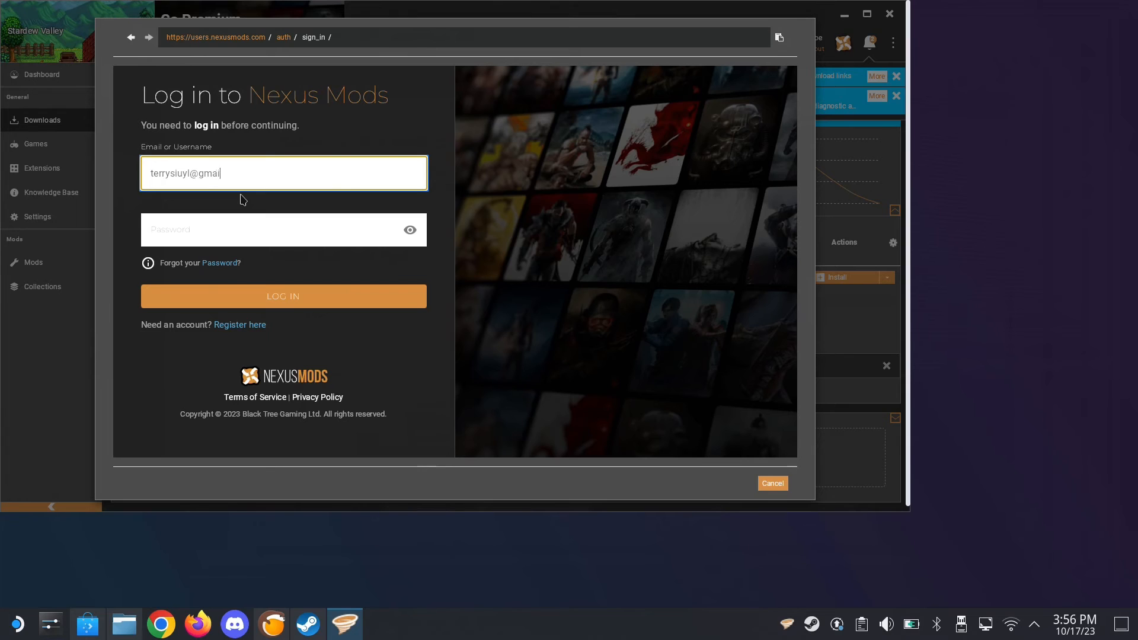
key("Tab")
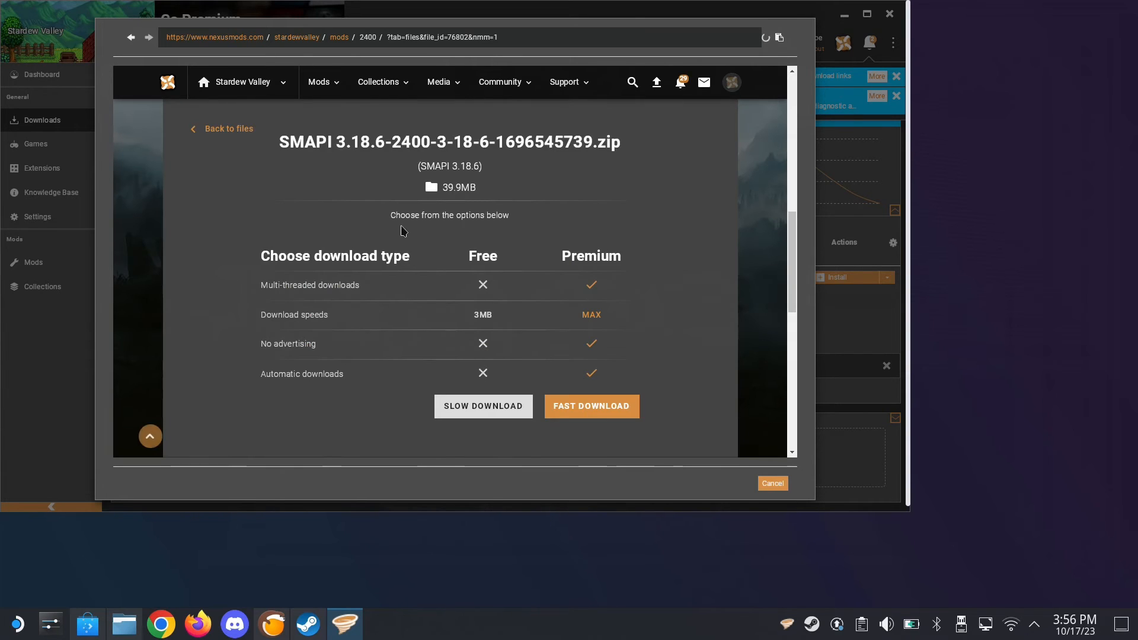
left_click(482, 406)
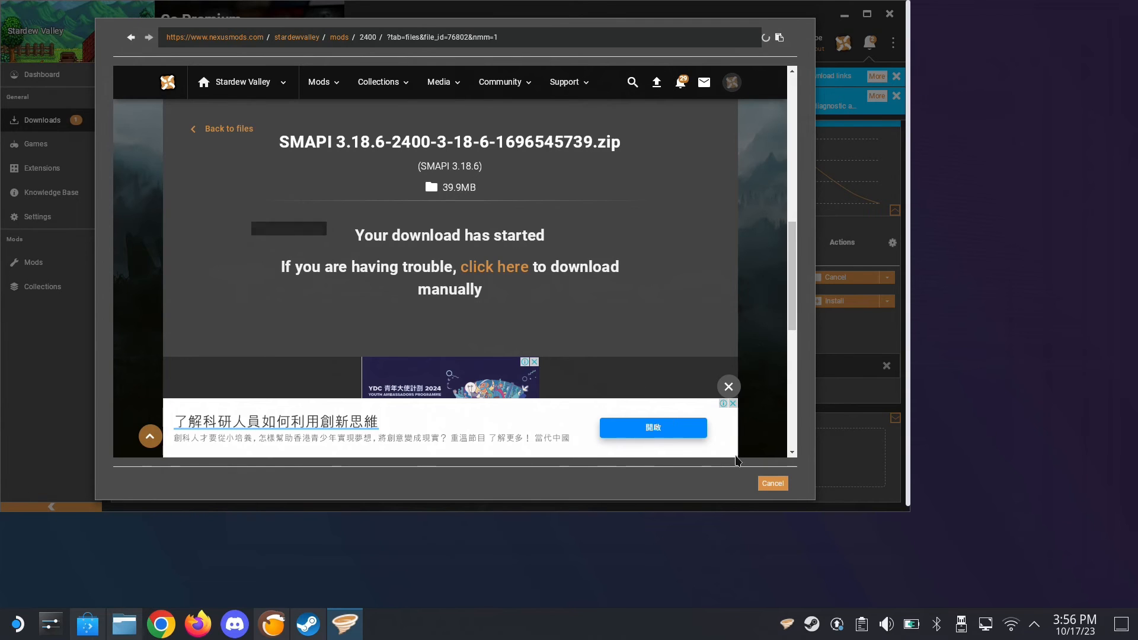
Browse the most endorsed Stardew Valley mods and open the CJB Cheats Menu page
left_click(320, 83)
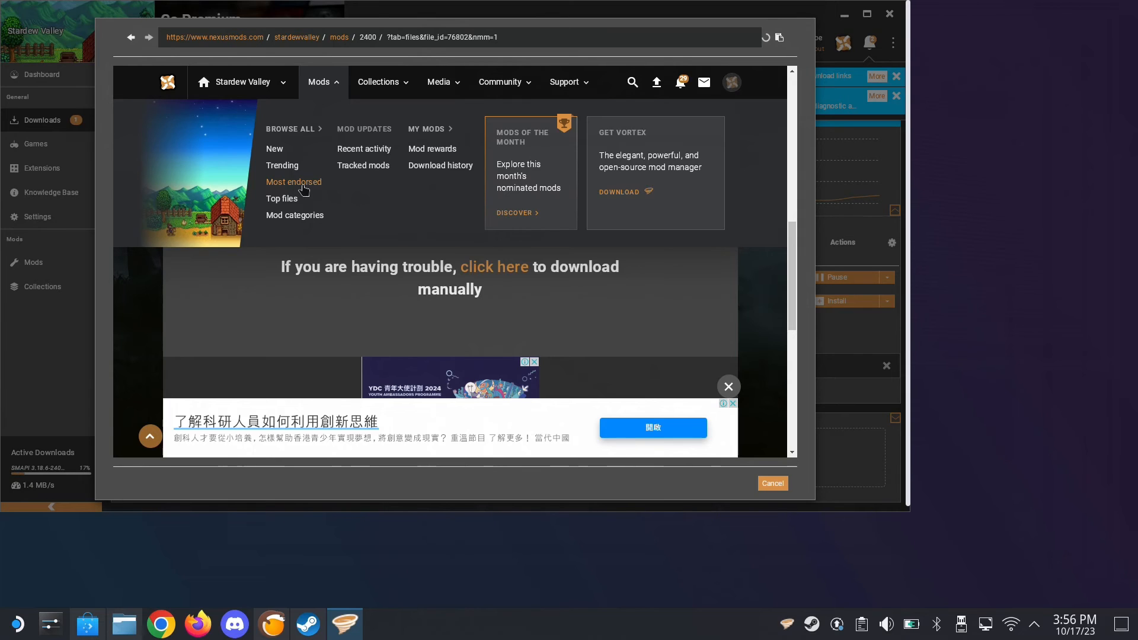
left_click(304, 189)
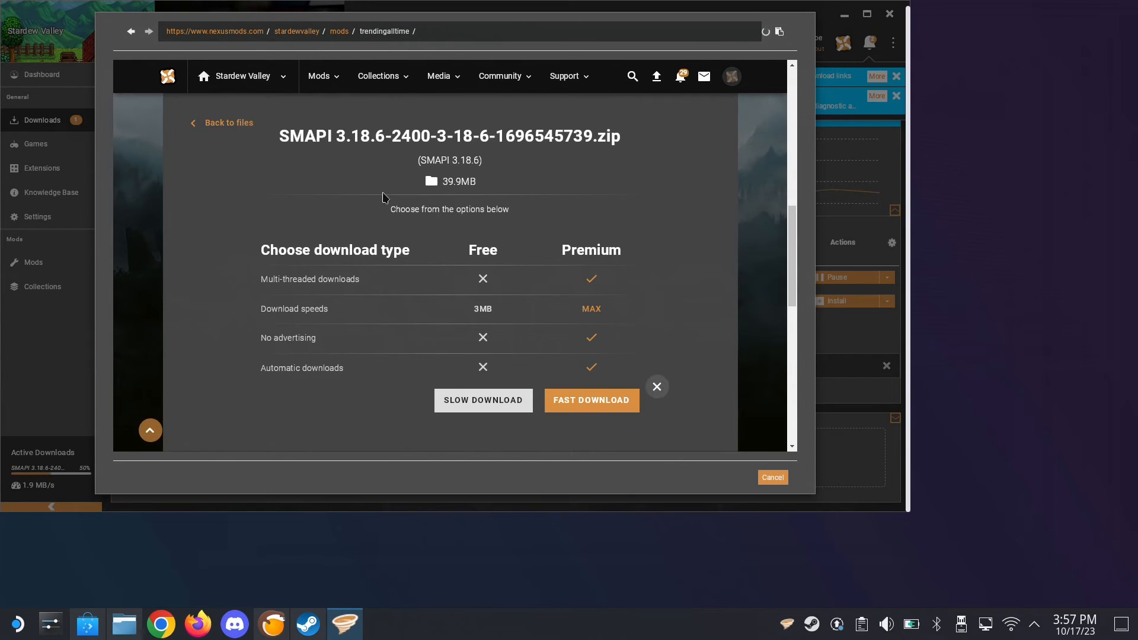
mouse_move(318, 86)
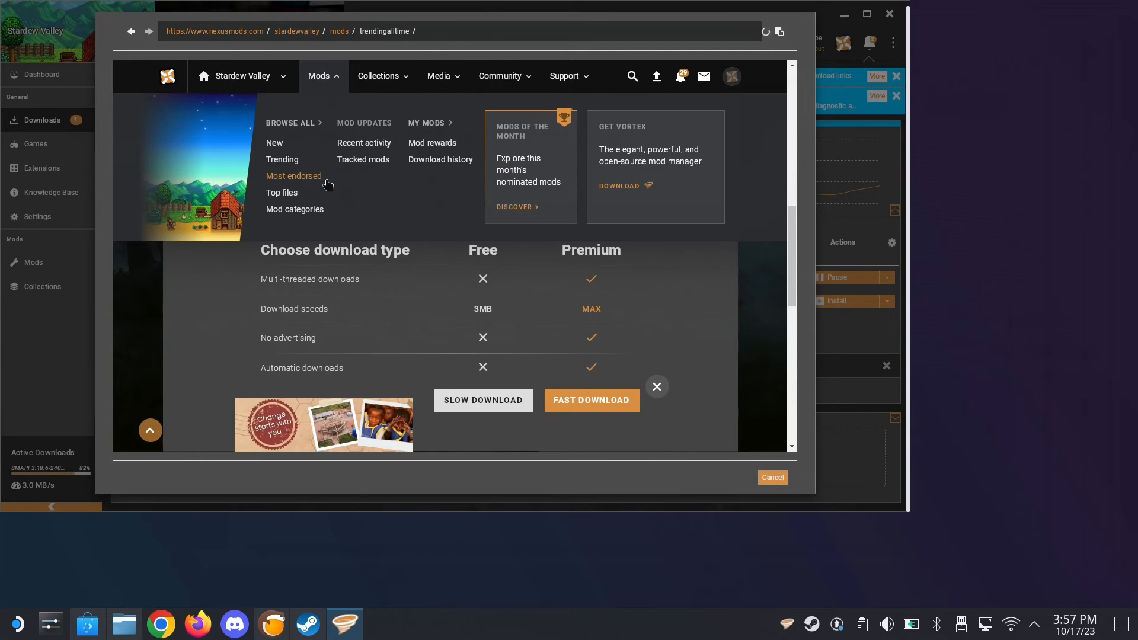
left_click(324, 181)
scroll(455, 195, "down", 5)
scroll(455, 196, "down", 3)
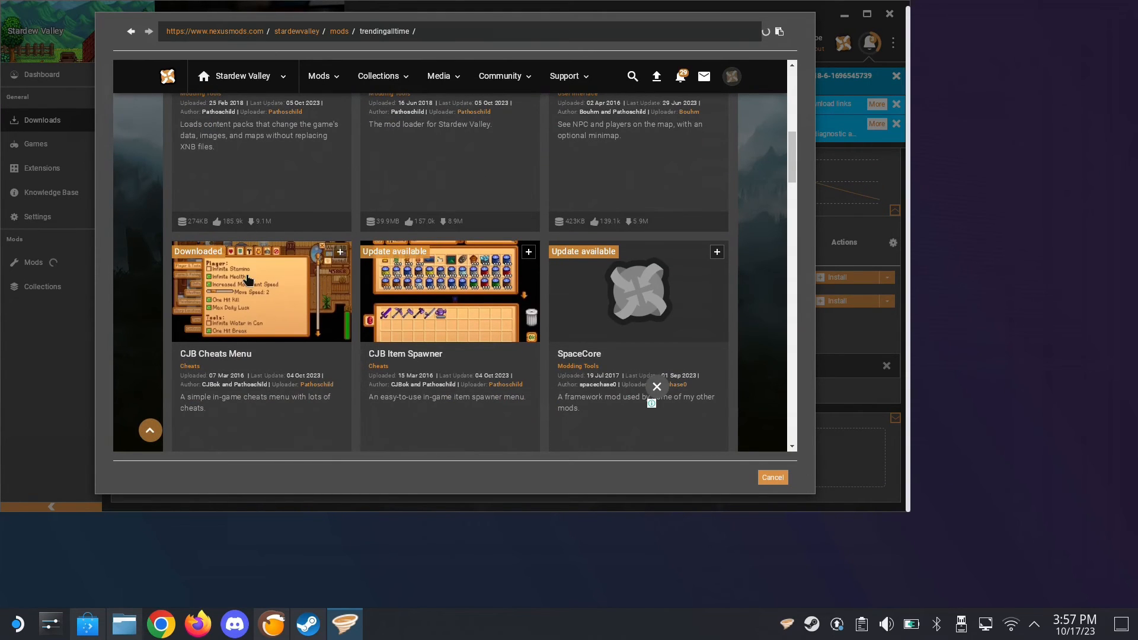
left_click(338, 274)
Download the CJB Cheats Menu 1.33.3 main file through the mod manager with the slow option, and close the embedded browser
scroll(439, 208, "down", 4)
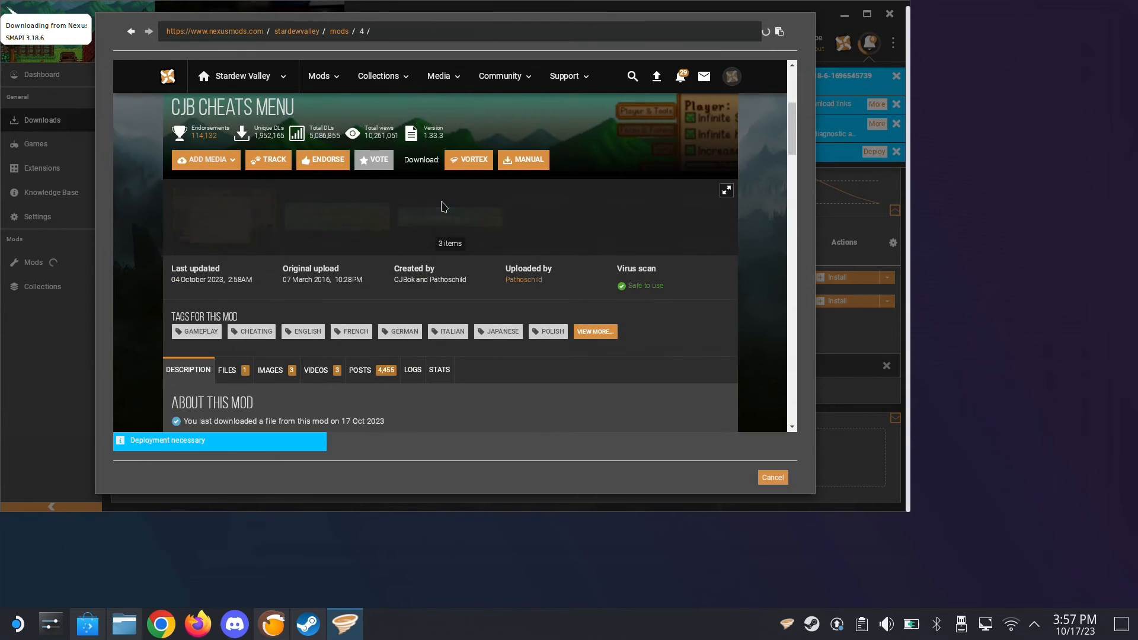
scroll(442, 206, "down", 3)
scroll(442, 207, "down", 3)
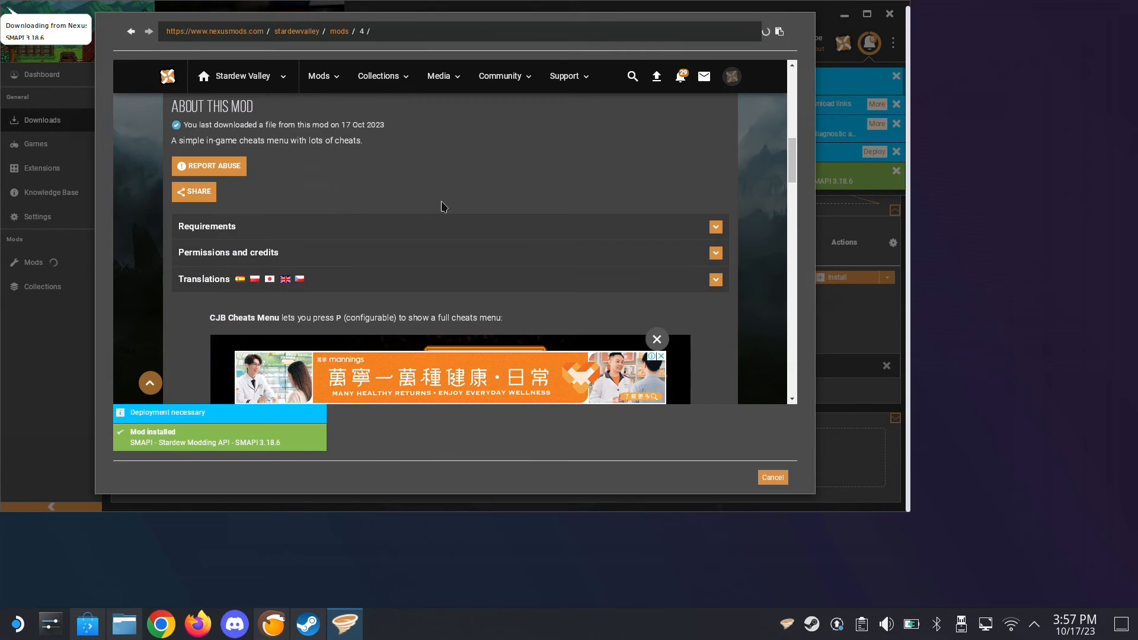
scroll(444, 206, "up", 2)
left_click(225, 194)
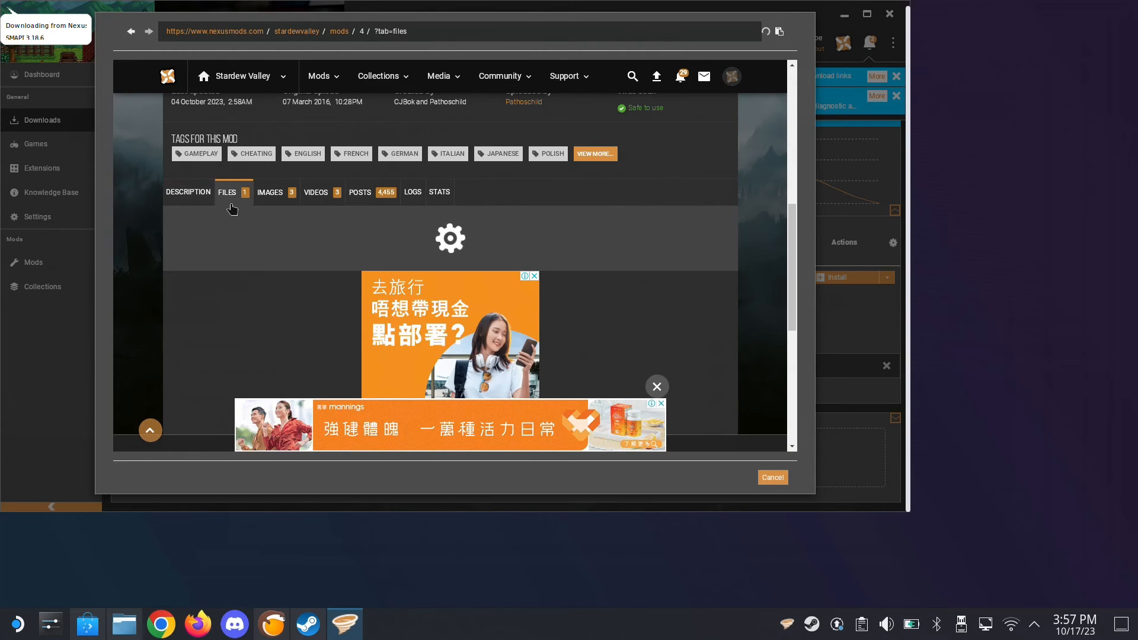
scroll(325, 244, "up", 5)
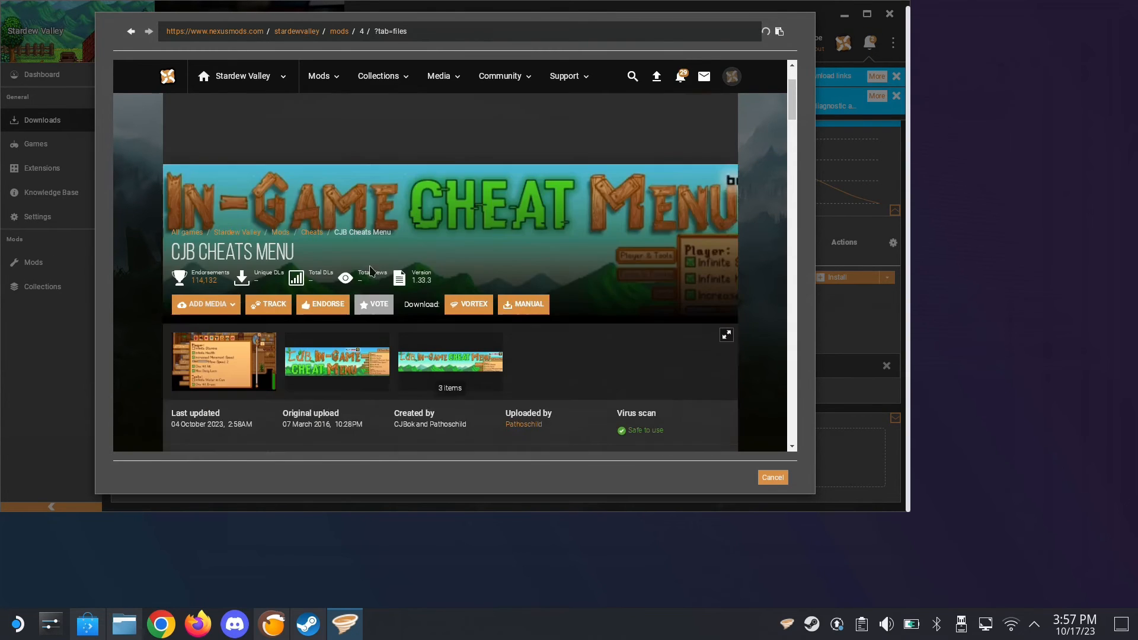
scroll(371, 270, "down", 6)
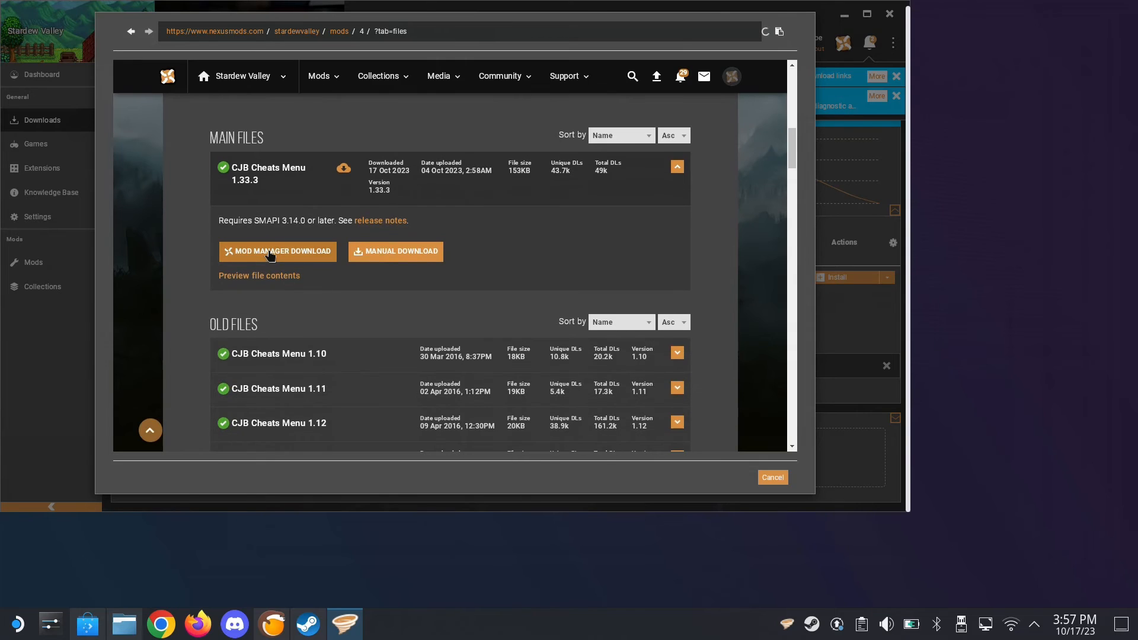
left_click(269, 252)
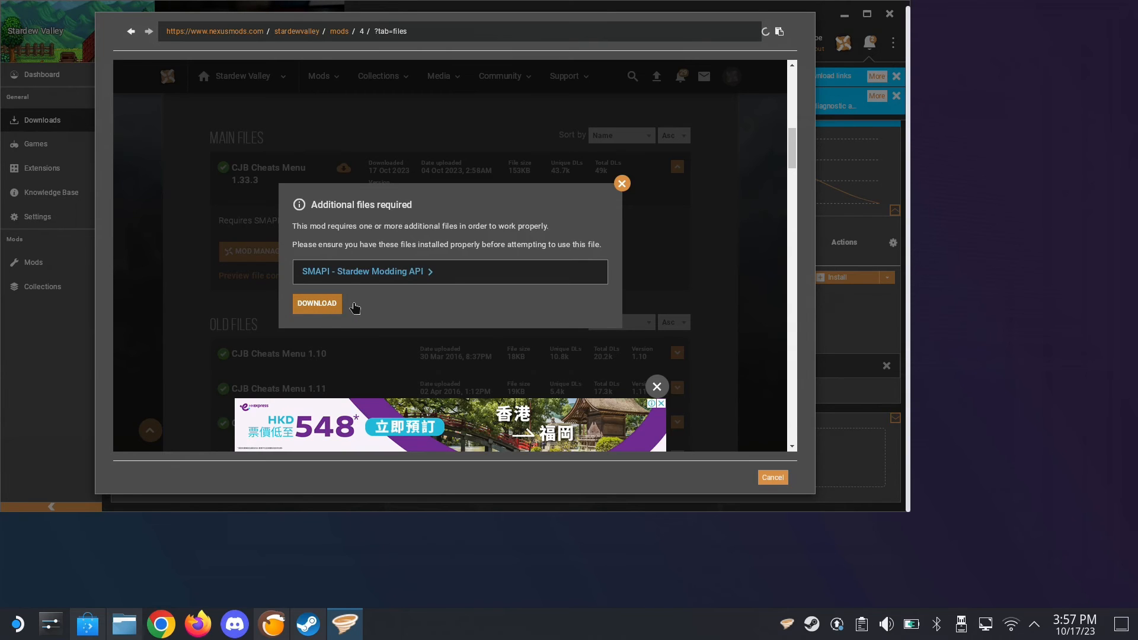
left_click(314, 305)
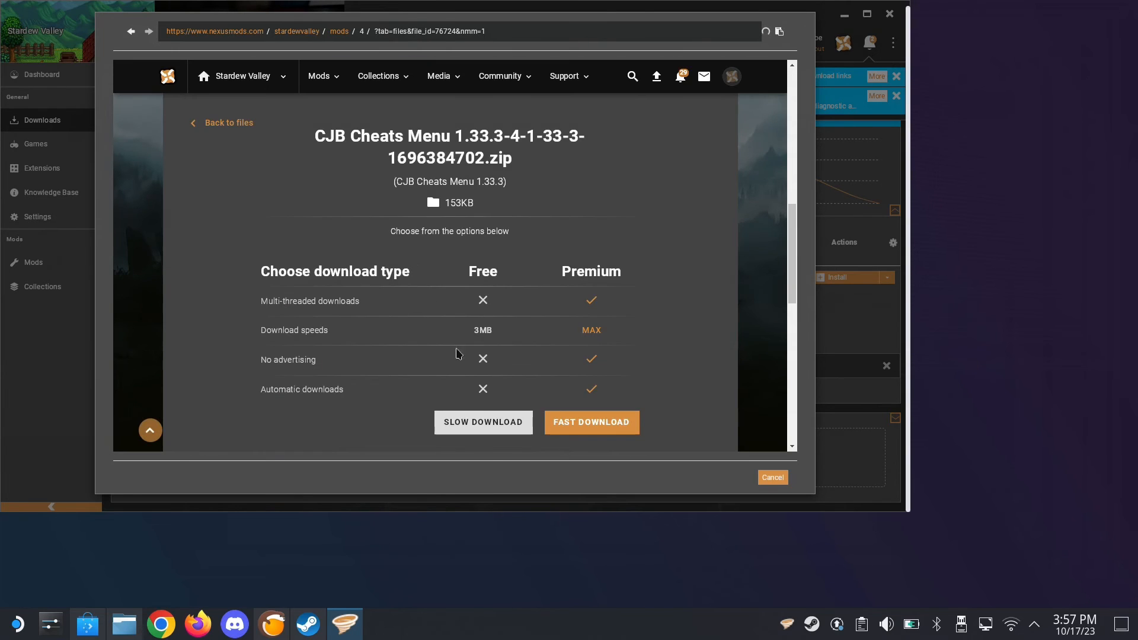
left_click(455, 422)
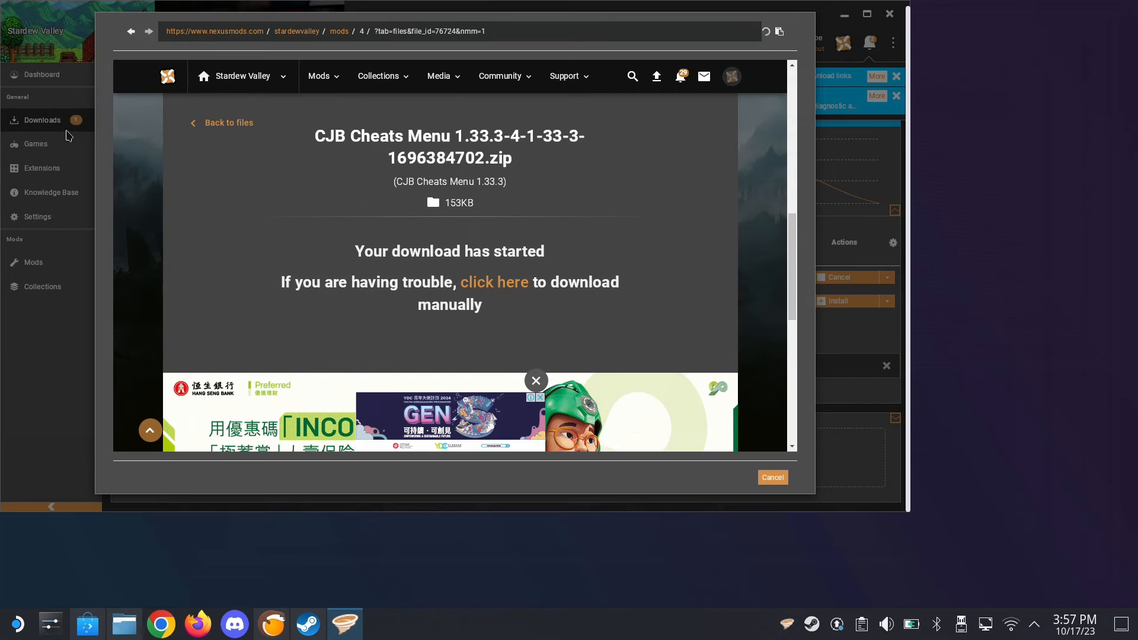
left_click(776, 475)
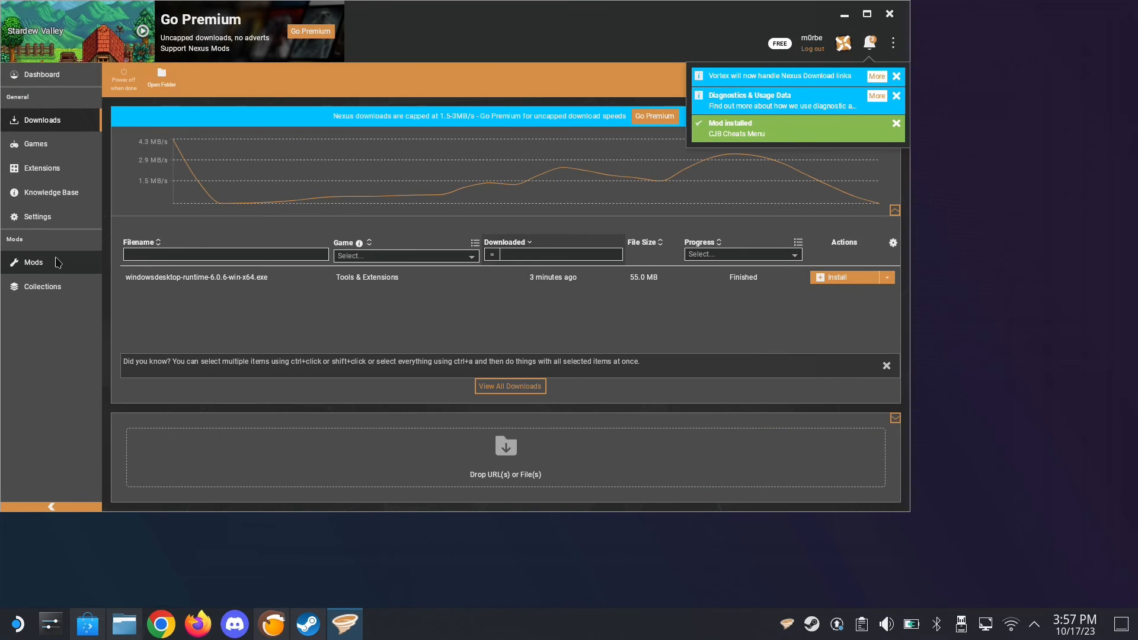
Show the installed Stardew Valley mods in Vortex and dismiss the download-link and diagnostics notifications
left_click(58, 262)
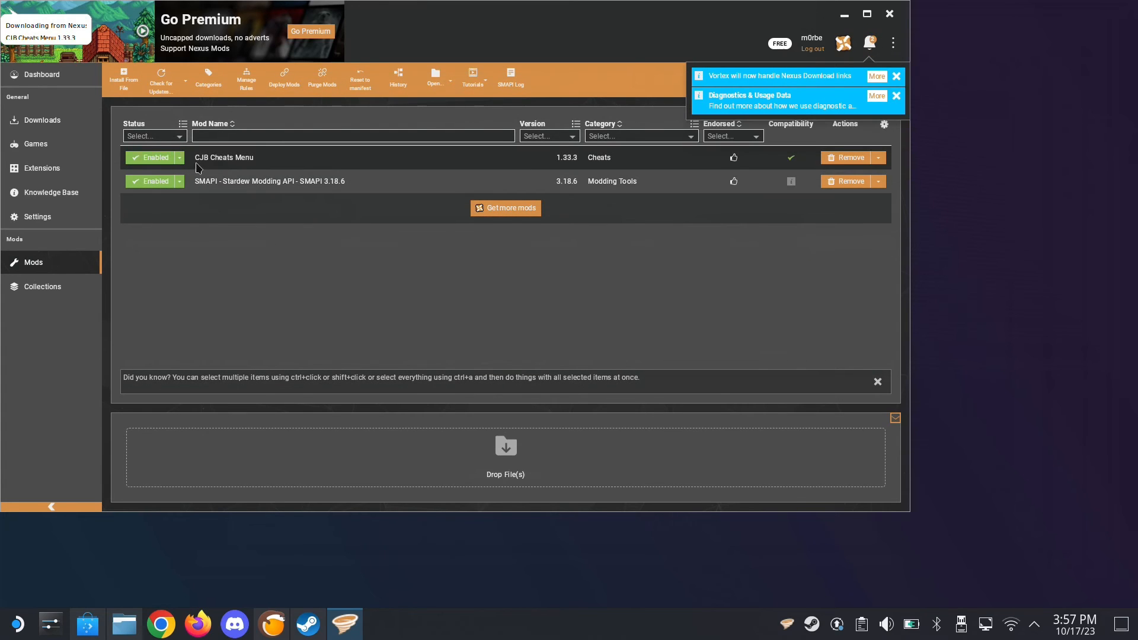
left_click(871, 44)
left_click(870, 44)
mouse_move(785, 109)
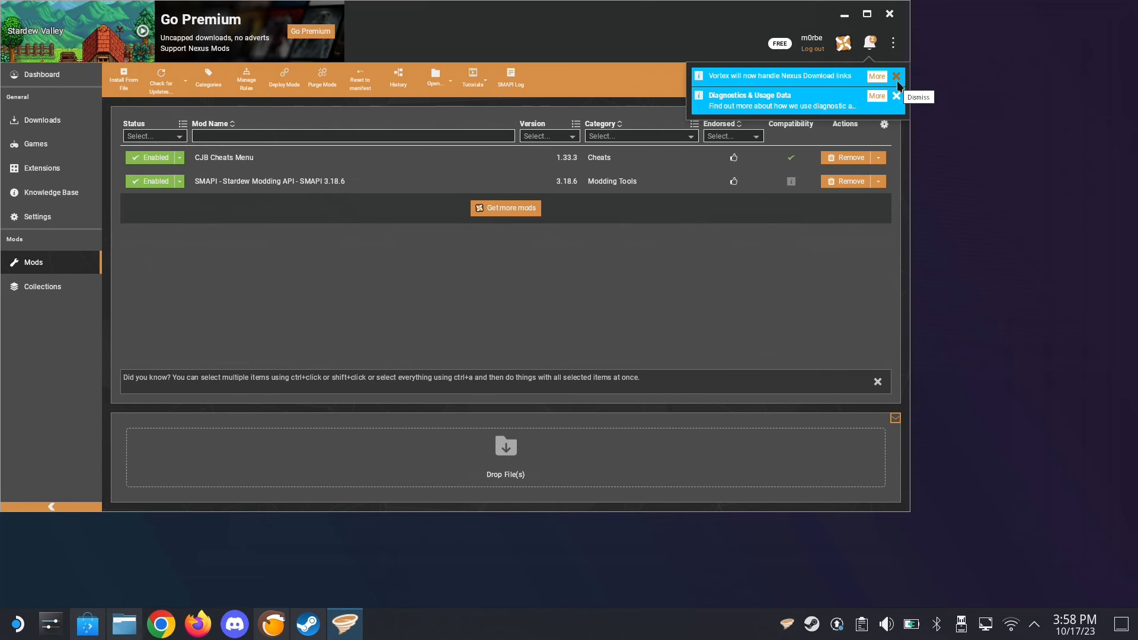
left_click(897, 81)
left_click(896, 96)
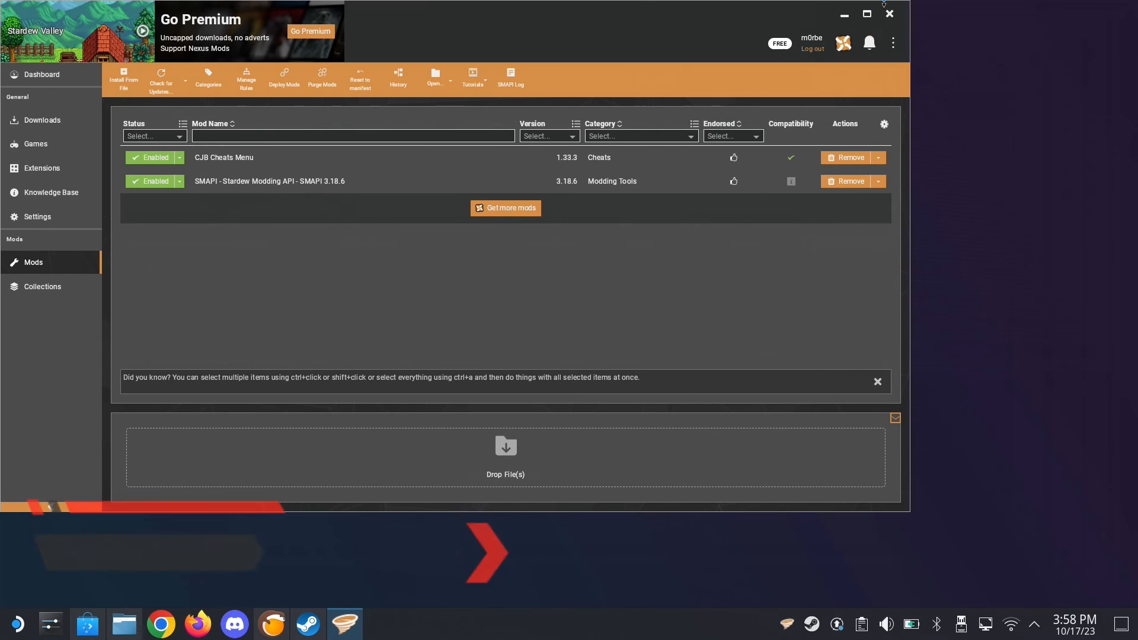
Minimize Vortex, switch to Dolphin, and check the contents of the Mods folder inside Stardew.Valley.v1.5.6H3
left_click(854, 17)
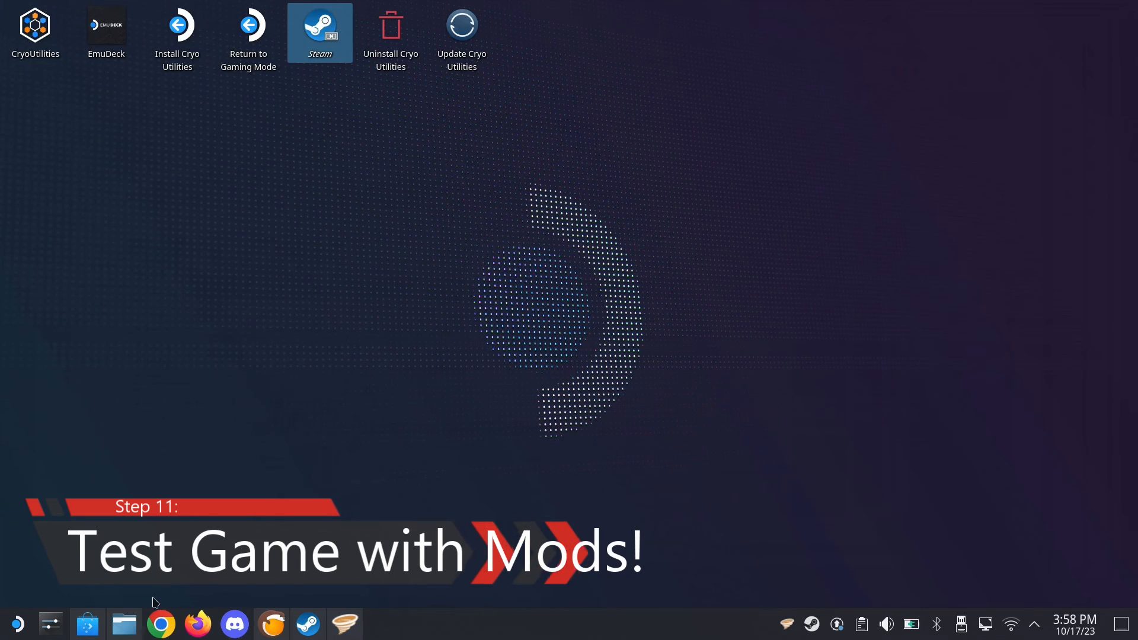
left_click(126, 624)
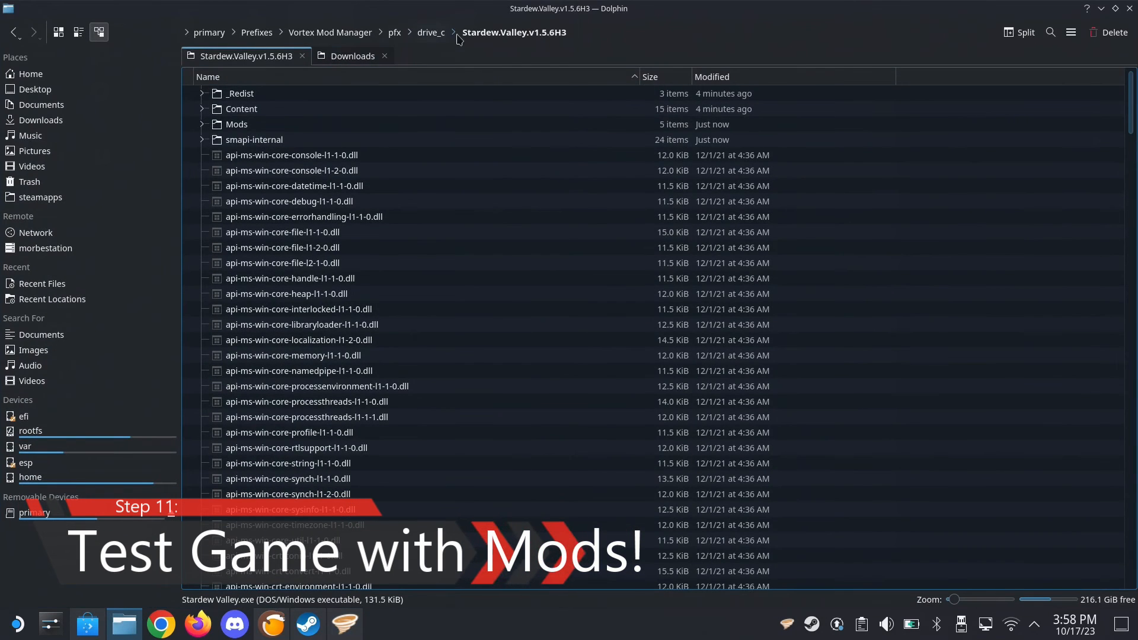
left_click(244, 132)
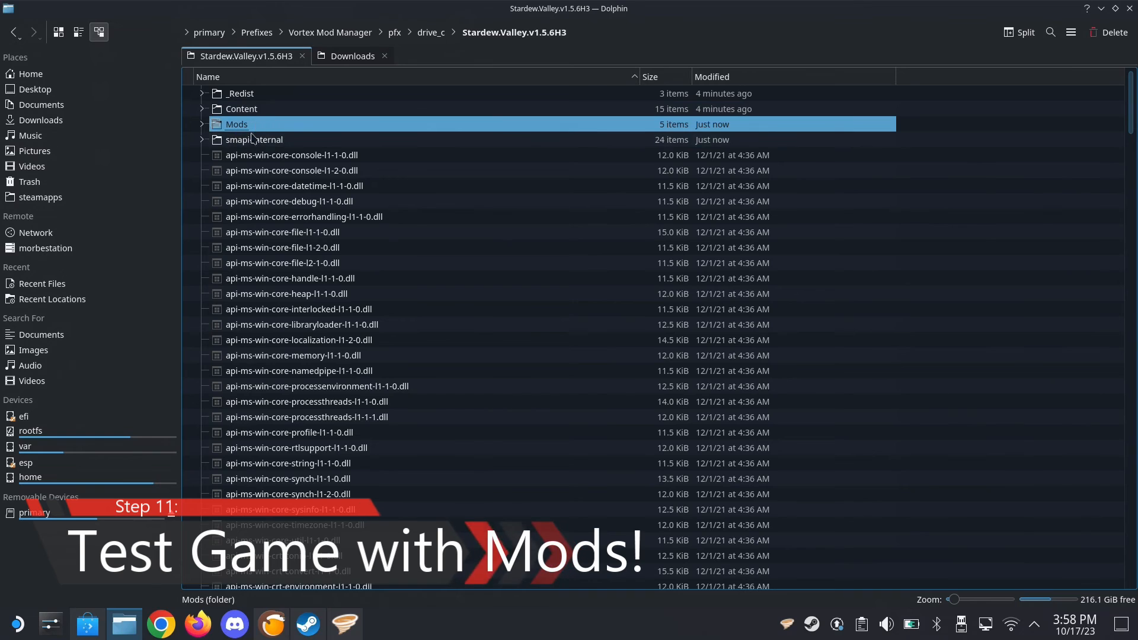
double_click(239, 130)
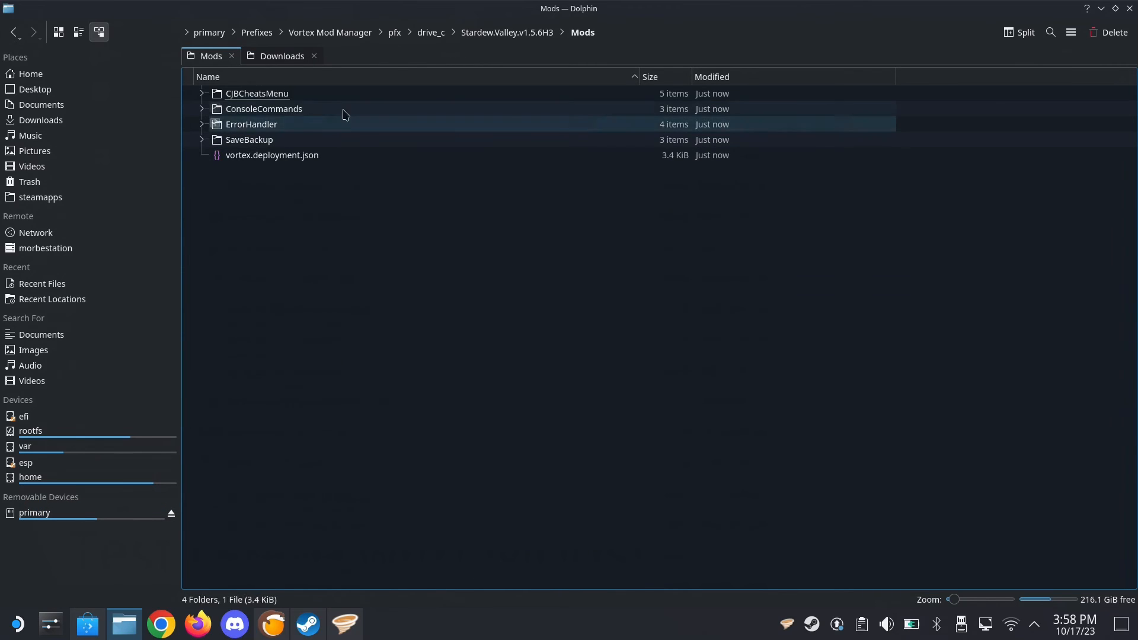
Return to the Stardew.Valley.v1.5.6H3 folder, then locate and select StardewModdingAPI.exe
left_click(493, 31)
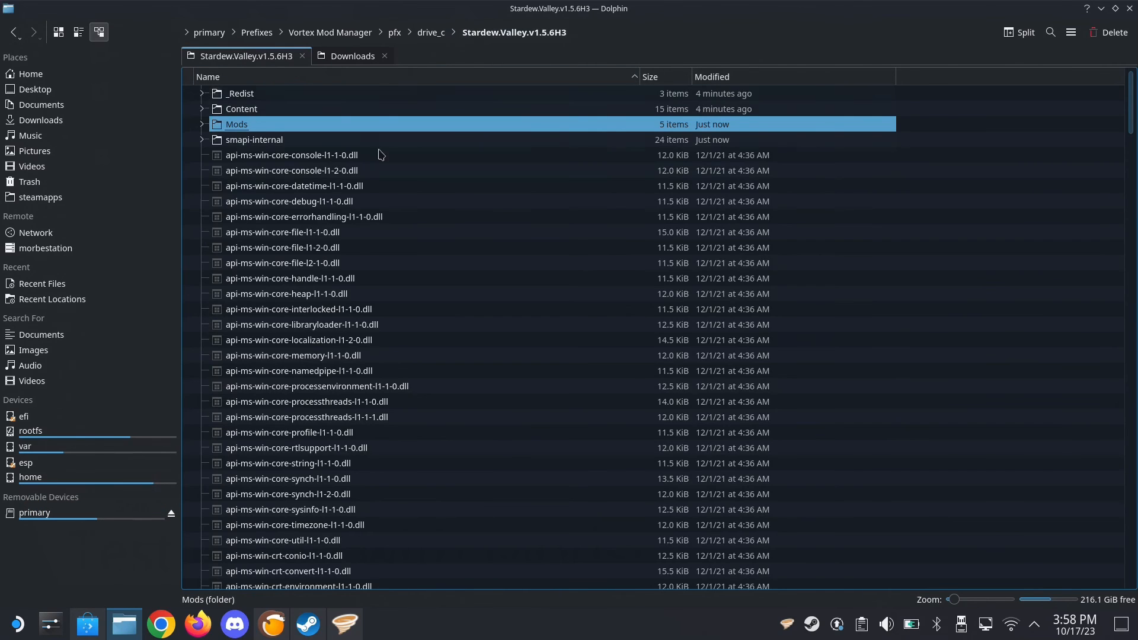
scroll(373, 282, "down", 20)
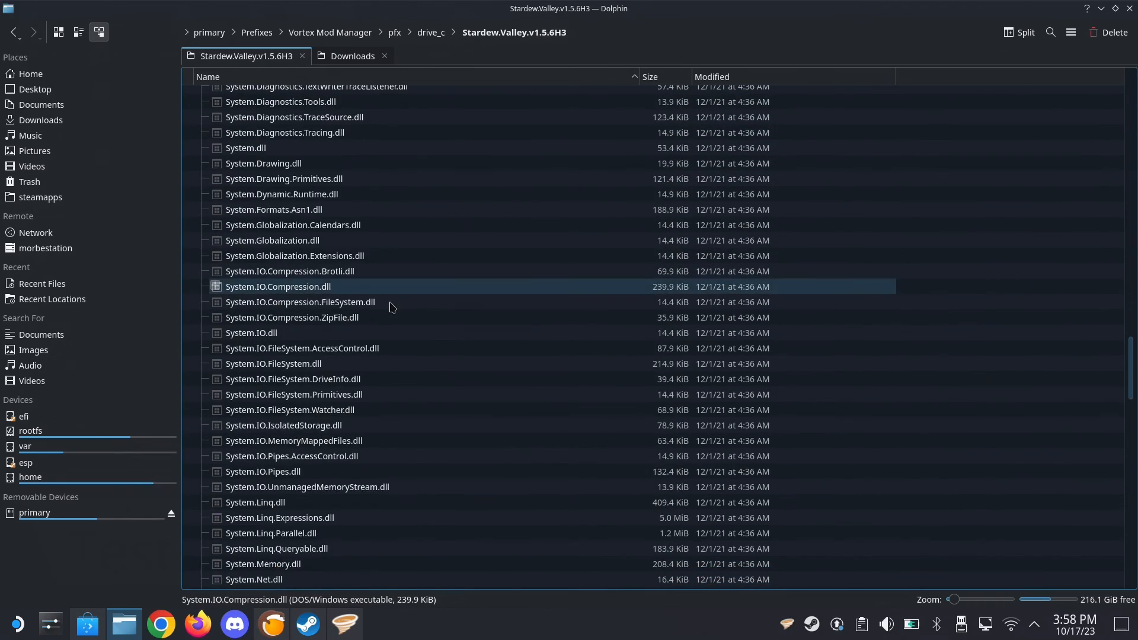
scroll(391, 307, "up", 15)
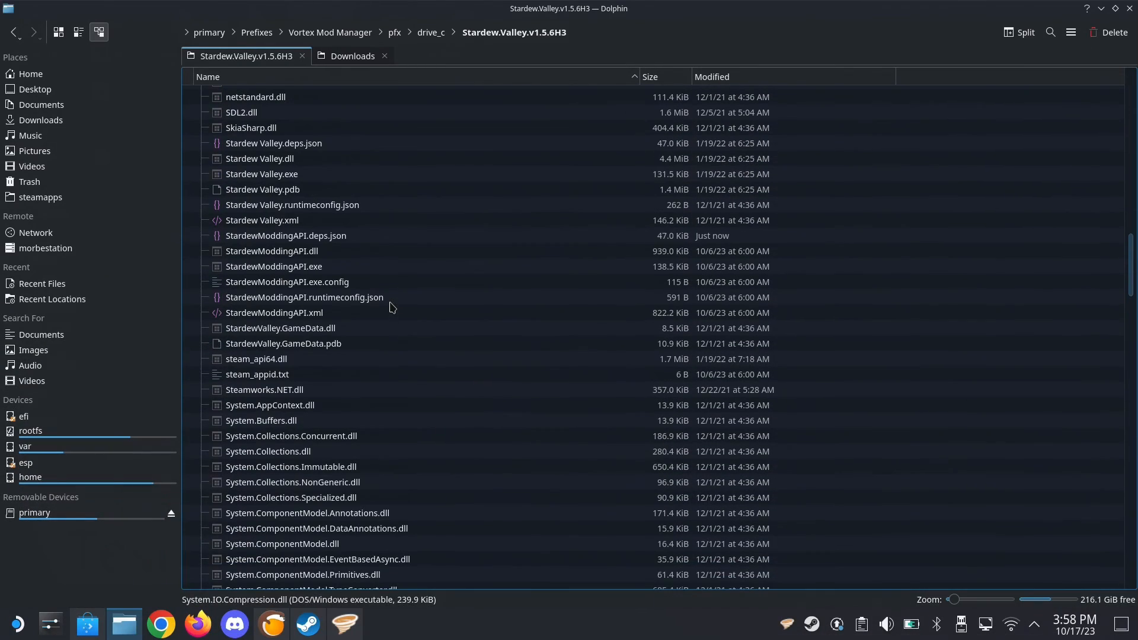
scroll(388, 305, "up", 3)
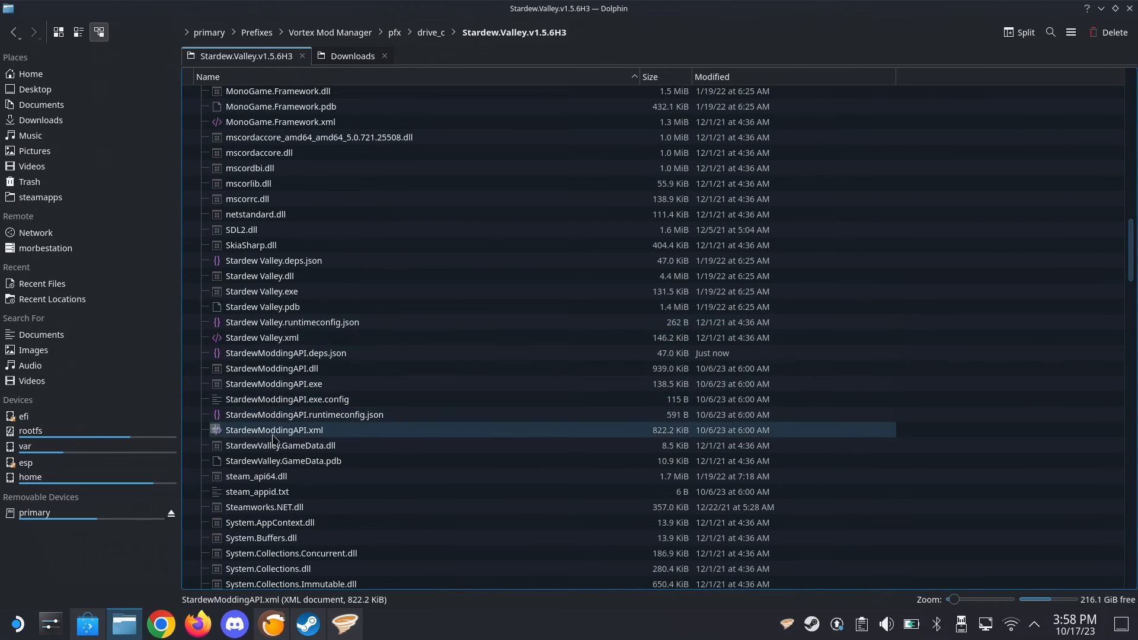
left_click(290, 385)
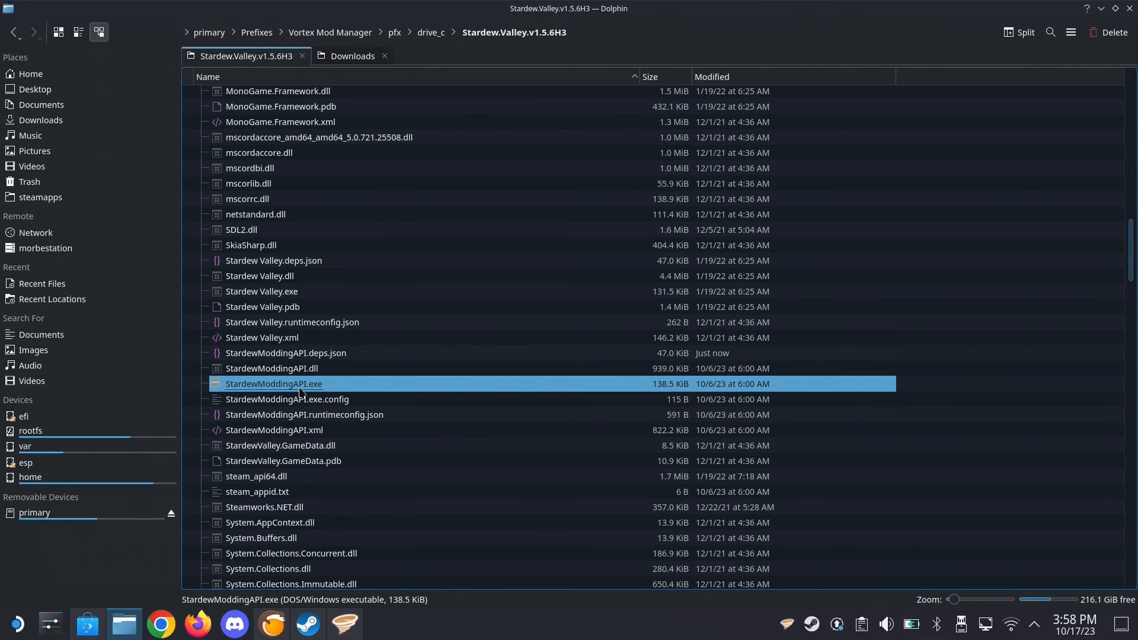
Switch to Steam and bring its game library to the front
left_click(308, 624)
left_click(311, 624)
left_click(309, 625)
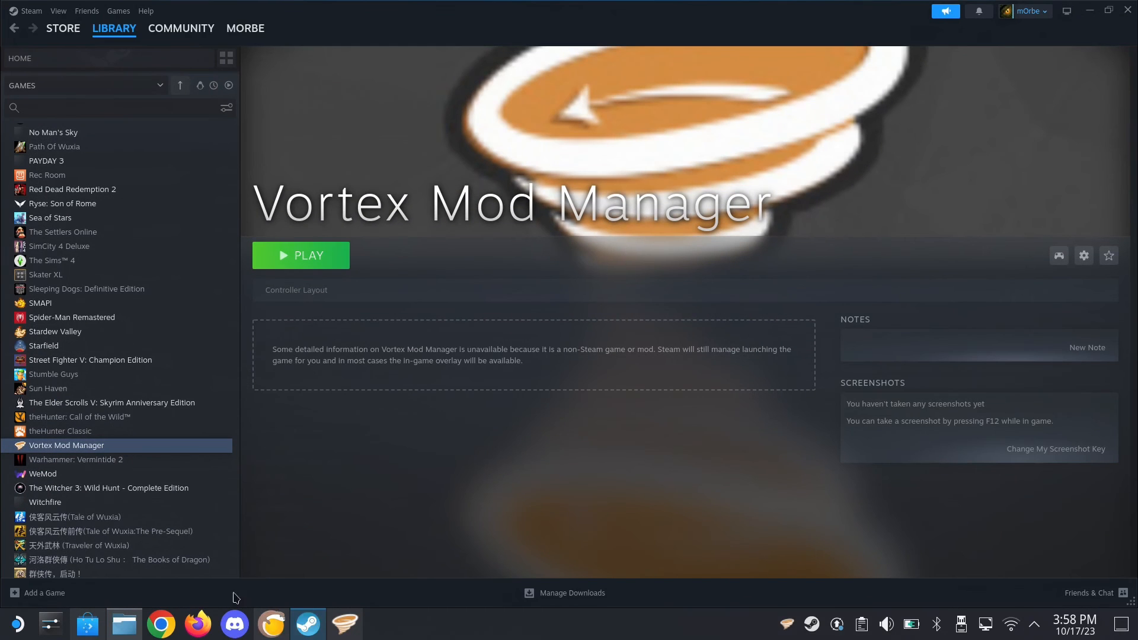
Start adding a non-Steam game and browse to primary/Prefixes/Vortex Mod Manager/pfx/drive_c/Stardew.Valley.v1.5.6H3
left_click(60, 600)
left_click(116, 546)
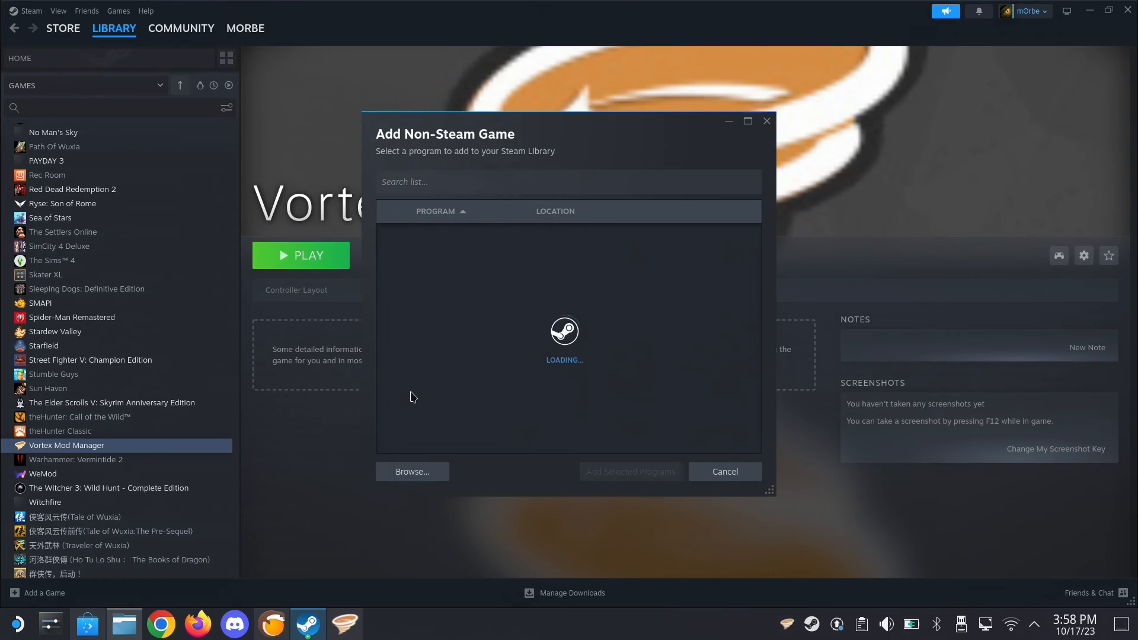
left_click(413, 472)
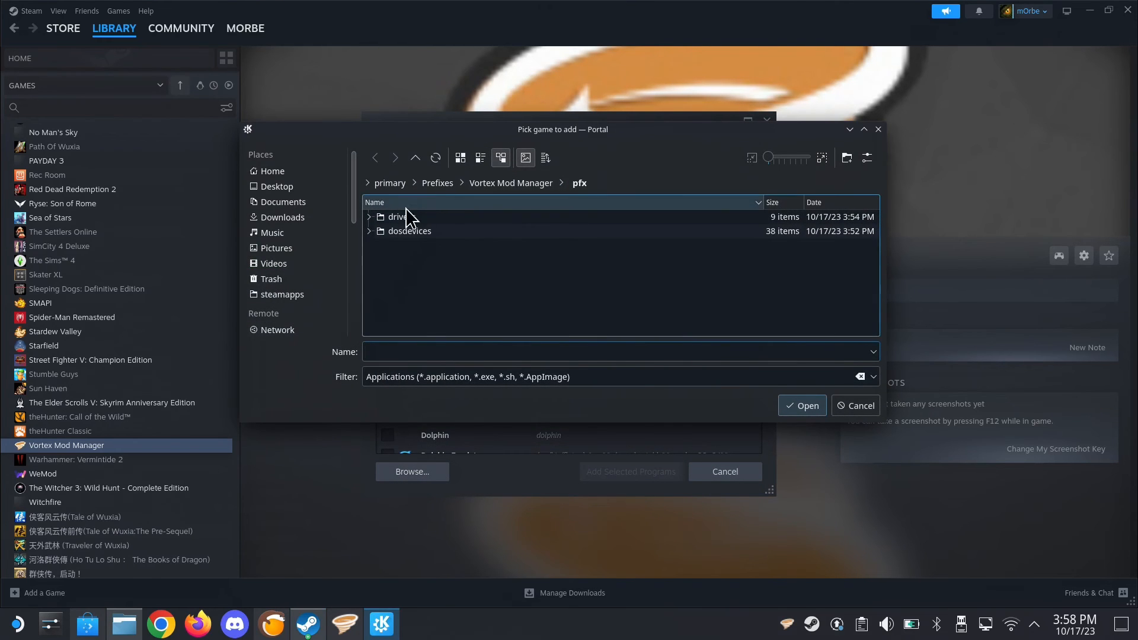
scroll(349, 311, "down", 5)
left_click(286, 329)
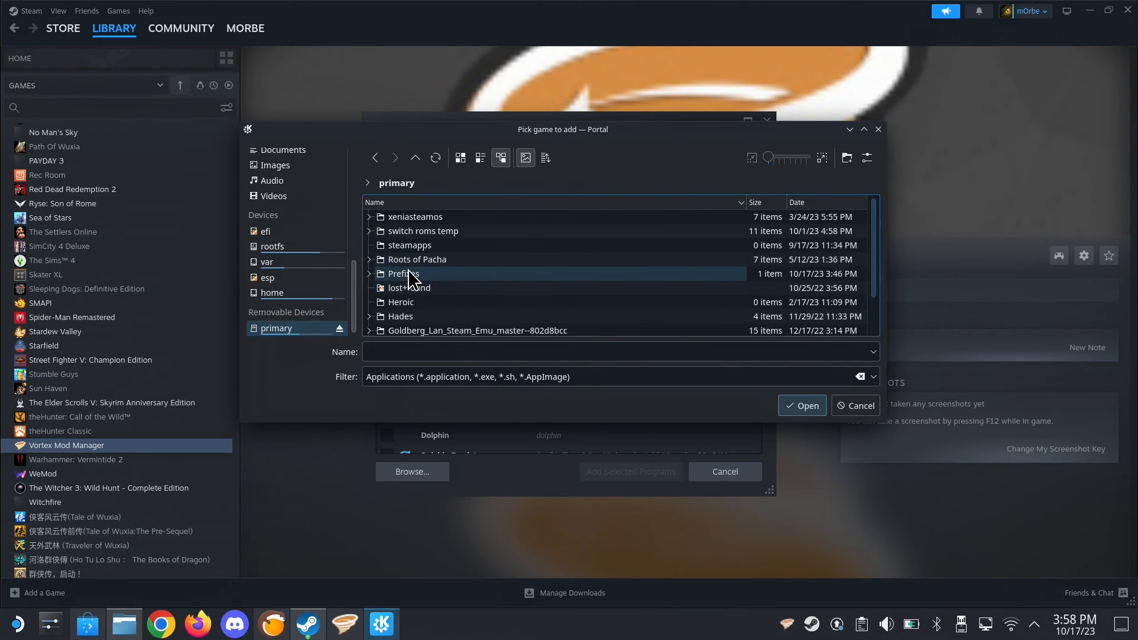
double_click(405, 274)
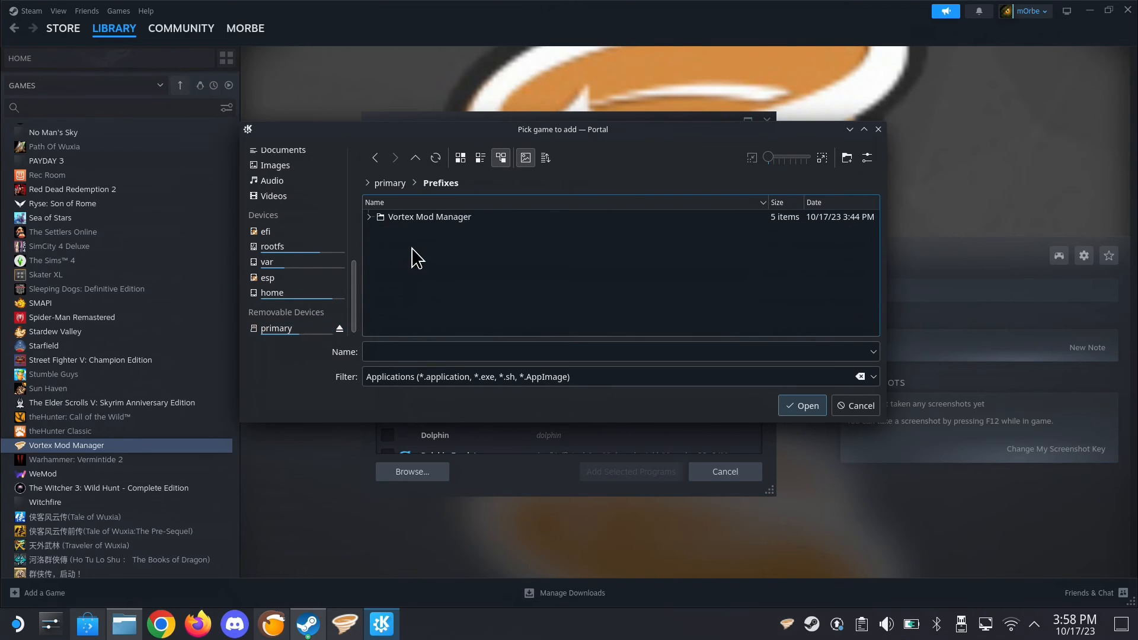
double_click(427, 219)
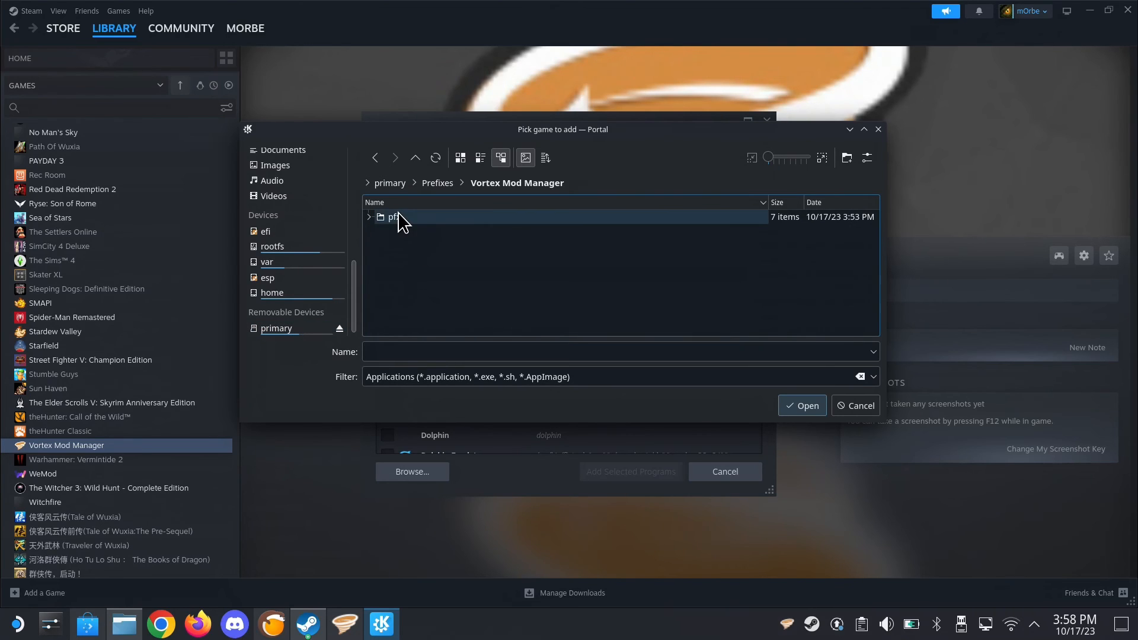
double_click(398, 218)
double_click(421, 231)
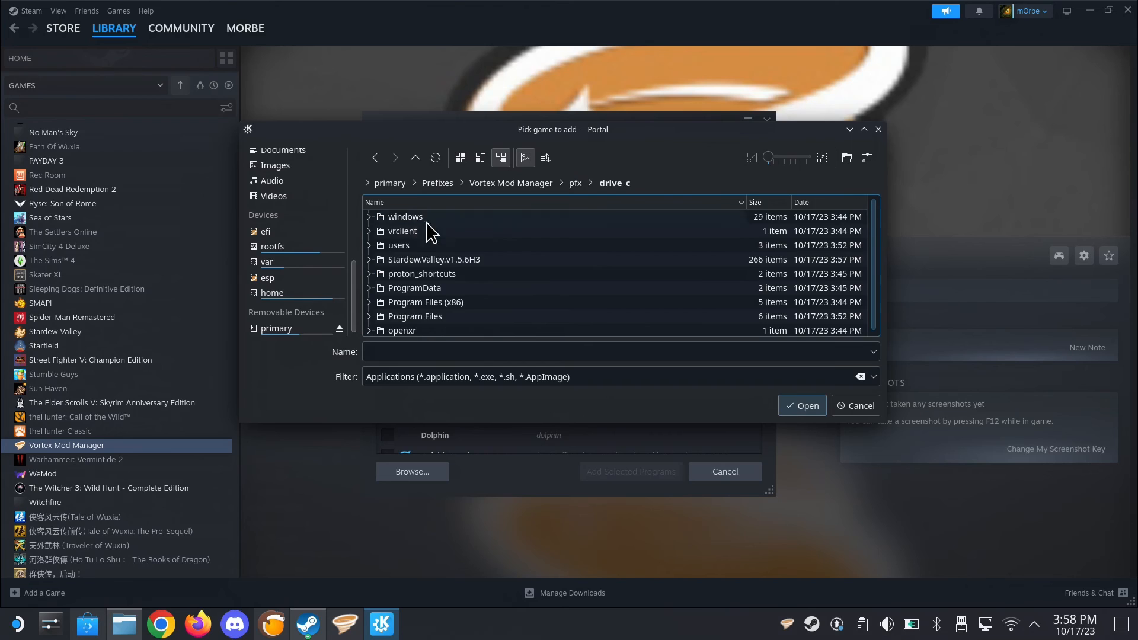
double_click(455, 265)
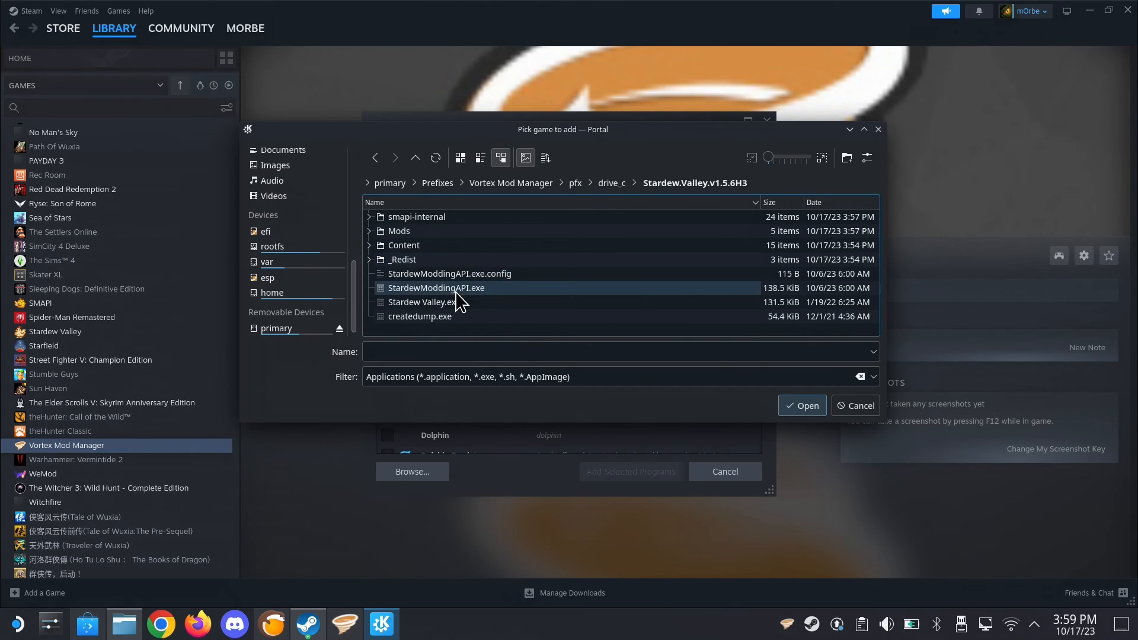
Choose StardewModdingAPI.exe and add it to the Steam library
left_click(473, 291)
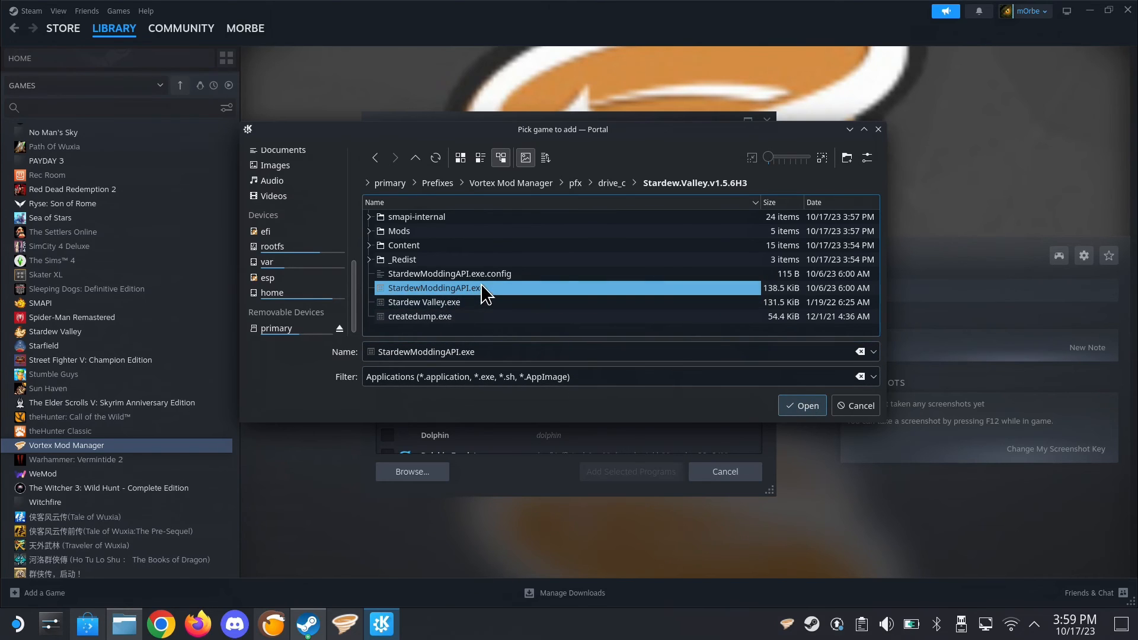
left_click(807, 407)
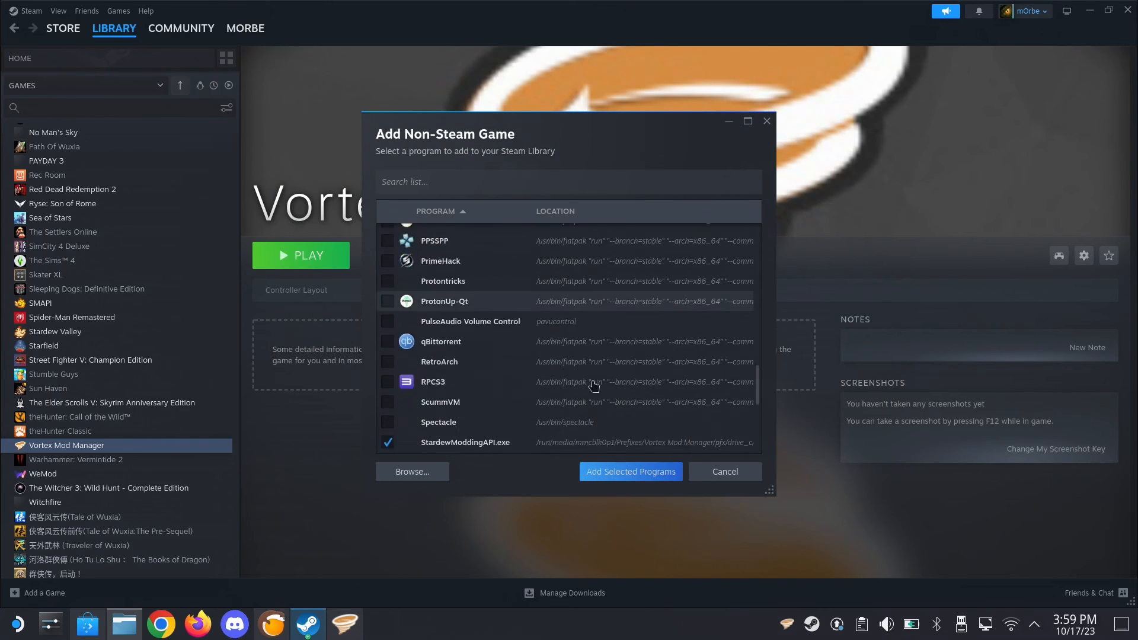
left_click(647, 472)
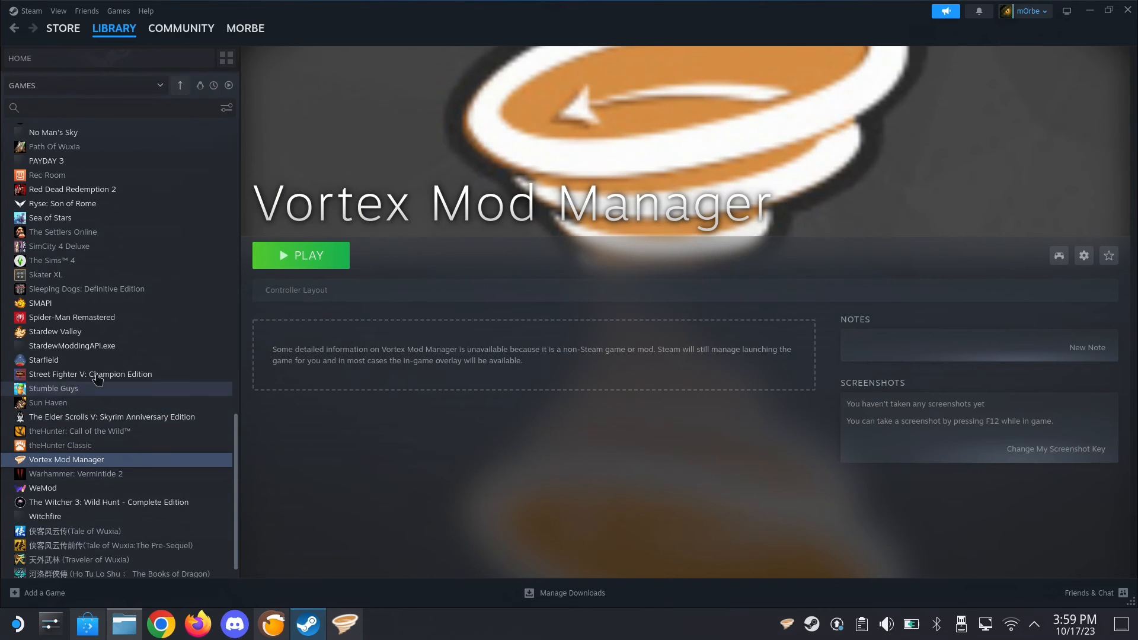
Force the StardewModdingAPI.exe library entry to use Proton Experimental as its compatibility tool
left_click(71, 349)
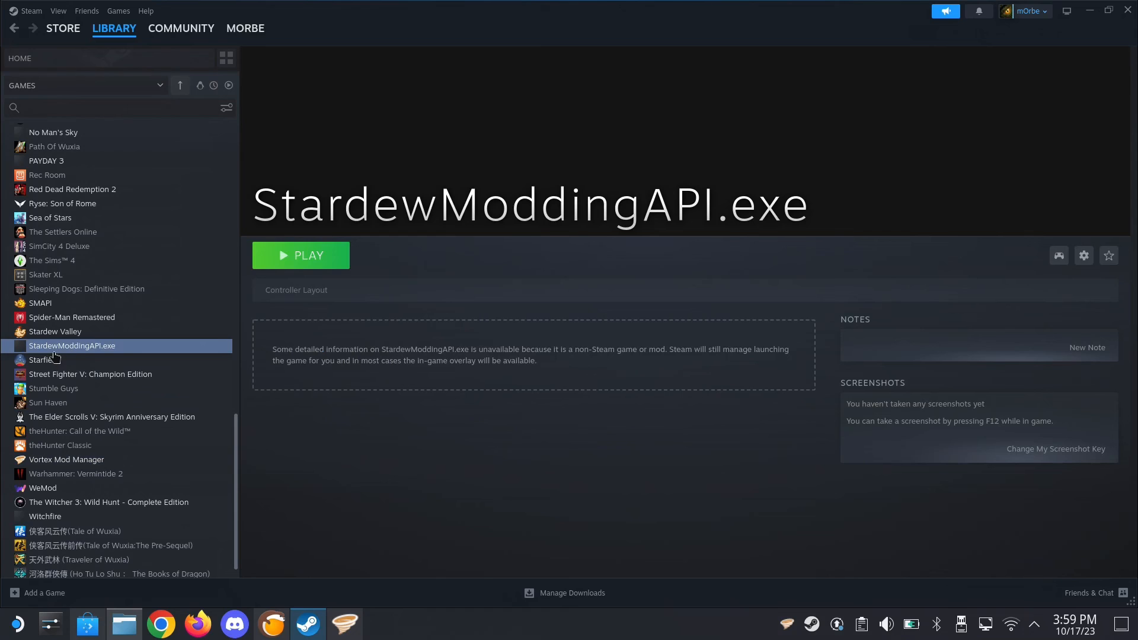
left_click(1081, 259)
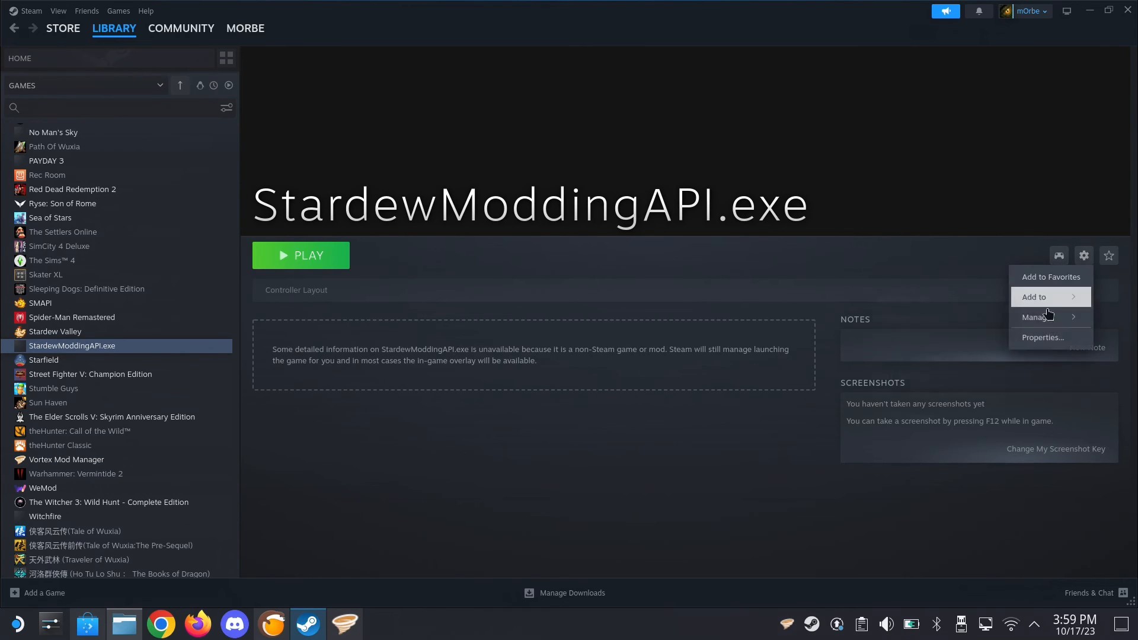
left_click(1041, 334)
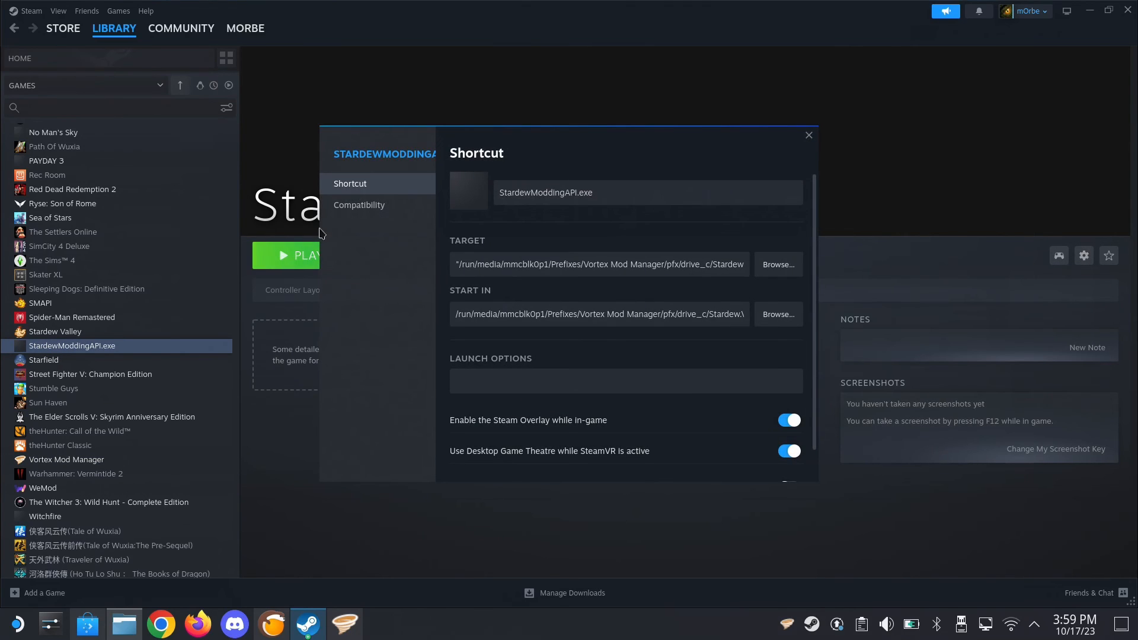
left_click(357, 206)
left_click(591, 187)
left_click(560, 214)
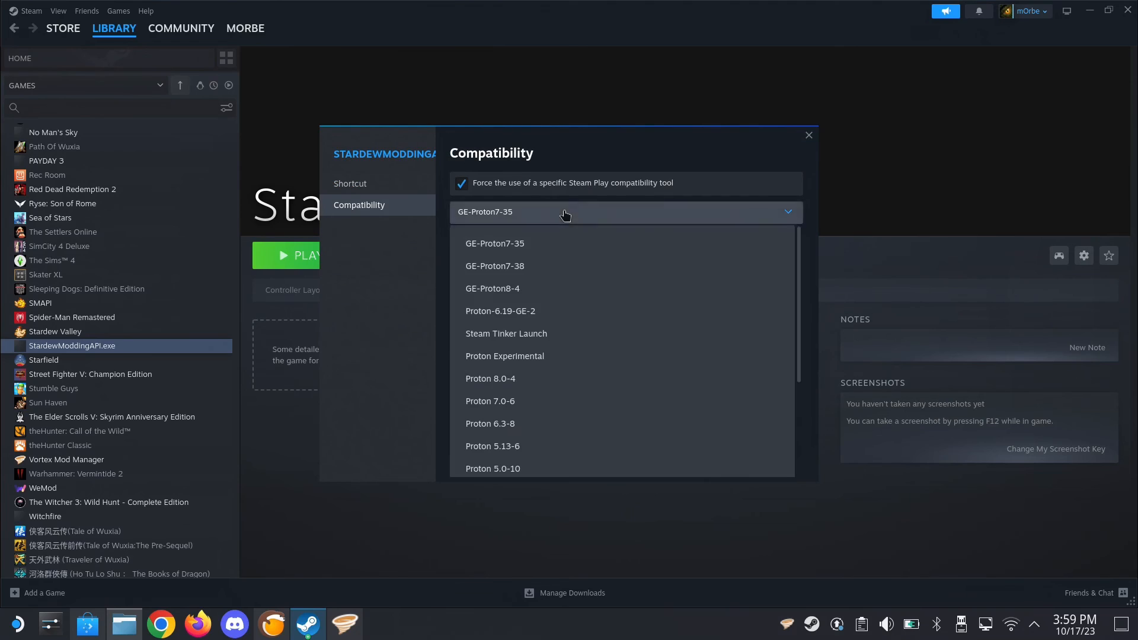
left_click(520, 358)
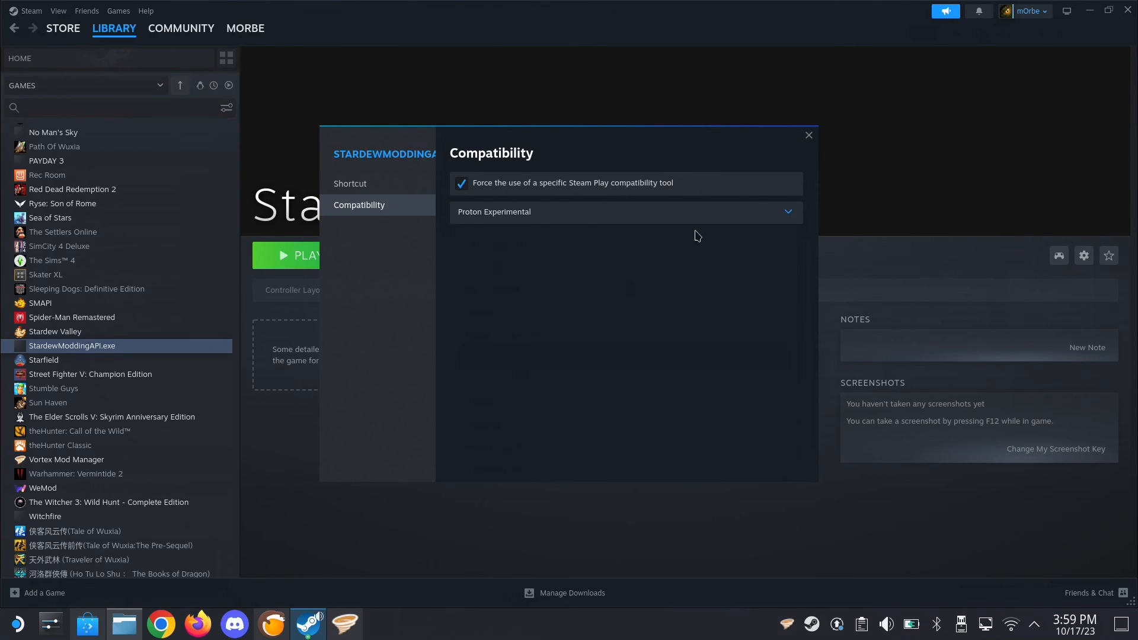
left_click(808, 135)
Launch StardewModdingAPI.exe, skip the title animation, and look at the saved games before returning to the title screen
left_click(333, 266)
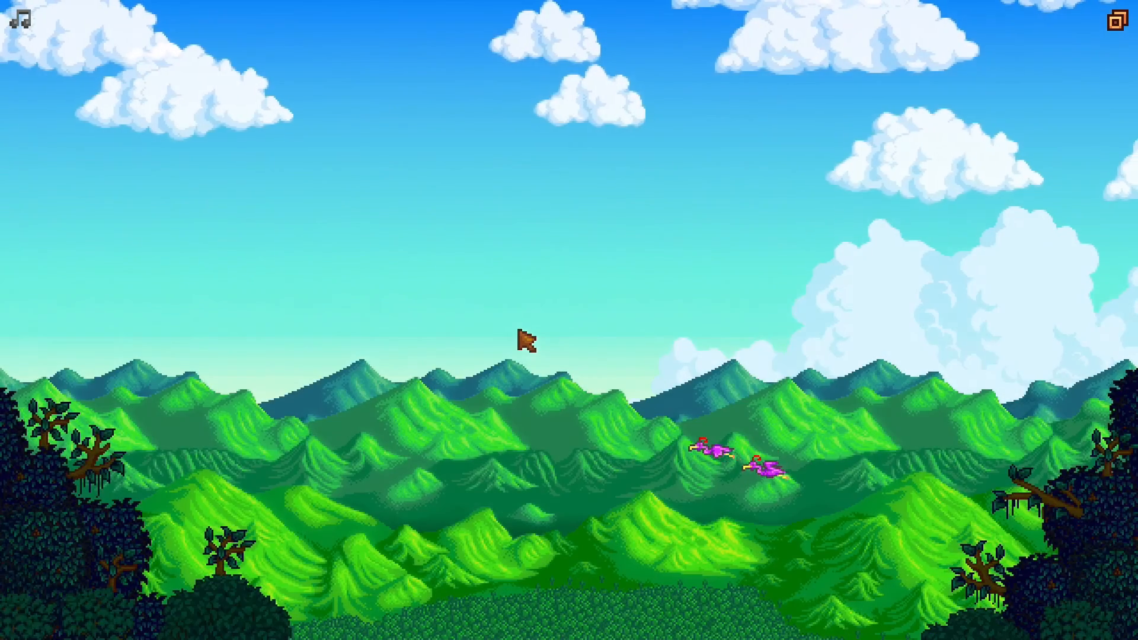
left_click(525, 341)
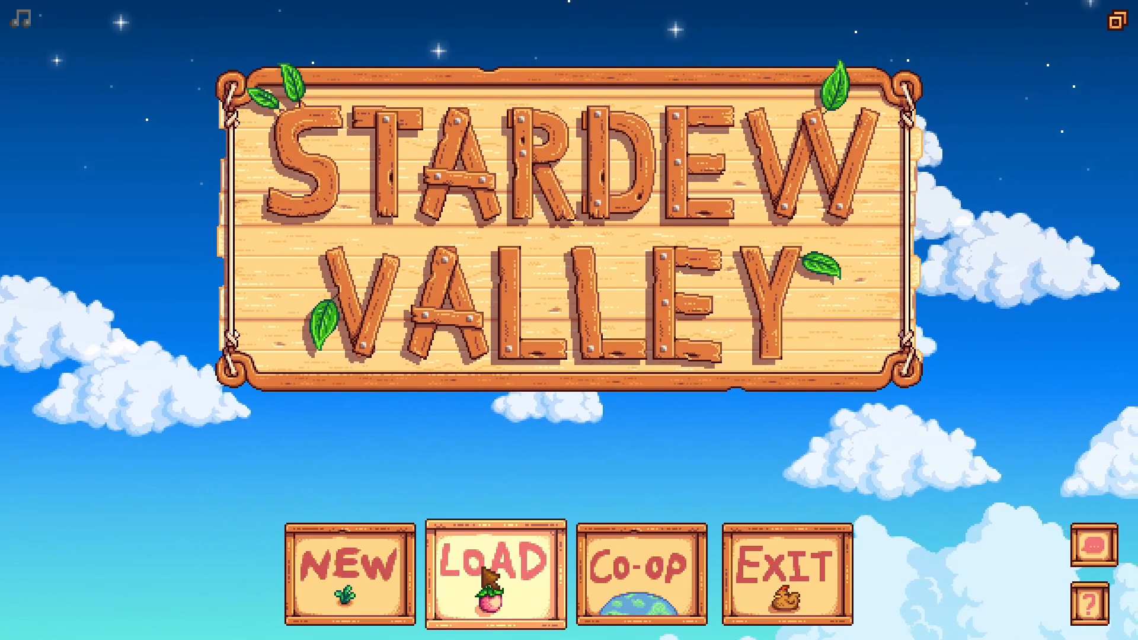
left_click(486, 575)
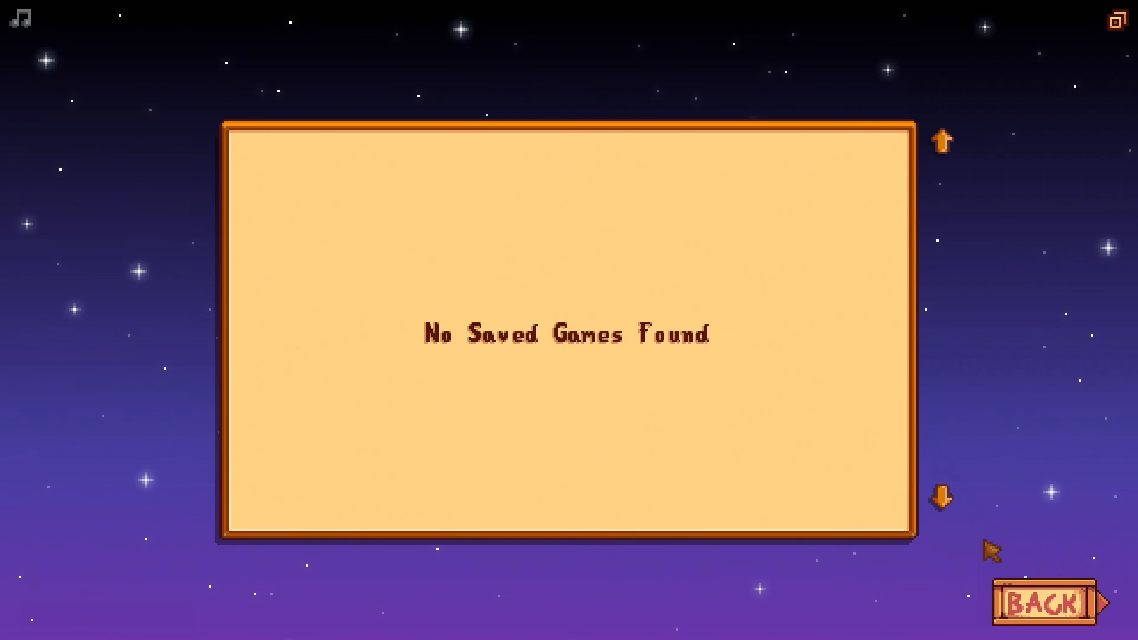
left_click(1037, 609)
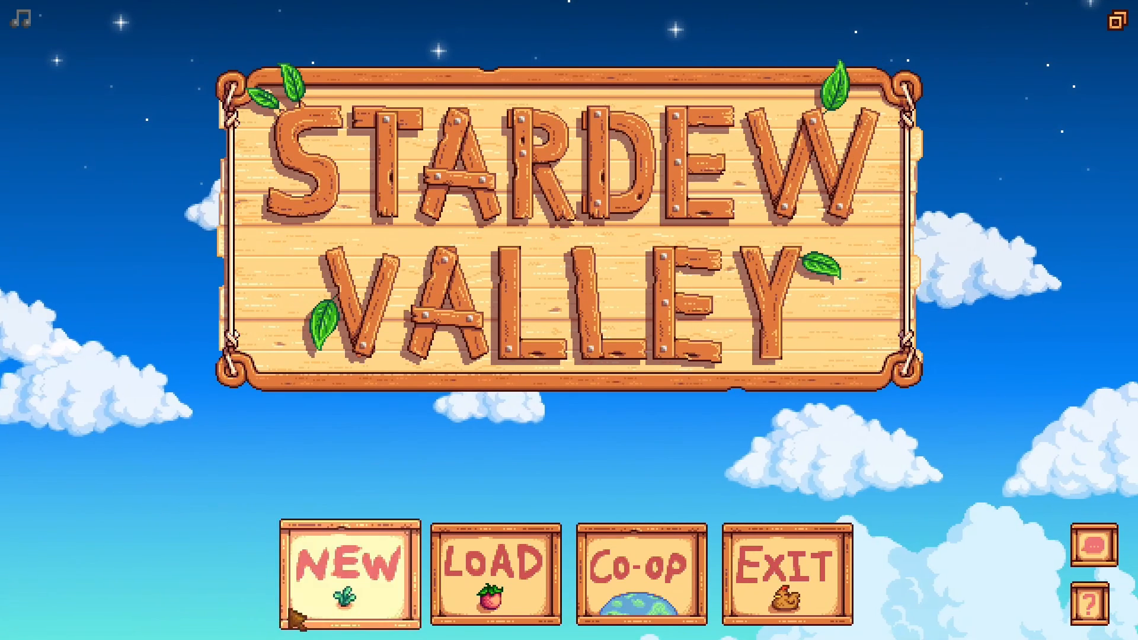
Create a new game with name, farm name and favorite thing all set to gug, and with the intro skipped
left_click(294, 605)
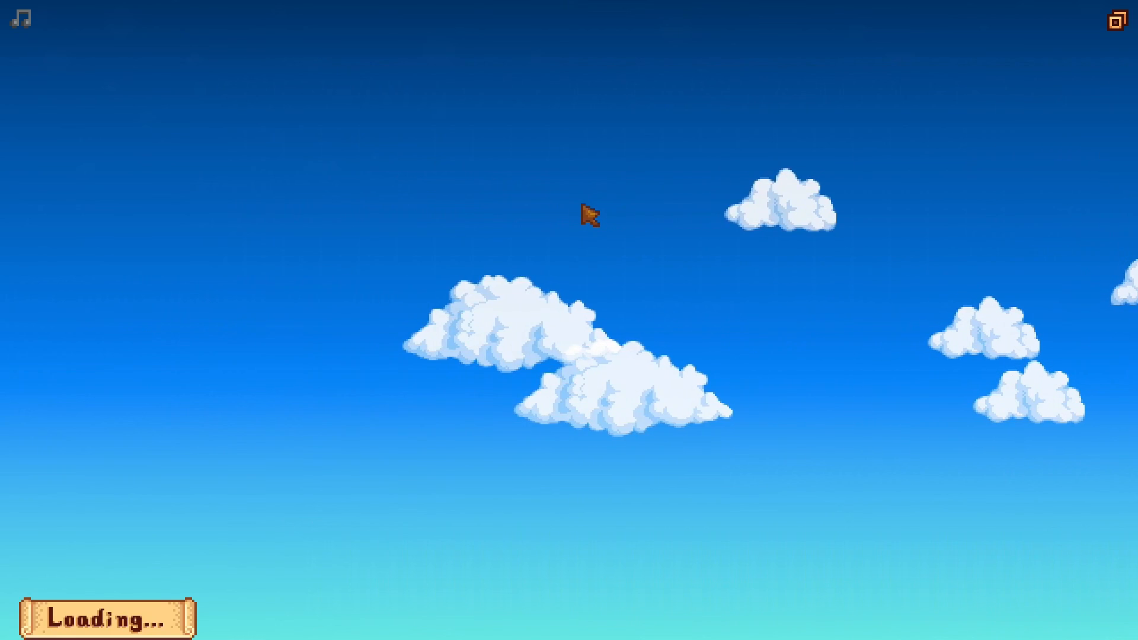
left_click(656, 159)
type("gug")
left_click(654, 191)
type("gug")
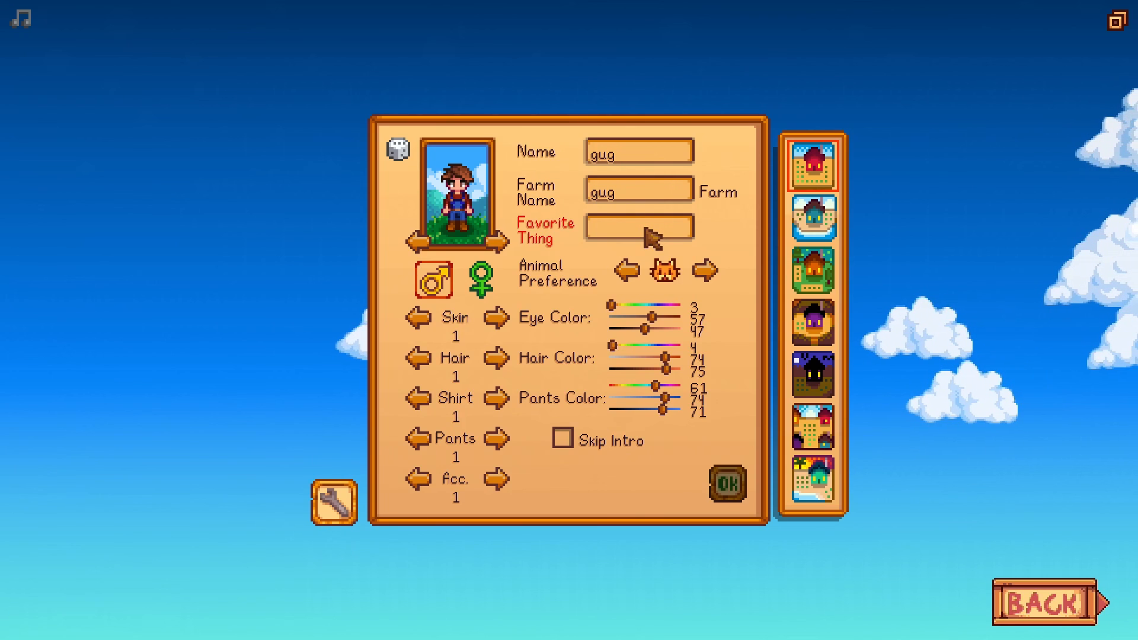
left_click(649, 234)
type("gug")
left_click(562, 438)
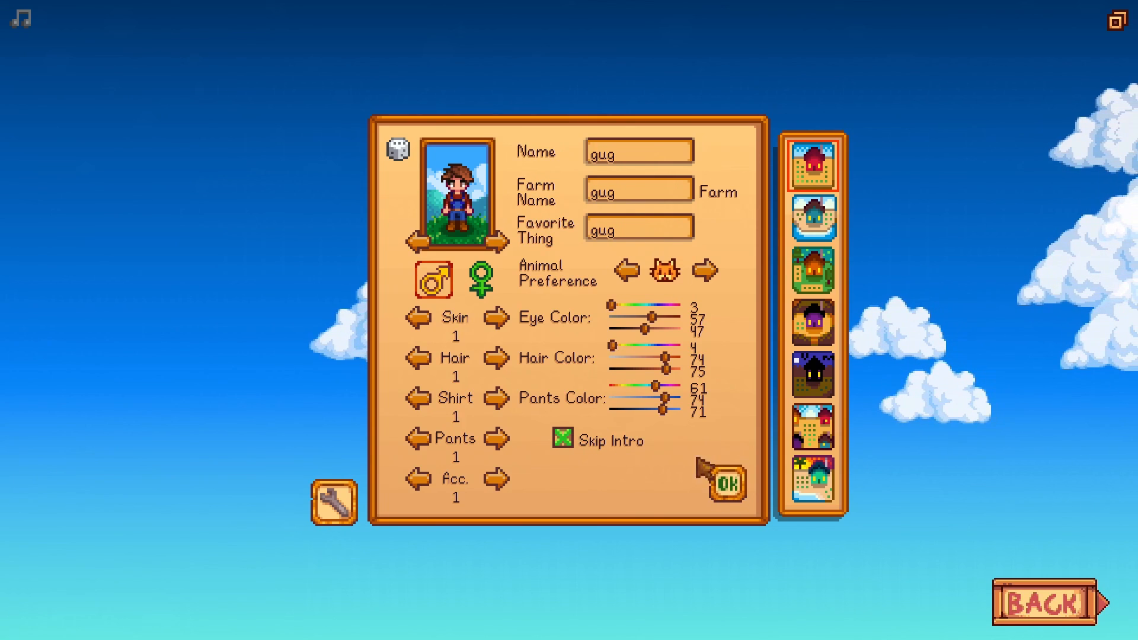
left_click(734, 489)
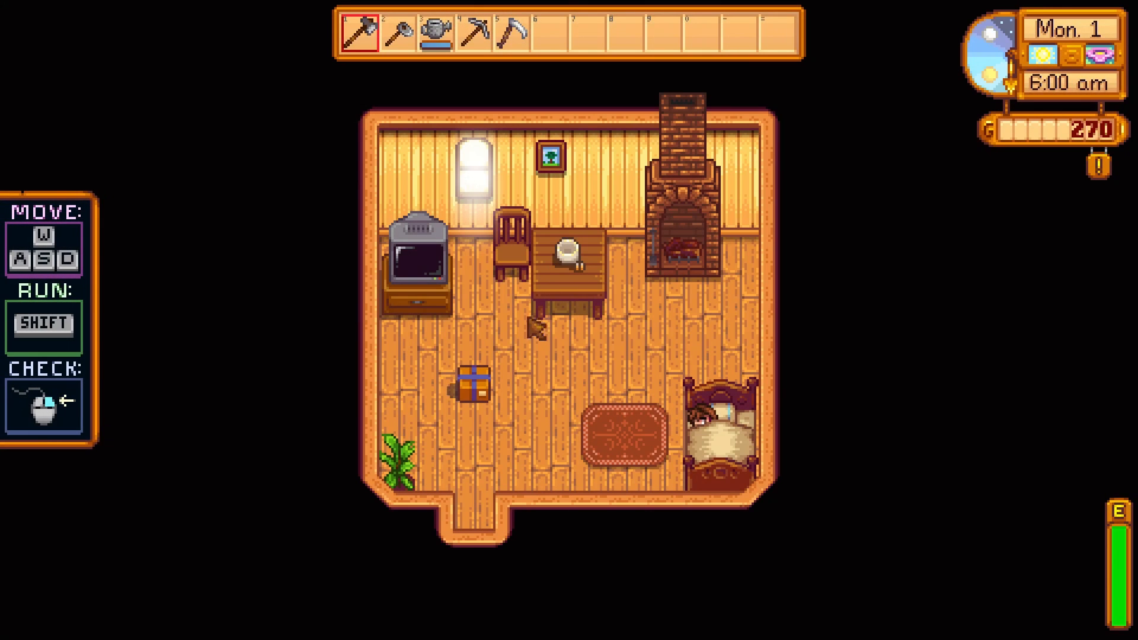
Get the character out of bed and walk around inside the farmhouse
key("a")
key("w")
key("d")
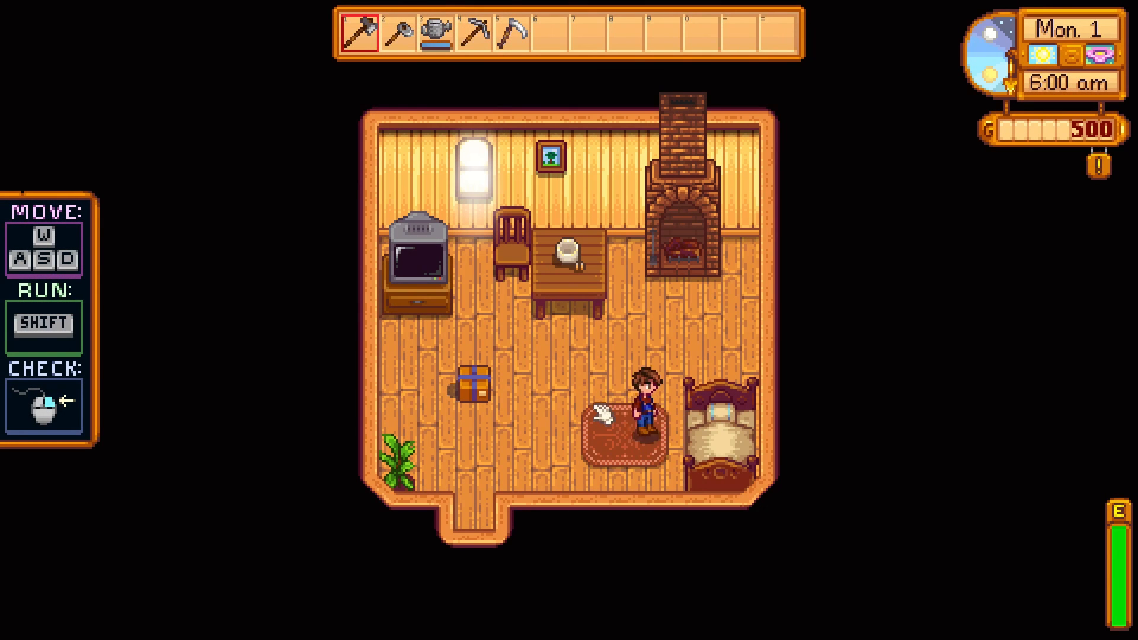
key("s")
key("a")
key("w")
In the CJB Cheats Menu, enable Infinite Health, Infinite Stamina, Instant Weapon Cooldowns, One Hit Kill and Max Daily Luck
key("p")
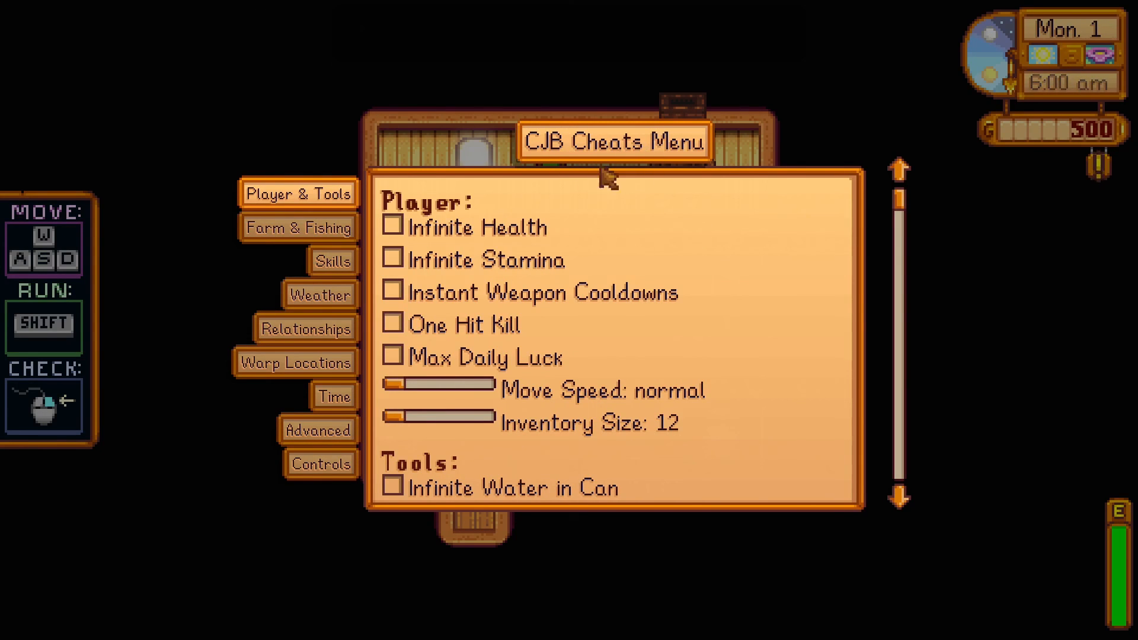
left_click(406, 228)
left_click(398, 259)
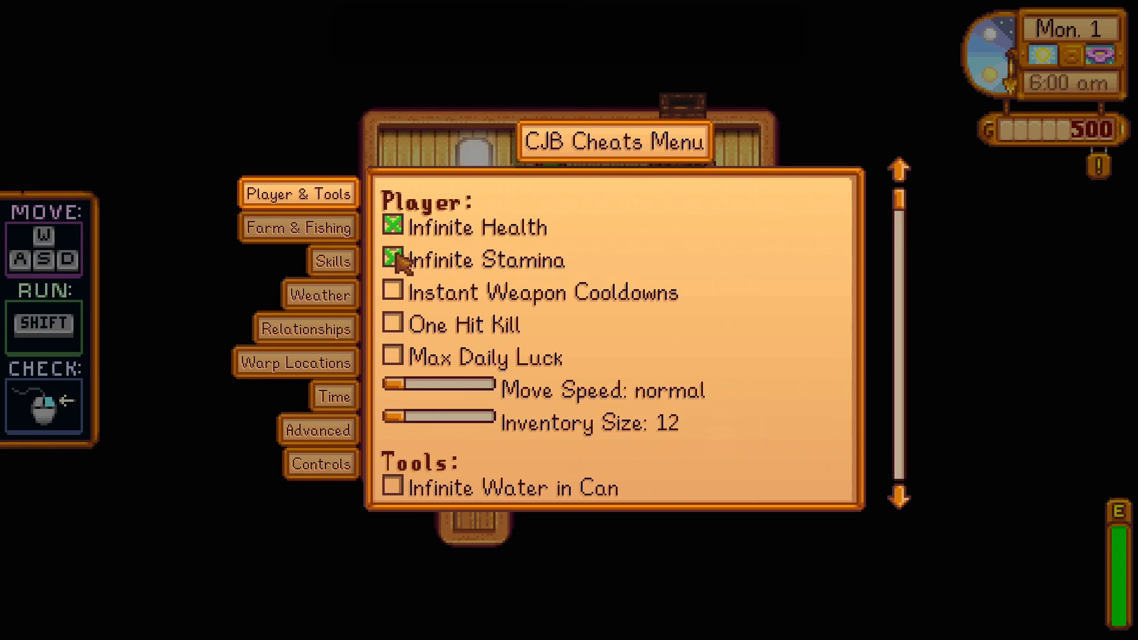
left_click(397, 291)
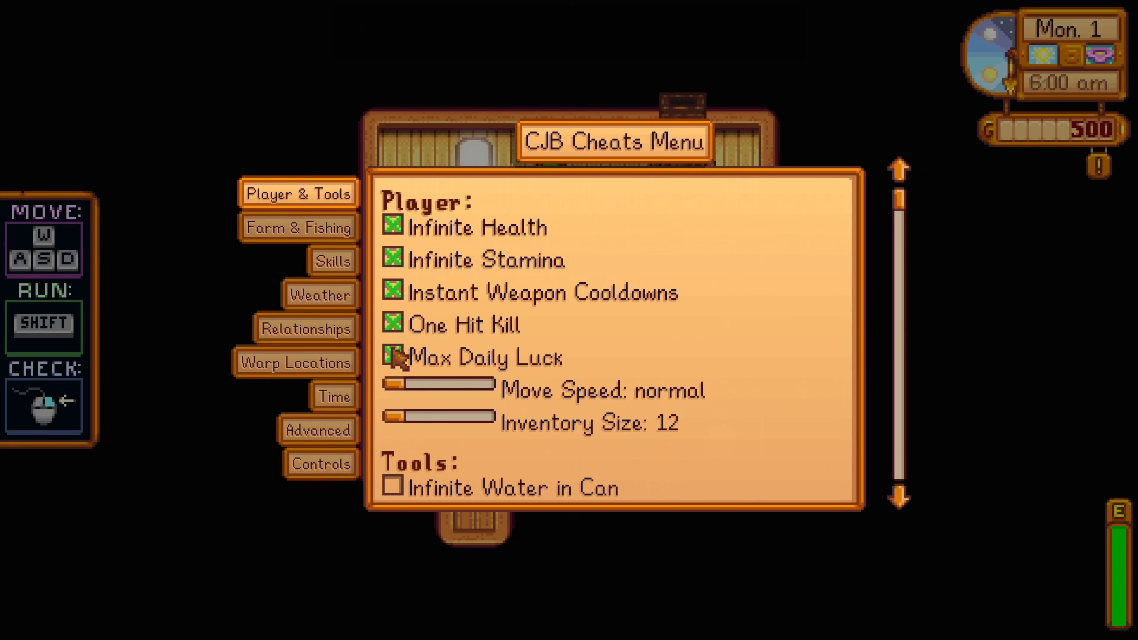
Set Move Speed to 10 and Inventory Size to 36, enable Infinite Water in Can, and close the cheats menu
left_click_drag(402, 385, 487, 389)
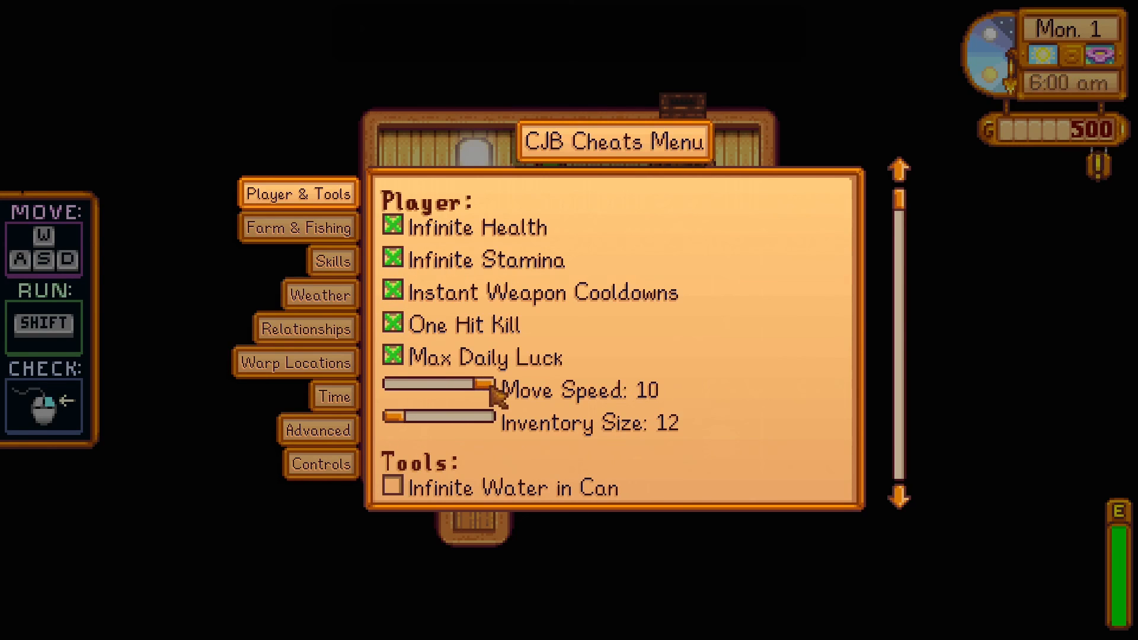
left_click_drag(413, 418, 555, 405)
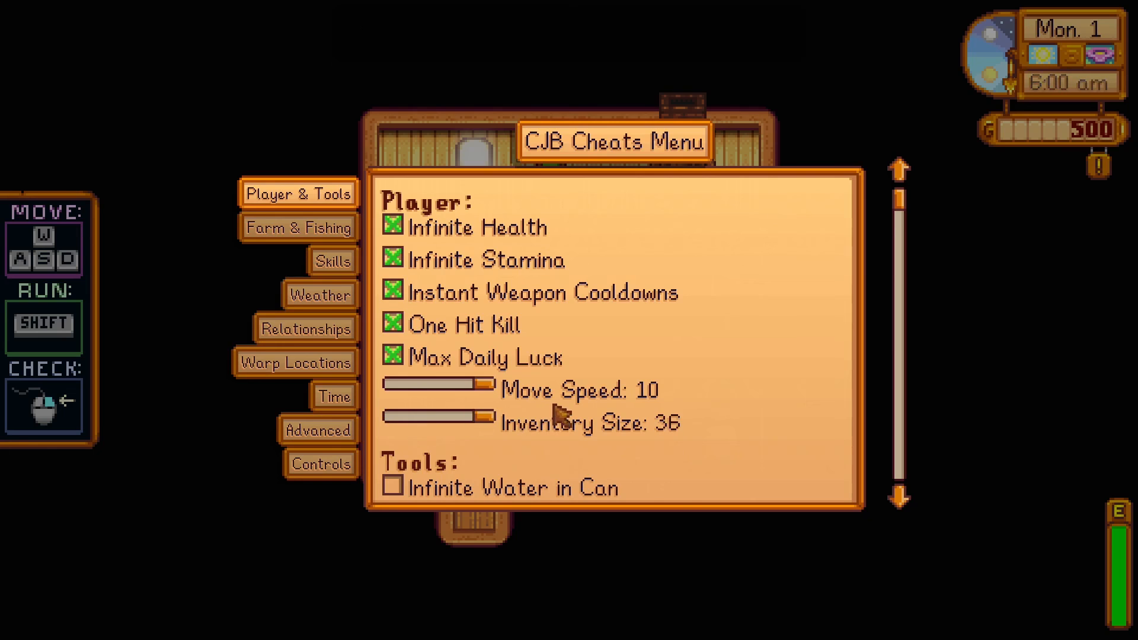
left_click(394, 485)
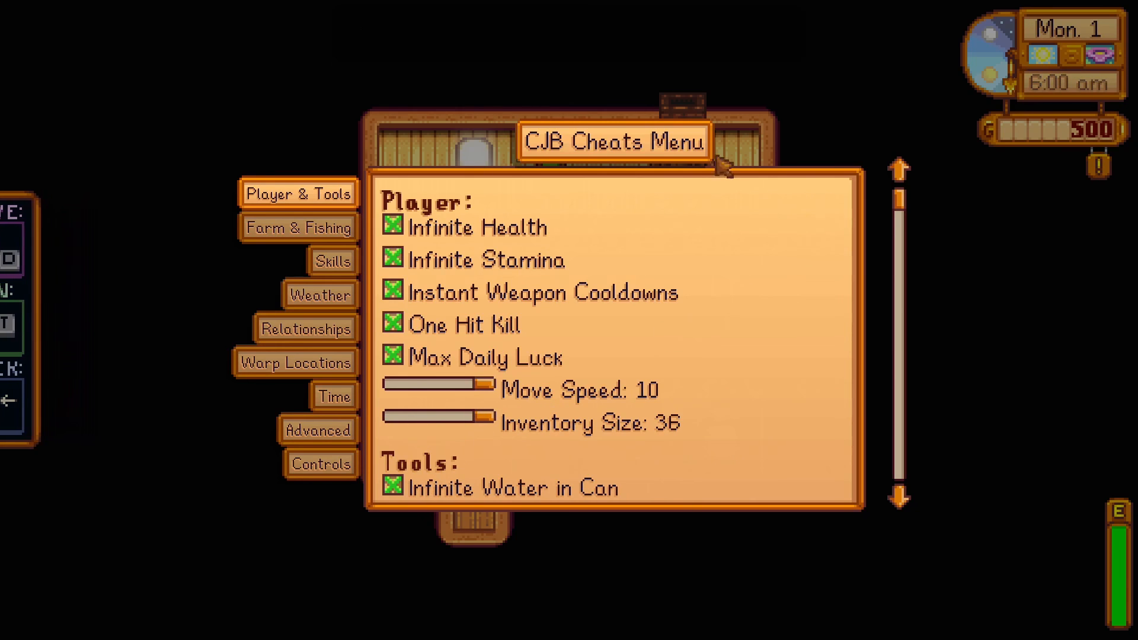
key("Escape")
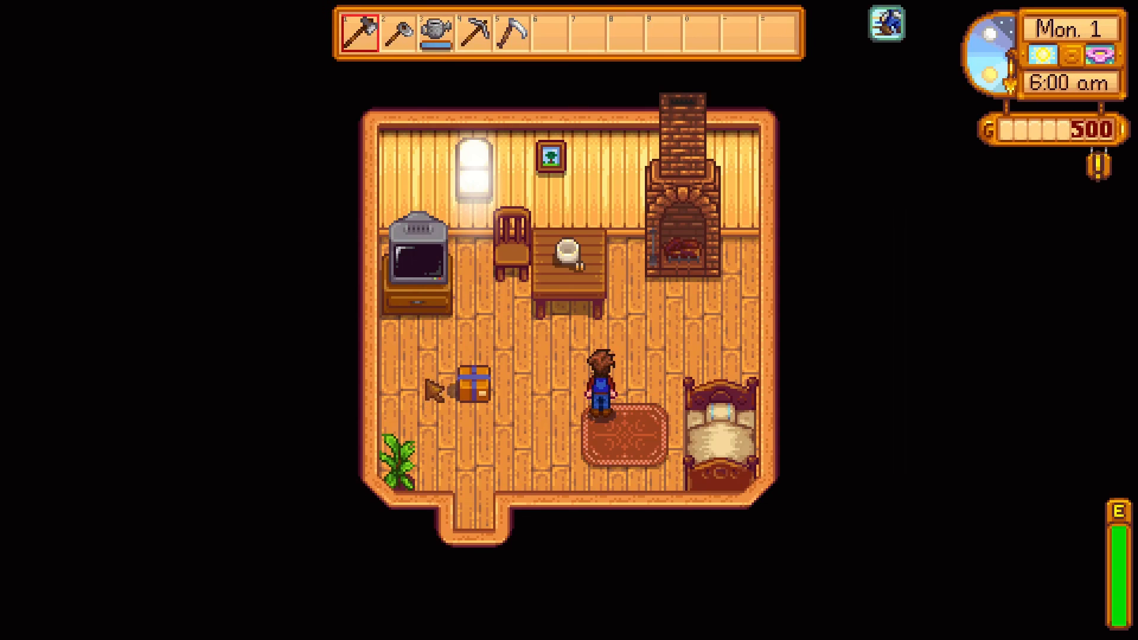
Equip the watering can and use it several times inside the farmhouse
left_click(436, 33)
left_click(556, 401)
left_click(546, 405)
left_click(532, 422)
left_click(531, 422)
left_click(532, 424)
Walk the character out of the farmhouse and onto the farm to try the movement speed cheat
key("a")
key("d")
key("s")
key("a")
key("s")
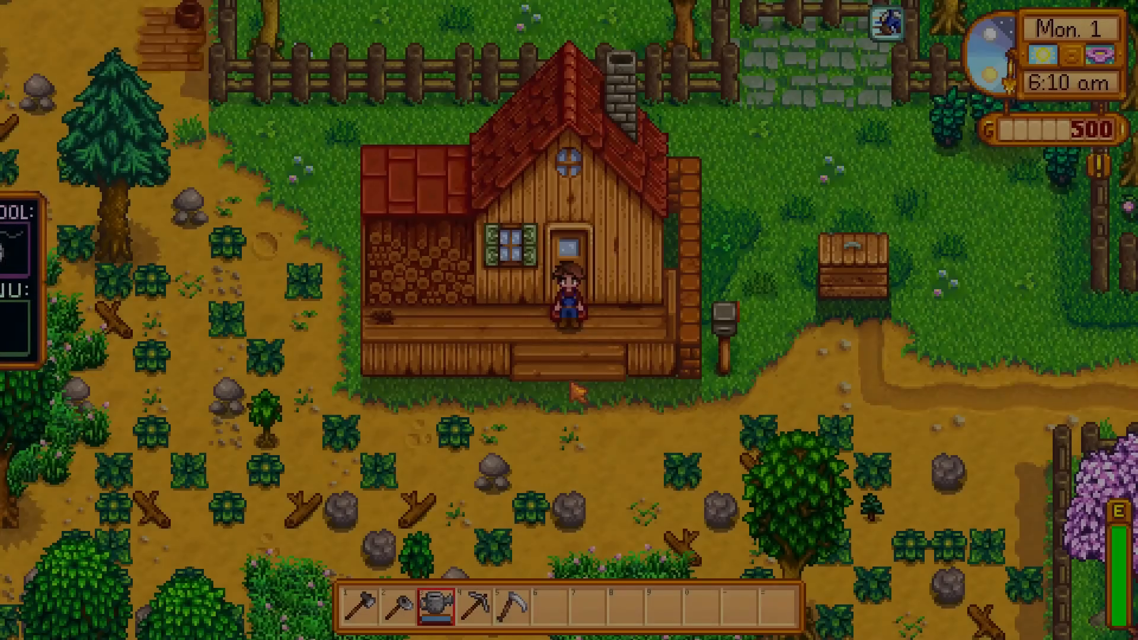
key("s")
key("d")
key("w")
key("s")
Use the watering can repeatedly on the ground near the shipping bin, then walk across the front of the farmhouse
left_click(640, 372)
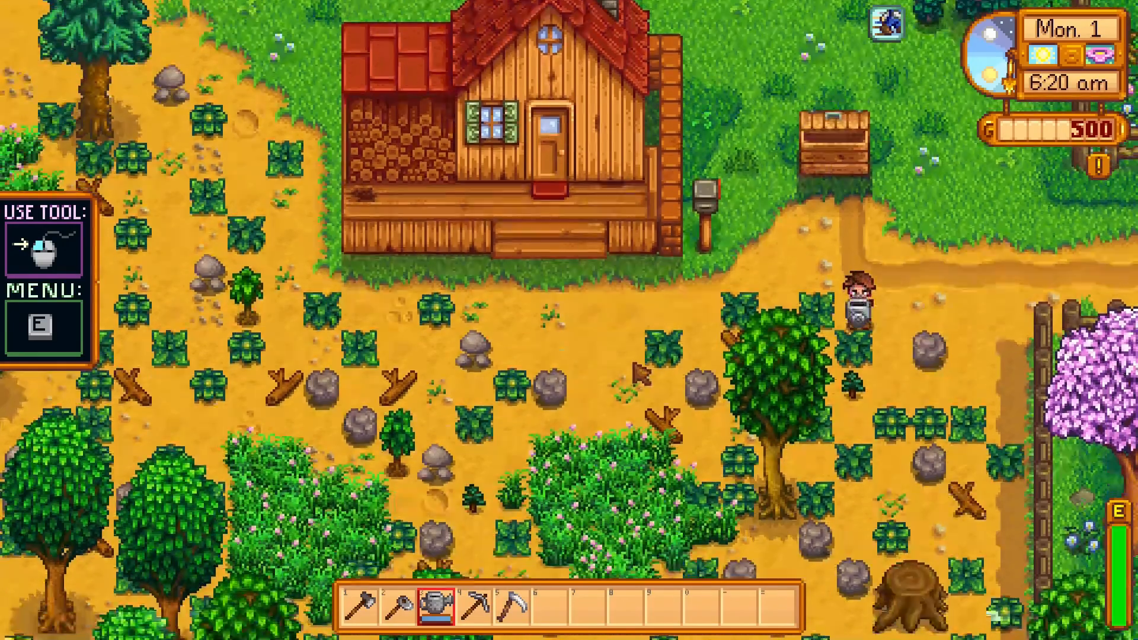
key("w")
key("a")
left_click(614, 351)
left_click(614, 351)
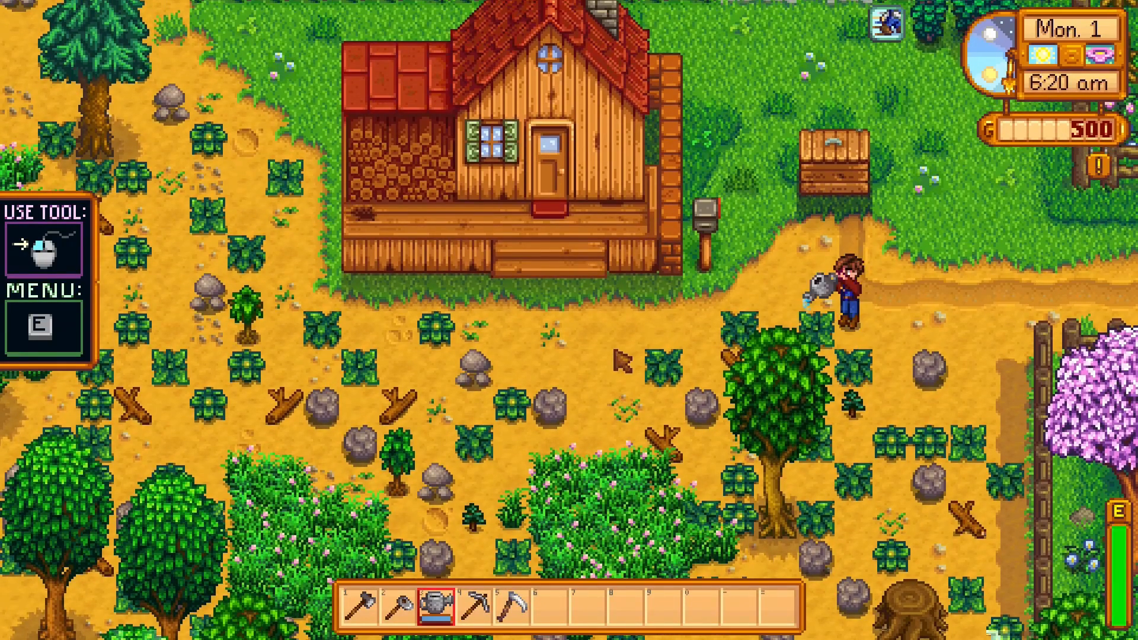
key("a")
key("w")
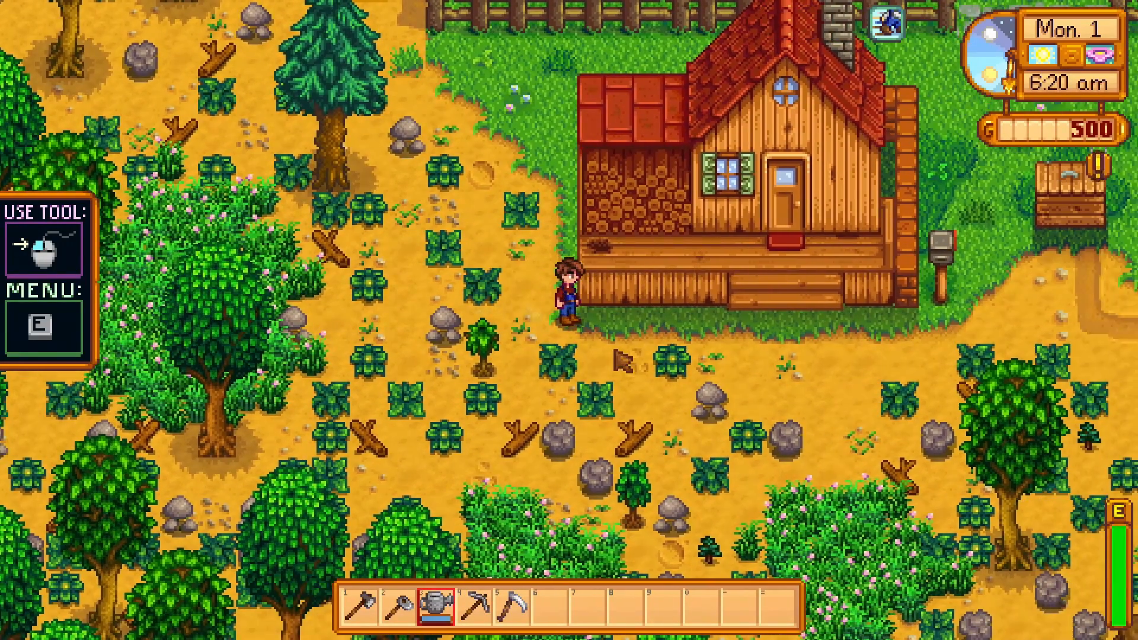